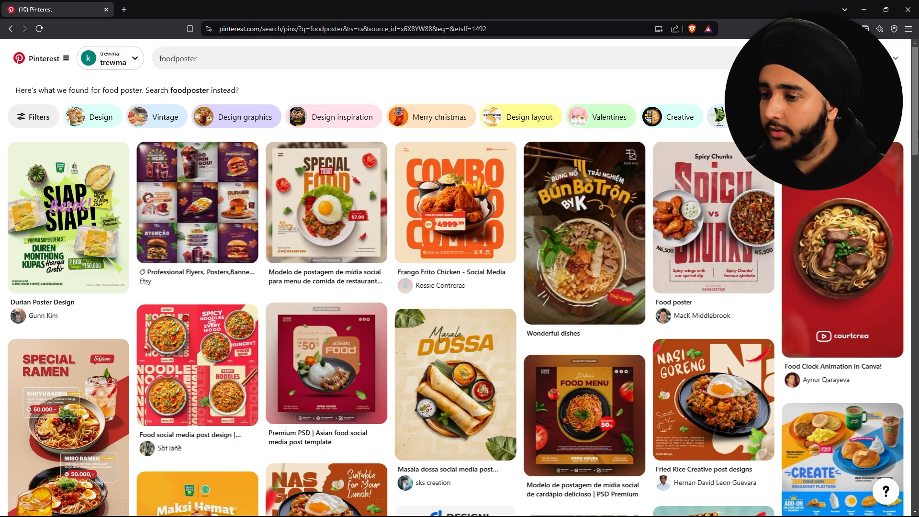
- Scroll through the Pinterest food poster pins, starting a screen capture and then cancelling it
scroll(588, 249, down, 15)
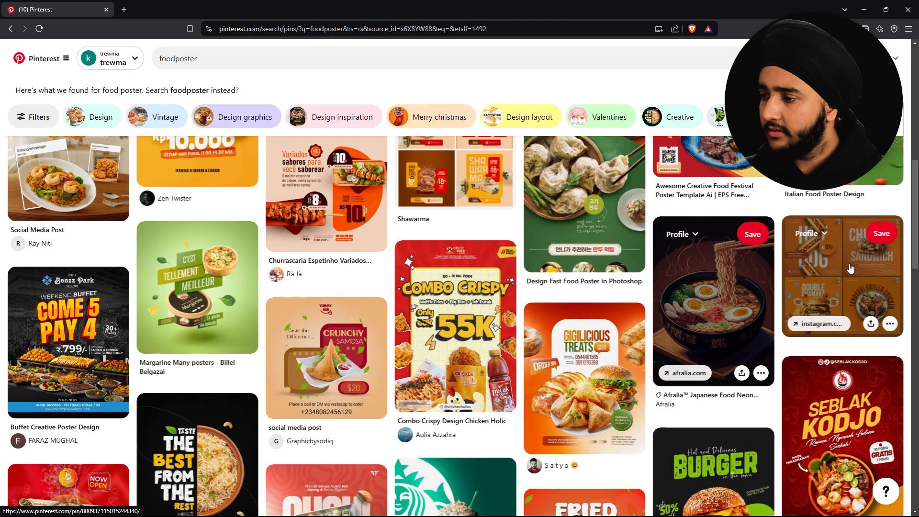
scroll(72, 223, down, 2)
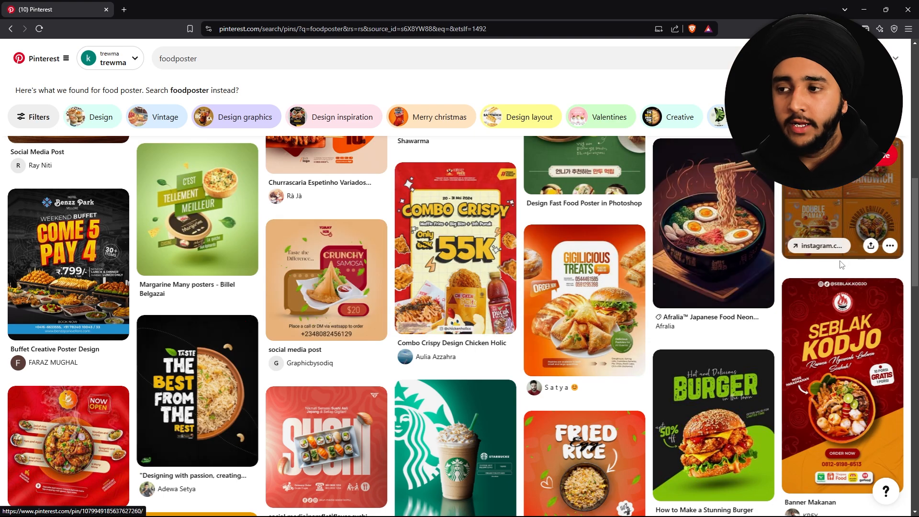
scroll(840, 265, down, 1)
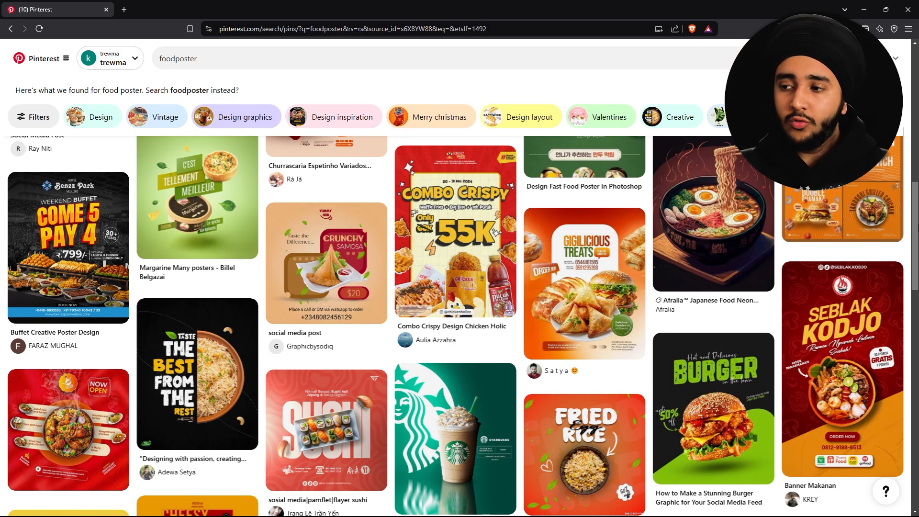
key(super+shift+s)
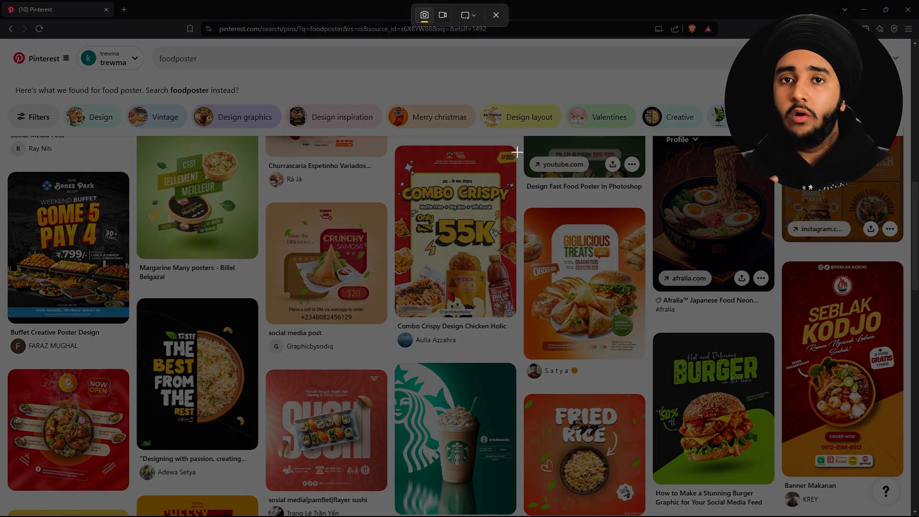
click(496, 15)
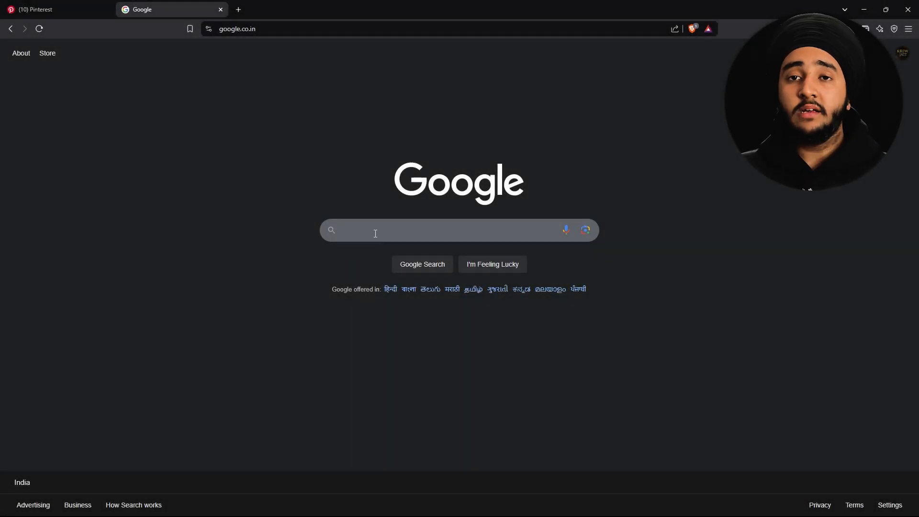
- Search Google Images for 'chole bhature images' and preview The Better India photo
click(369, 235)
text(chole)
key(Down)
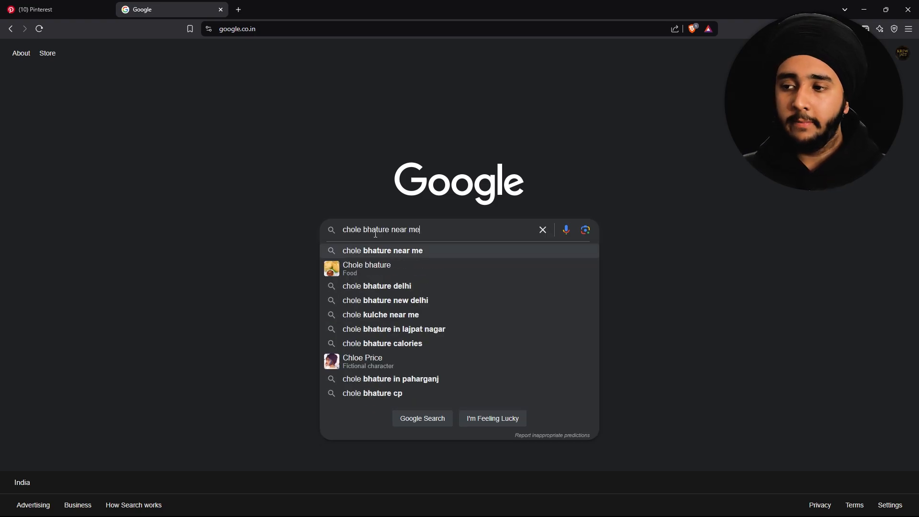
key(BackSpace)
key(BackSpace)
key(BackSpace)
key(BackSpace)
key(BackSpace)
key(BackSpace)
key(BackSpace)
text(images)
key(Return)
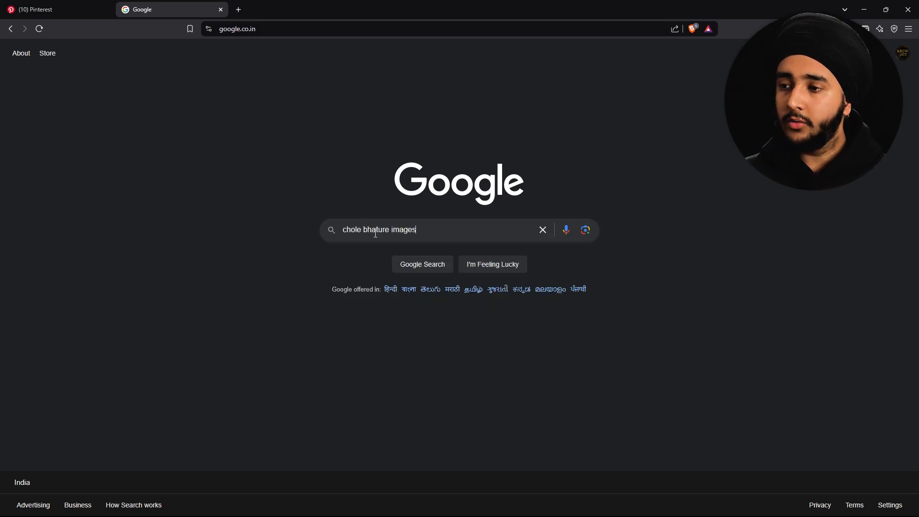
click(141, 97)
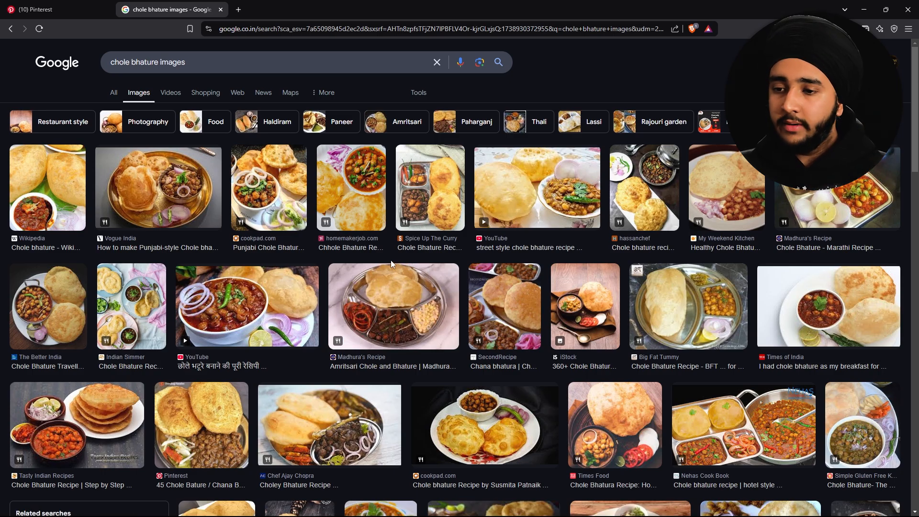
click(52, 283)
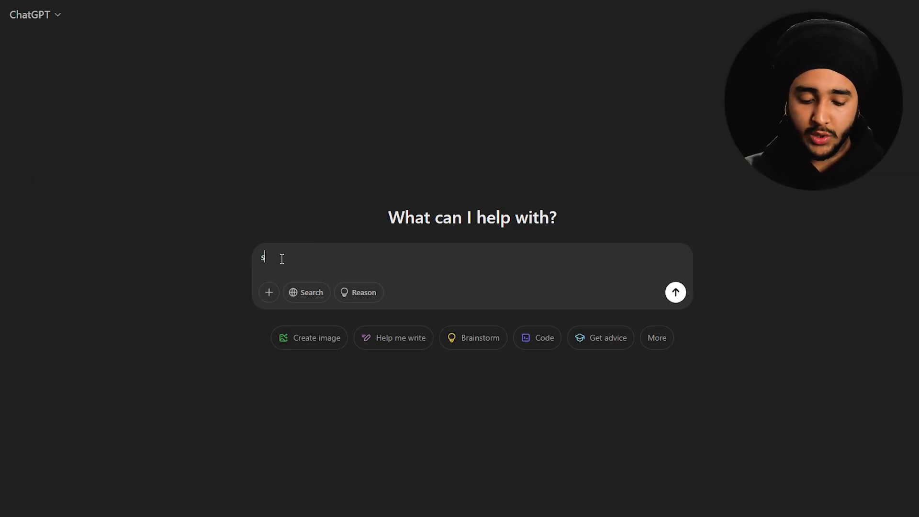
- Ask ChatGPT for a social media post size list and read the answer, including 1080 x 1350 px
text(l media post size list)
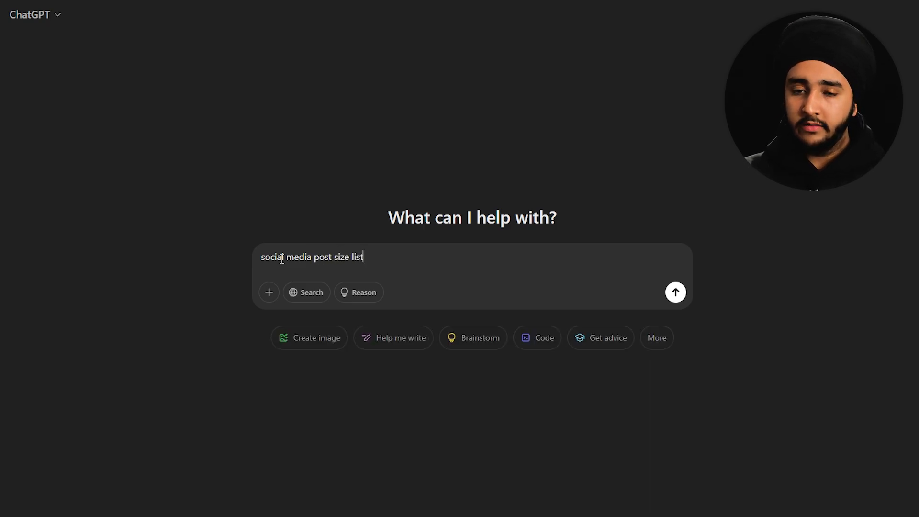
key(Return)
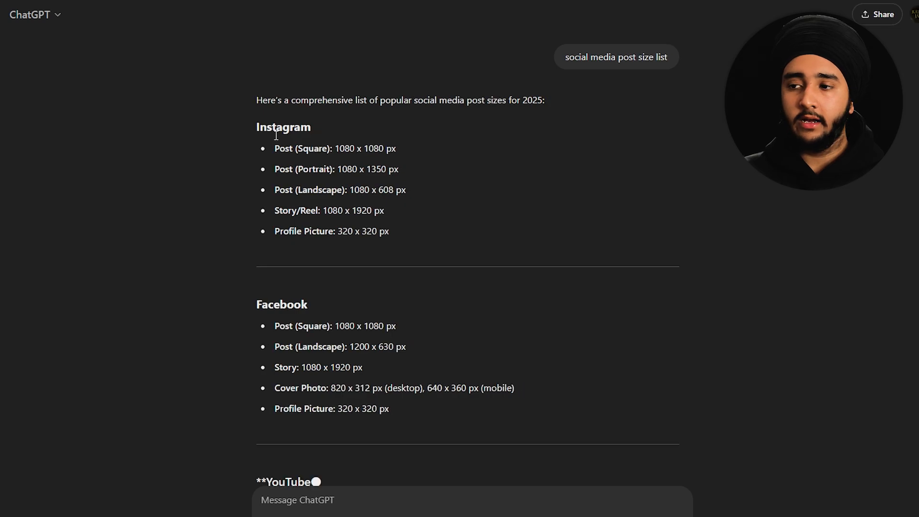
scroll(297, 213, down, 6)
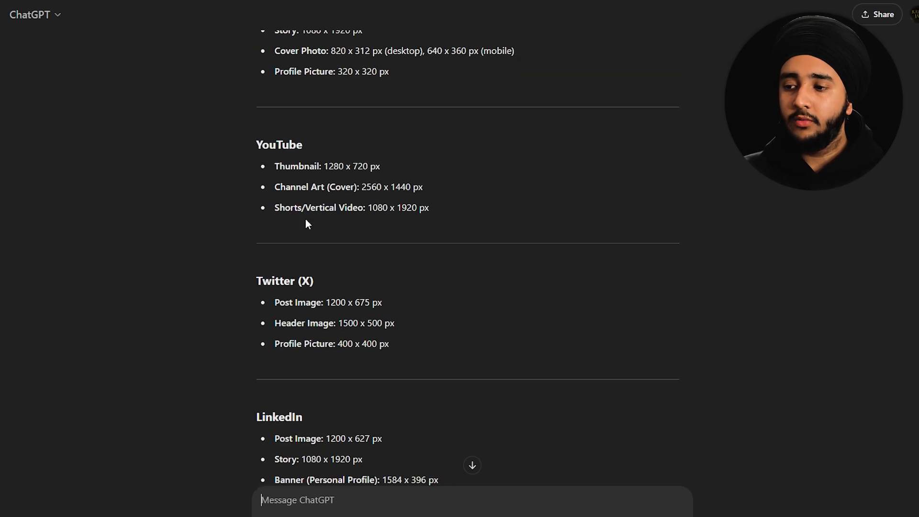
scroll(305, 219, up, 6)
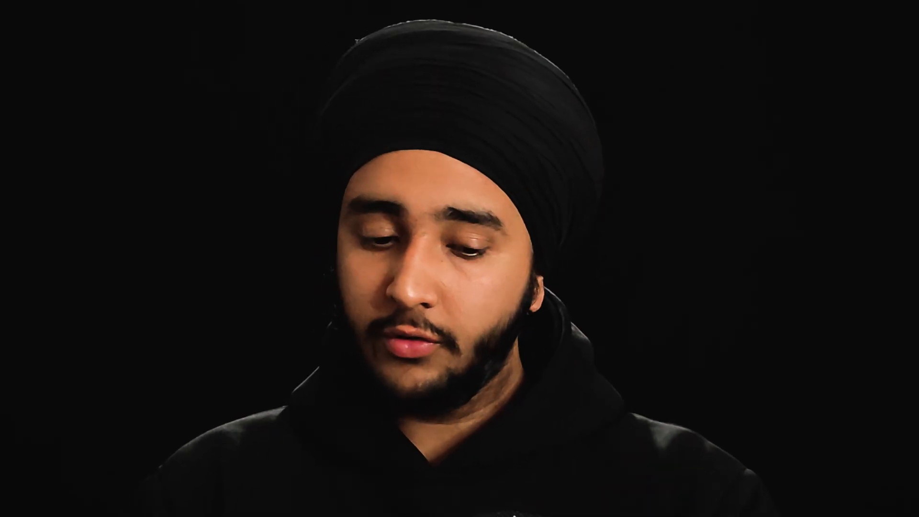
- Create a 'chole bthure' document: 1080 x 1350 px, 72 Pixels/Inch, RGB 16 bit, white background
click(174, 244)
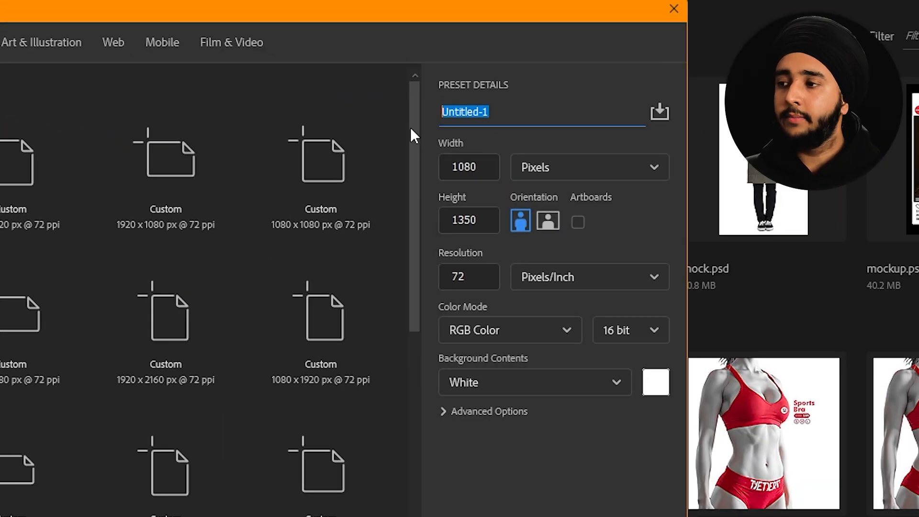
text(chole bthure)
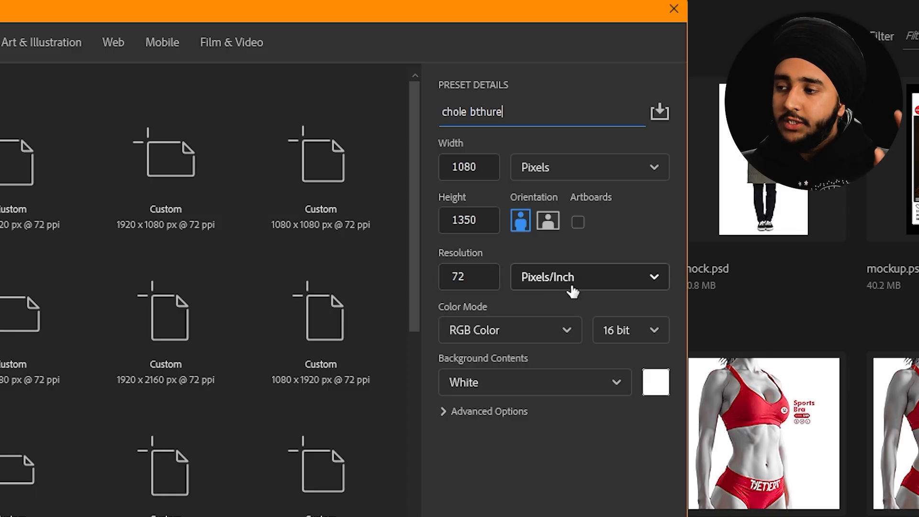
click(573, 291)
click(571, 309)
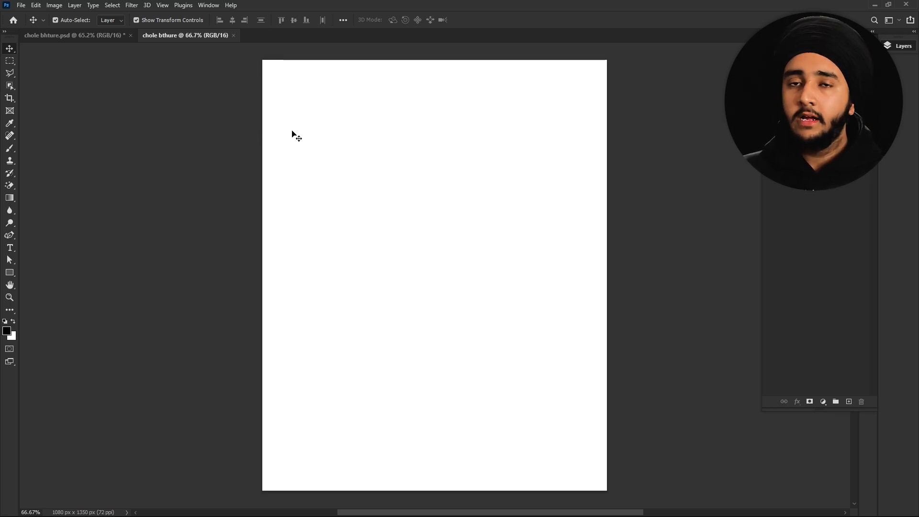
click(894, 48)
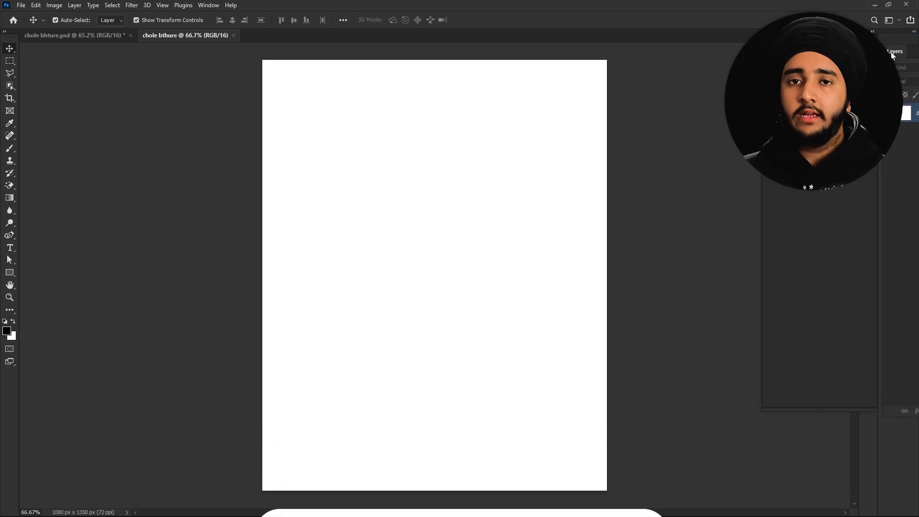
click(893, 52)
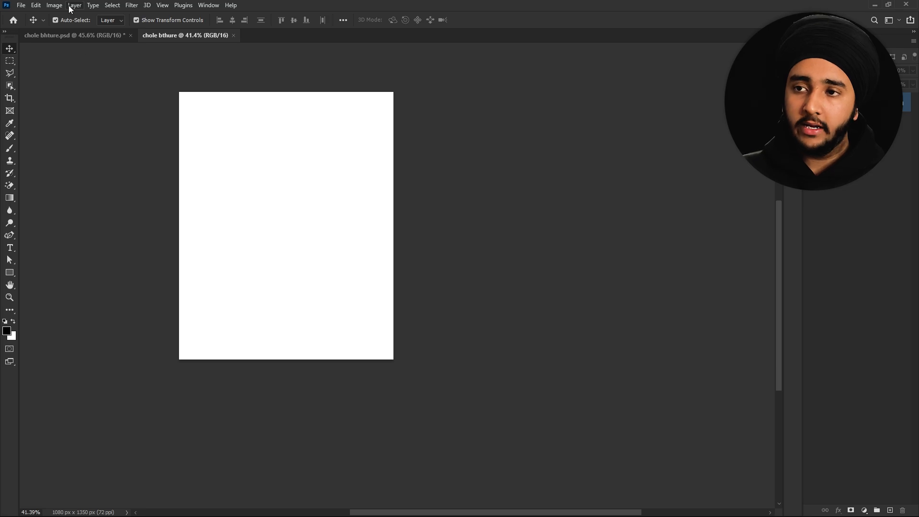
- Add a new artboard named 1 through Layer > New > Artboard
click(73, 6)
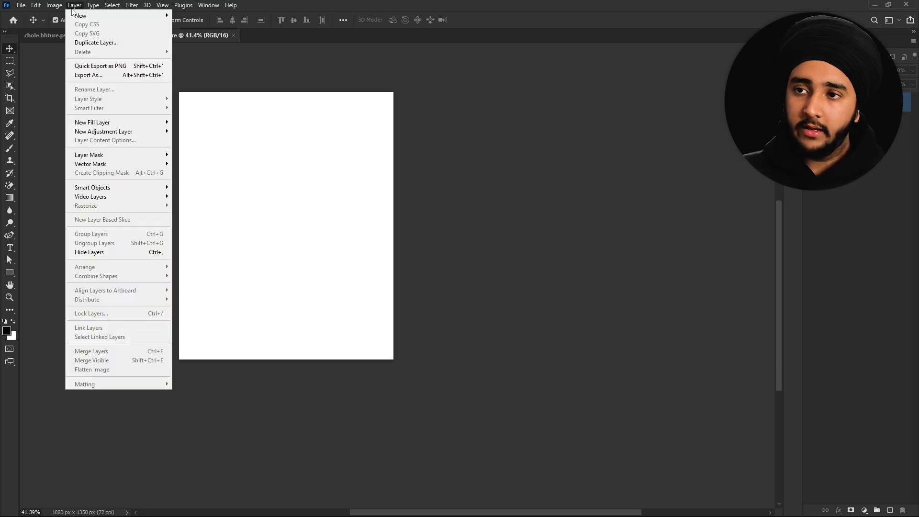
mouse_move(79, 15)
click(208, 48)
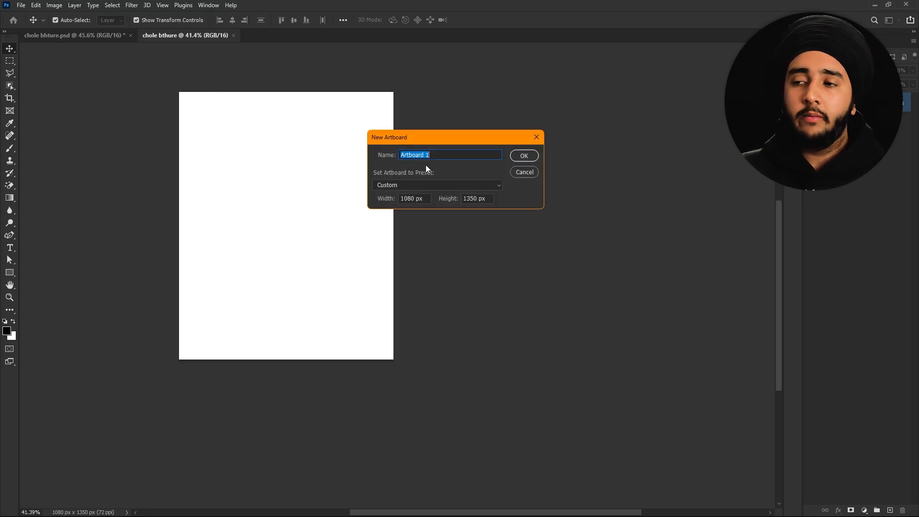
text(1)
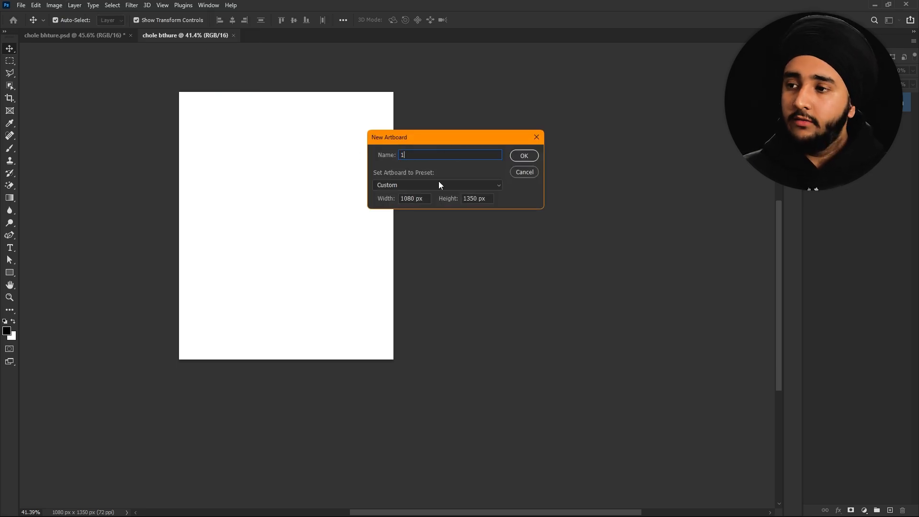
click(524, 157)
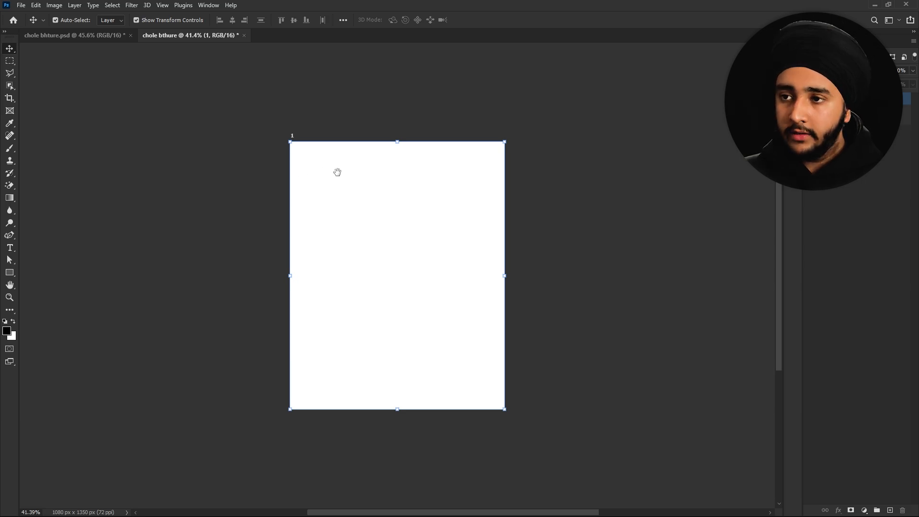
- Alt-drag artboard 1 to the right, then repeat the duplicate for a third artboard
drag(337, 172, 128, 118)
click(6, 32)
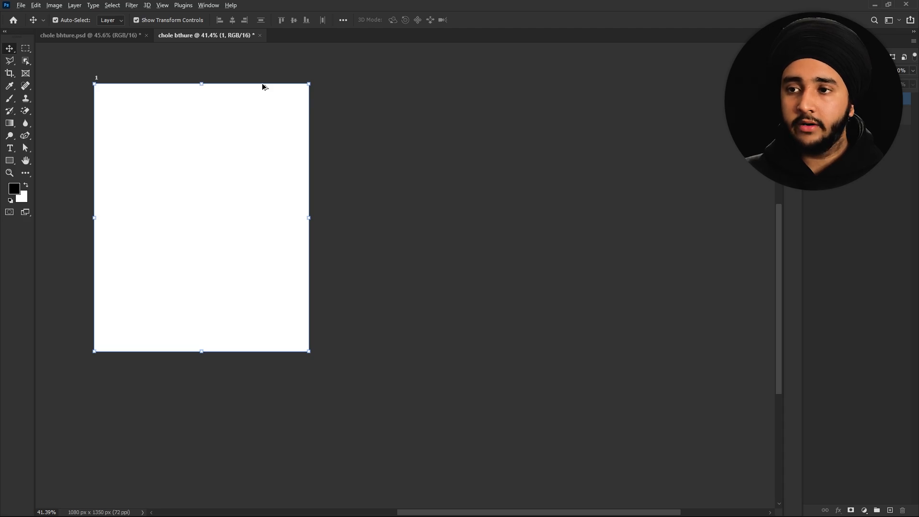
drag(262, 87, 498, 85)
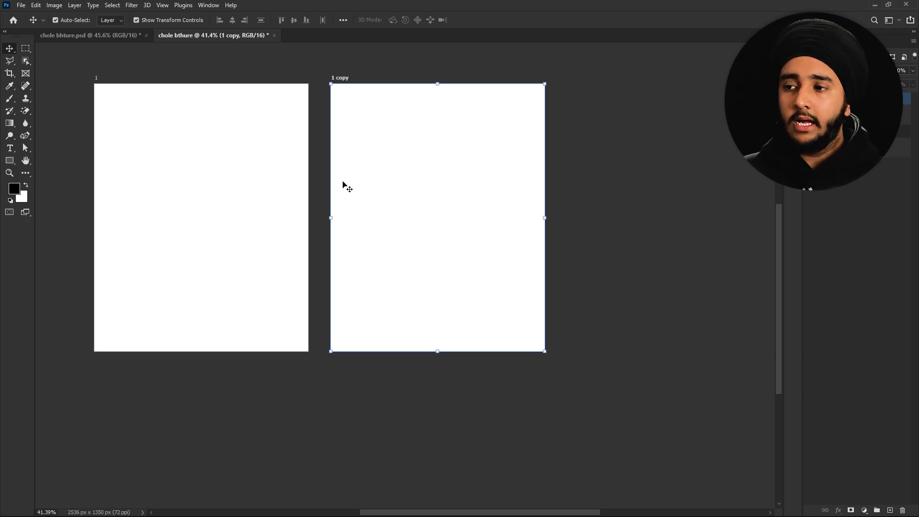
scroll(335, 189, down, 5)
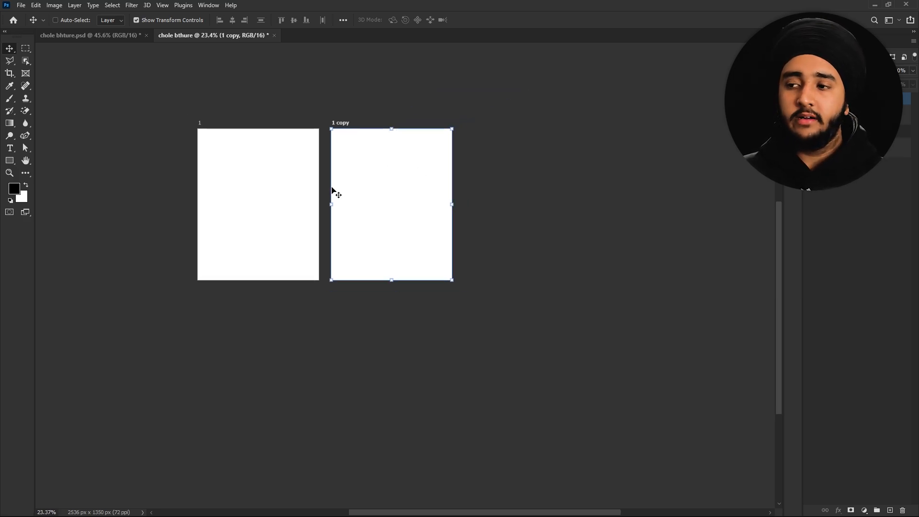
key(ctrl+j)
scroll(333, 191, right, 2)
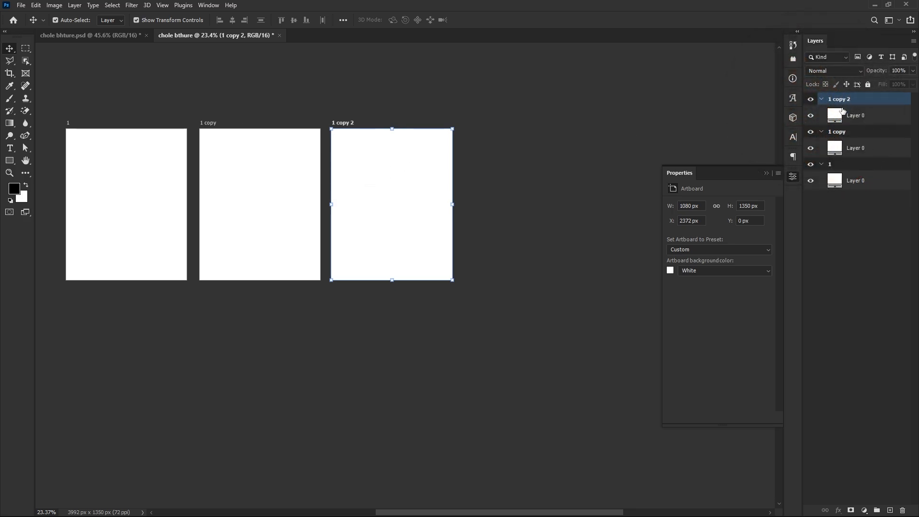
double_click(832, 166)
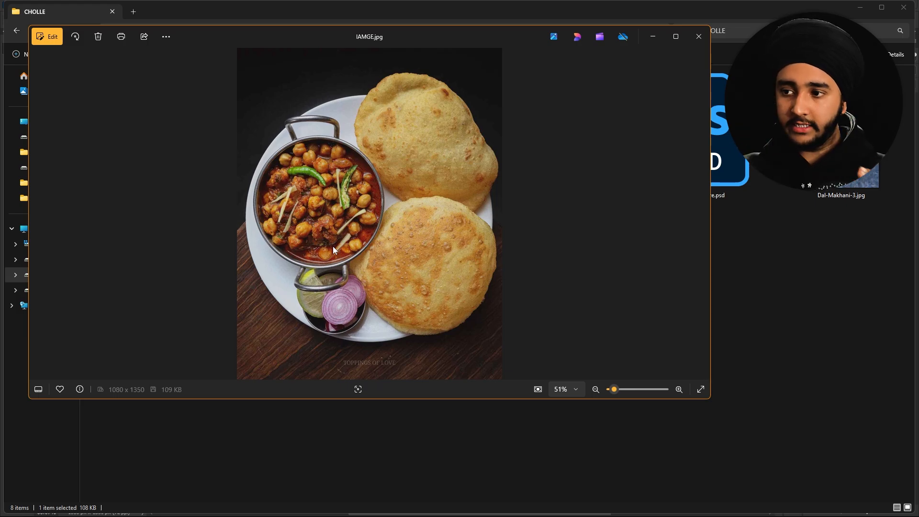
- Search Google Images for 'table top view', then pick up 2147721866.jpg from the CHOLLE folder
click(699, 37)
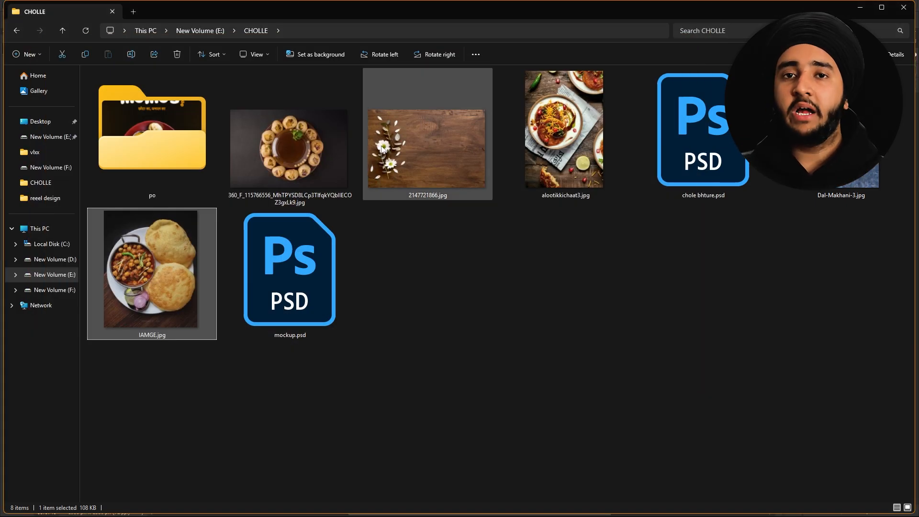
key(alt+Tab)
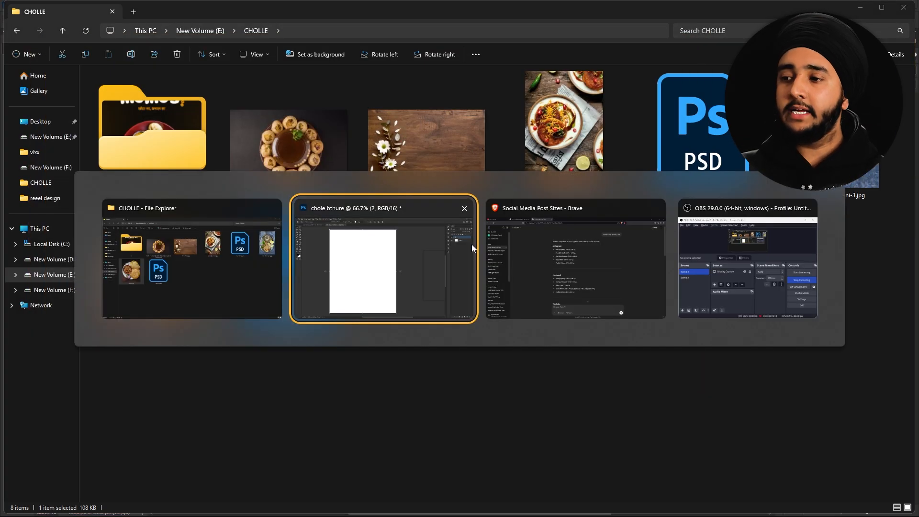
key(ctrl+a)
text(tab)
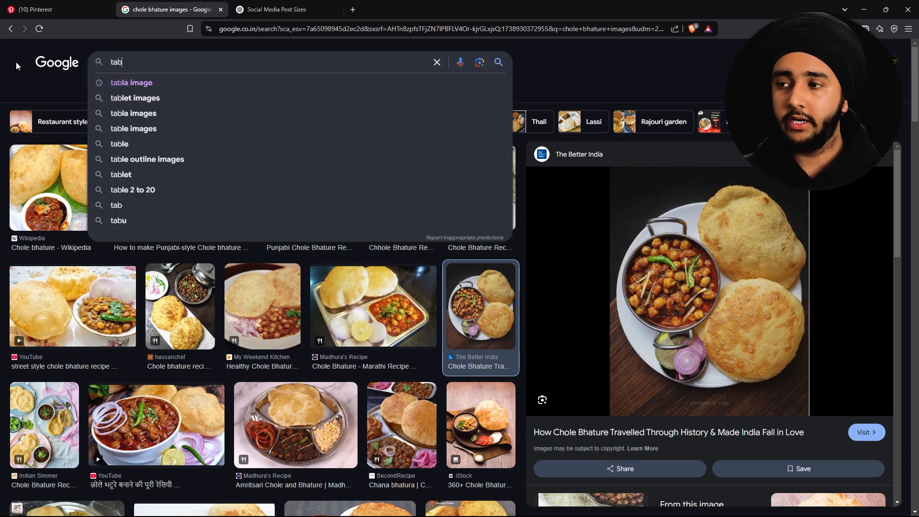
text(le top view)
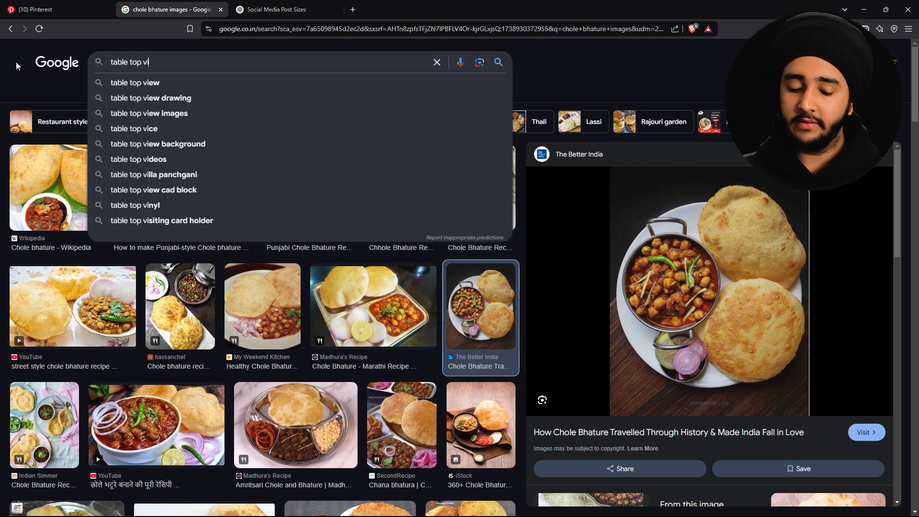
key(Return)
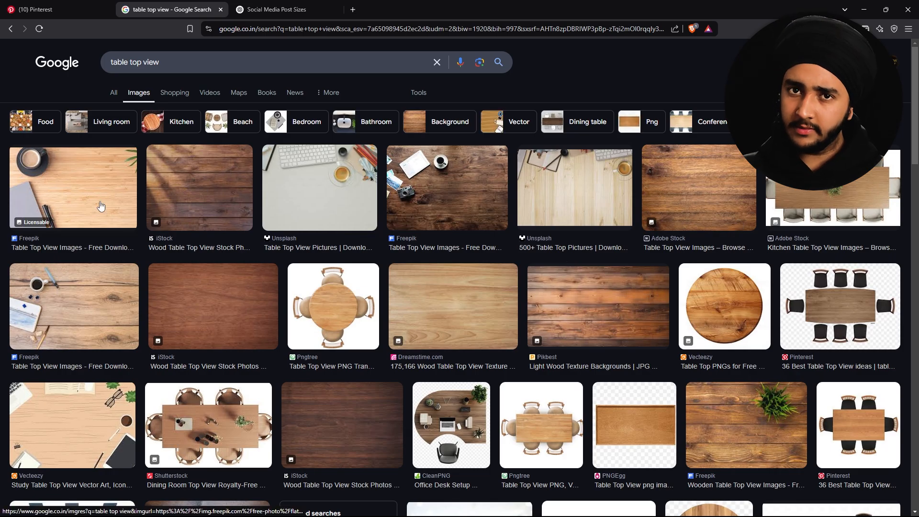
key(alt+Tab)
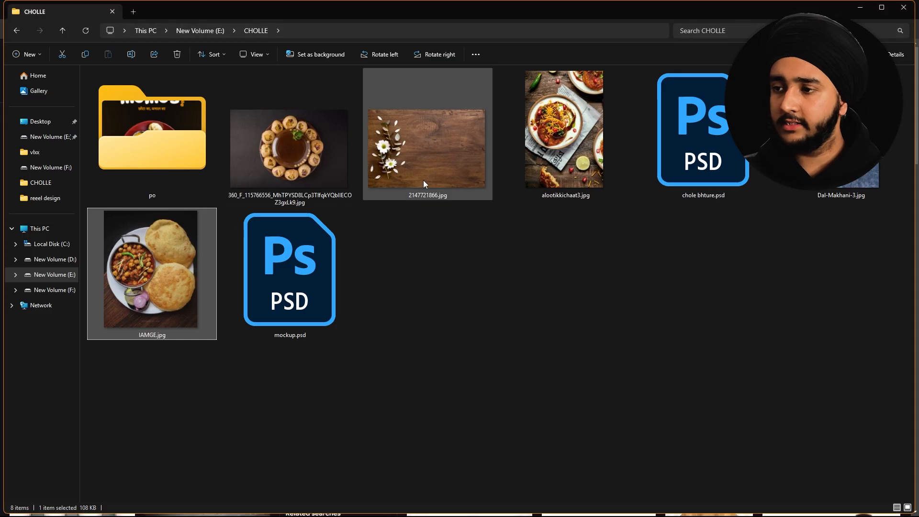
drag(423, 181, 347, 264)
- Place the wood photo 2147721866.jpg, rotated and enlarged into a diagonal peak along the bottom
key(alt+Tab)
key(alt+Tab)
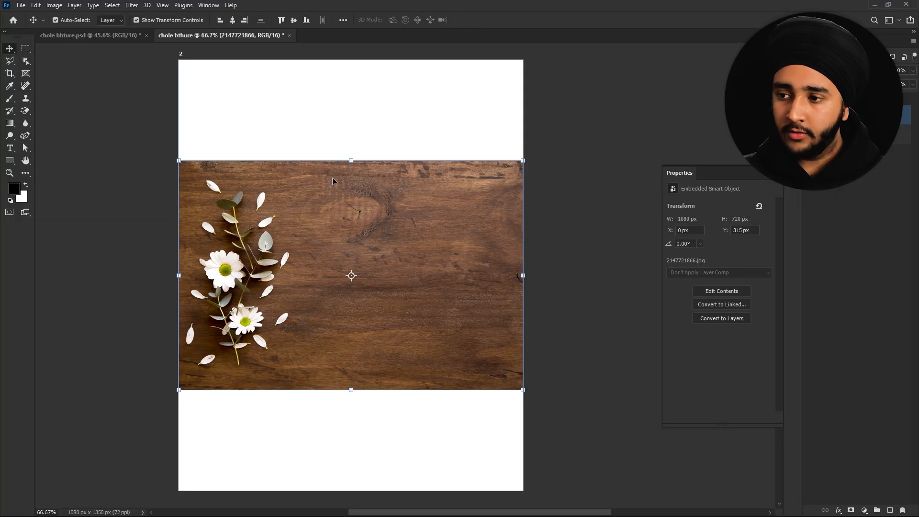
drag(166, 150, 209, 364)
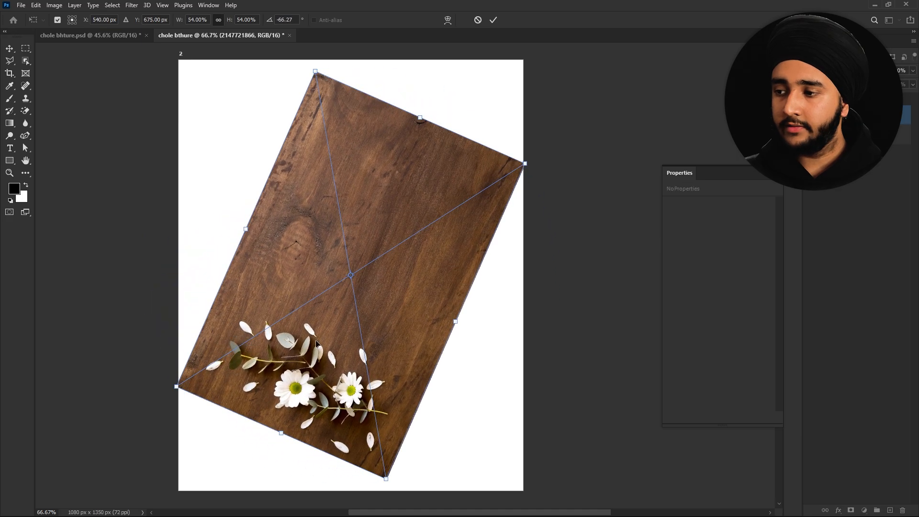
drag(384, 304, 387, 229)
drag(387, 229, 384, 435)
drag(526, 295, 601, 373)
drag(518, 341, 458, 411)
drag(417, 369, 443, 344)
key(Return)
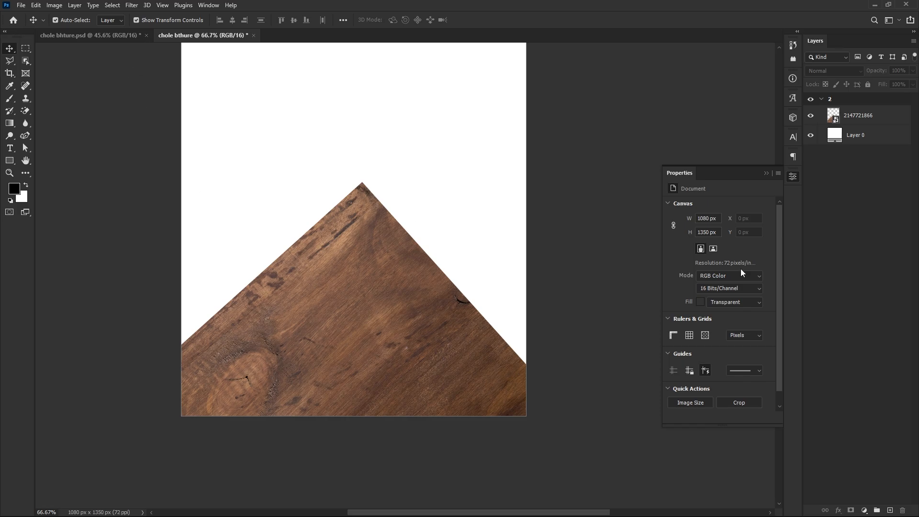
- Place the chole bhature photo IAMGE.jpg above the wood, scaled to 68.61% and lowered
click(855, 136)
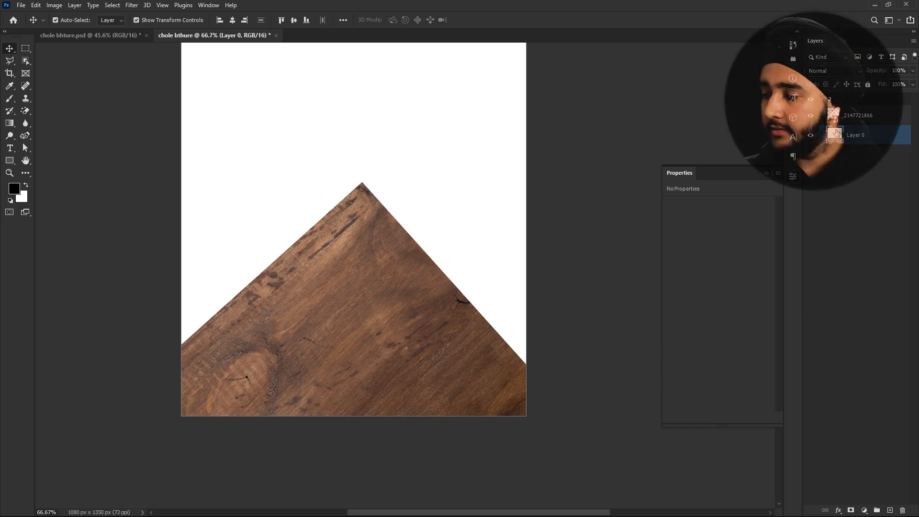
click(865, 511)
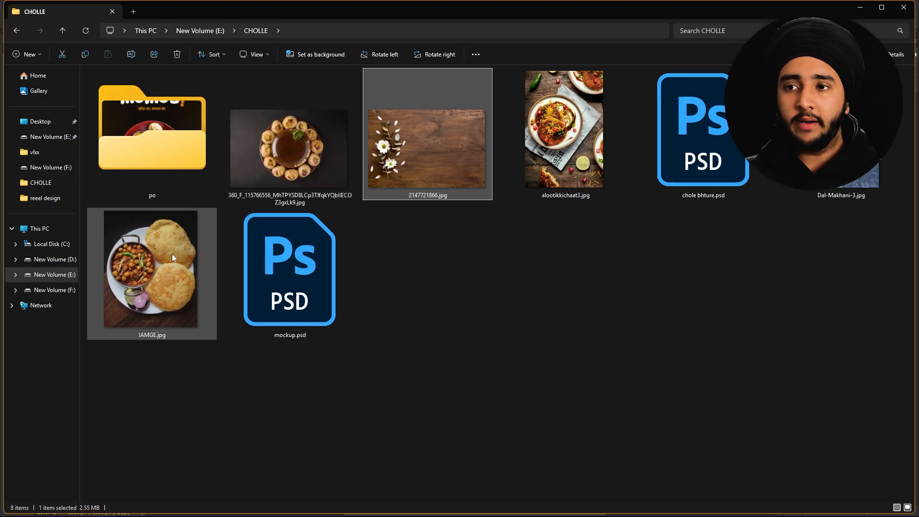
key(alt+Tab)
drag(172, 254, 388, 295)
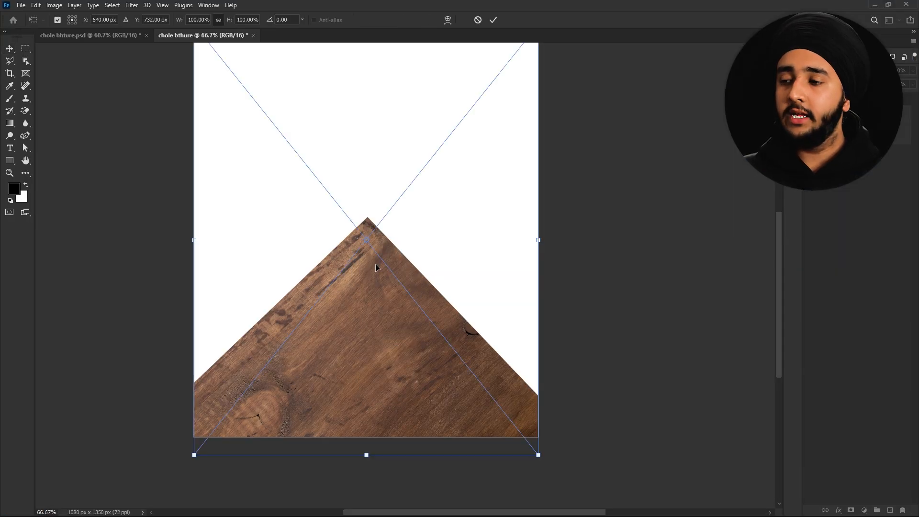
drag(551, 249, 455, 279)
key(Return)
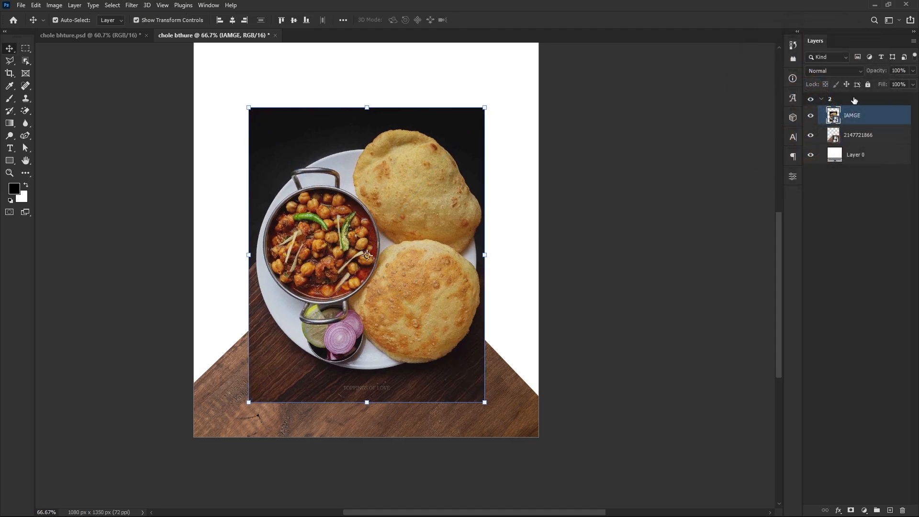
- Open the IAMGE smart object and auto-select the plate with Select > Subject
double_click(835, 121)
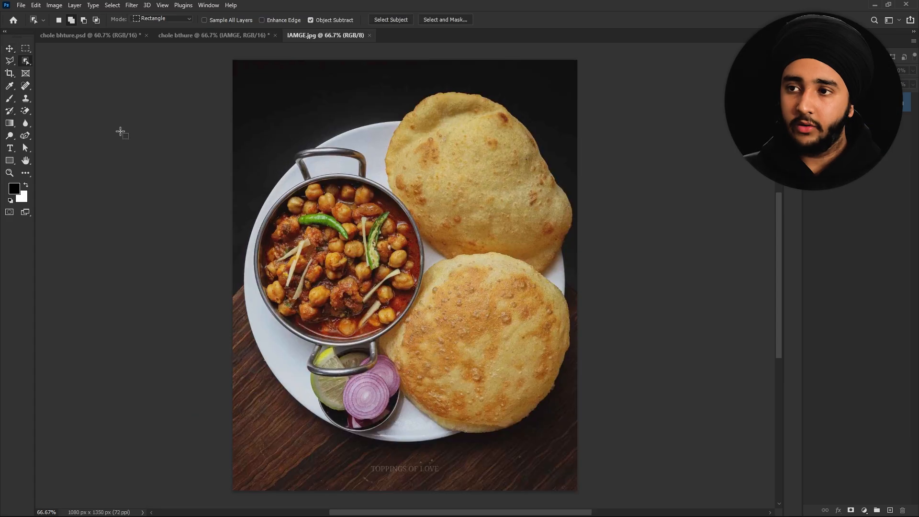
click(112, 5)
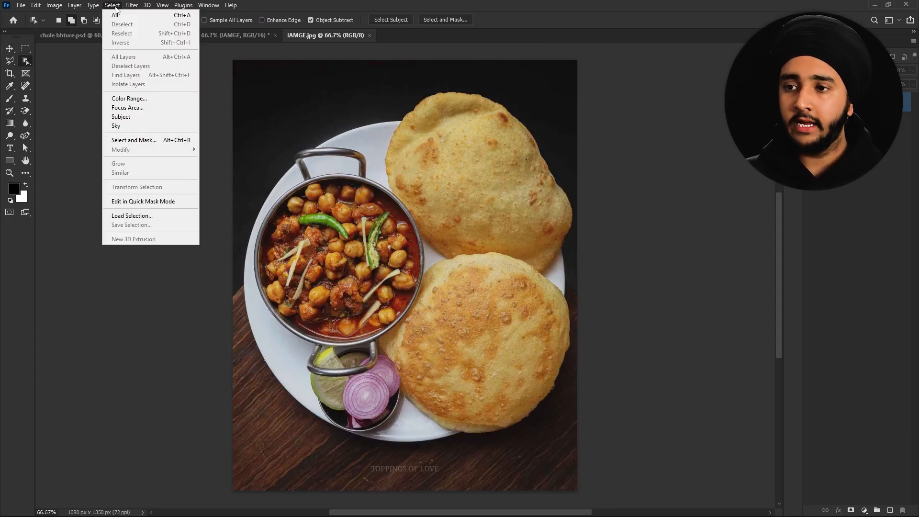
click(121, 117)
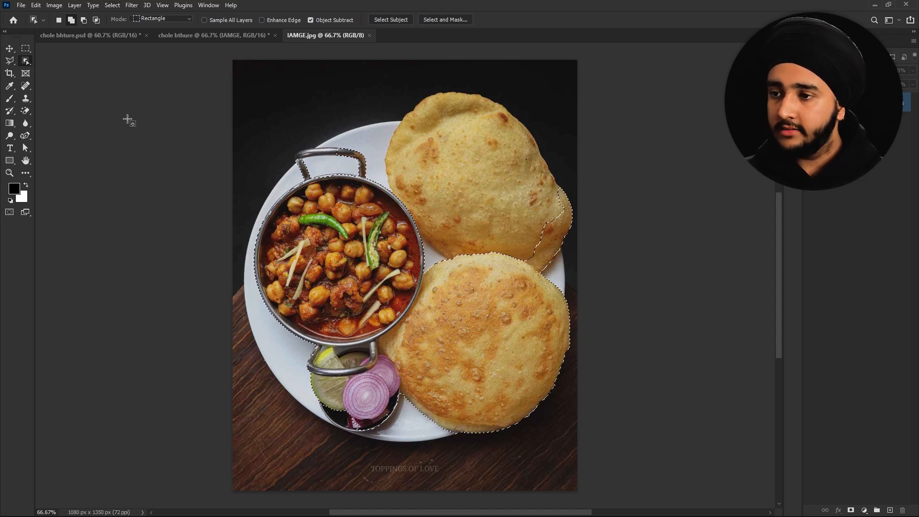
scroll(335, 165, up, 3)
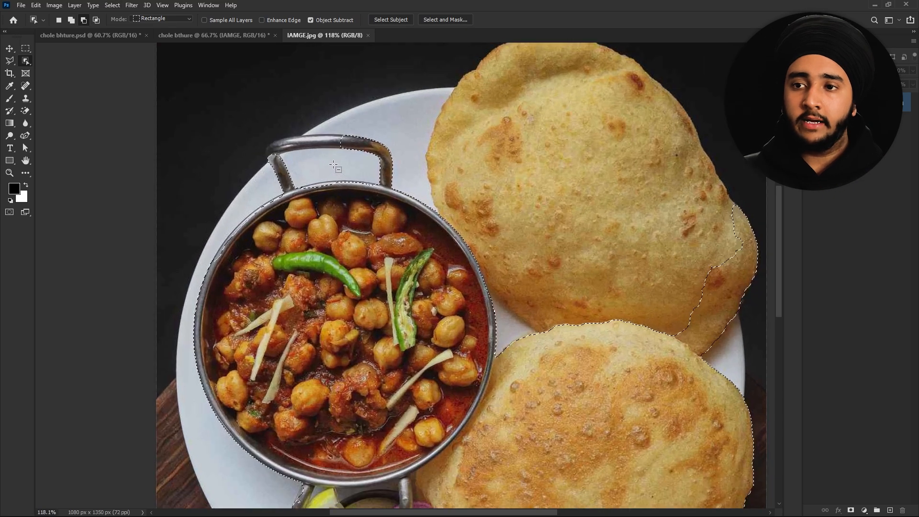
scroll(334, 165, down, 2)
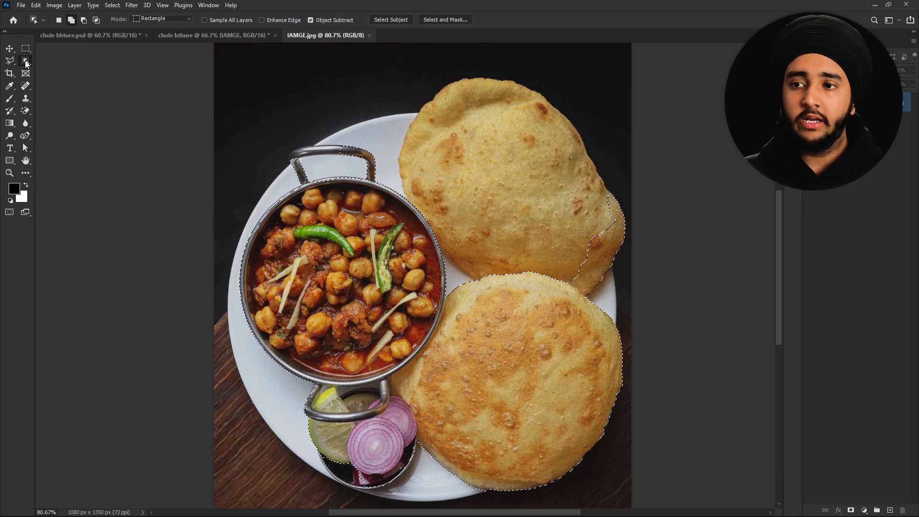
- Refine the plate selection with the Quick Selection Tool and copy it to Layer 1
right_click(26, 62)
click(62, 73)
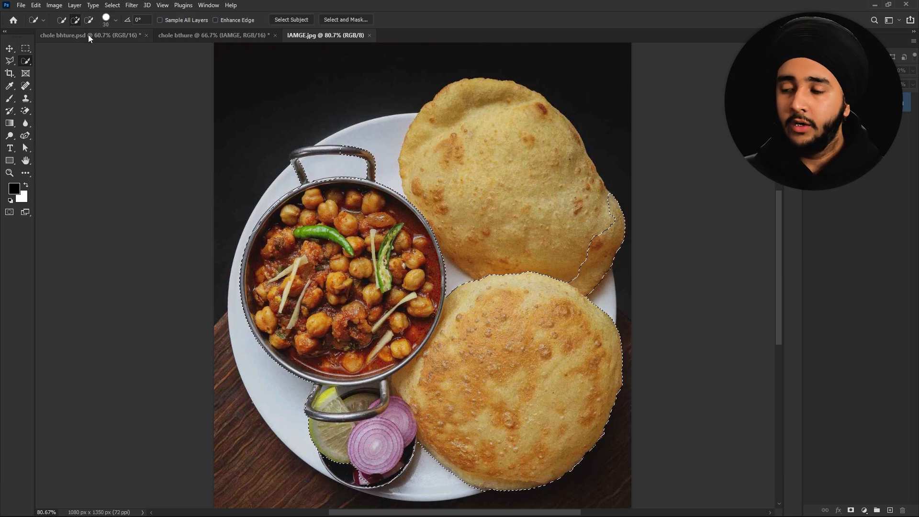
scroll(381, 157, up, 3)
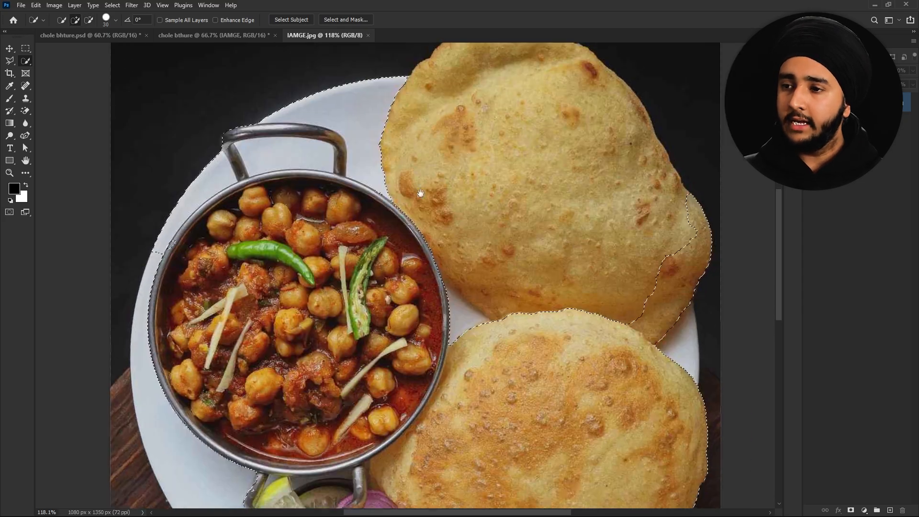
scroll(630, 144, up, 8)
scroll(630, 144, down, 8)
scroll(233, 163, down, 5)
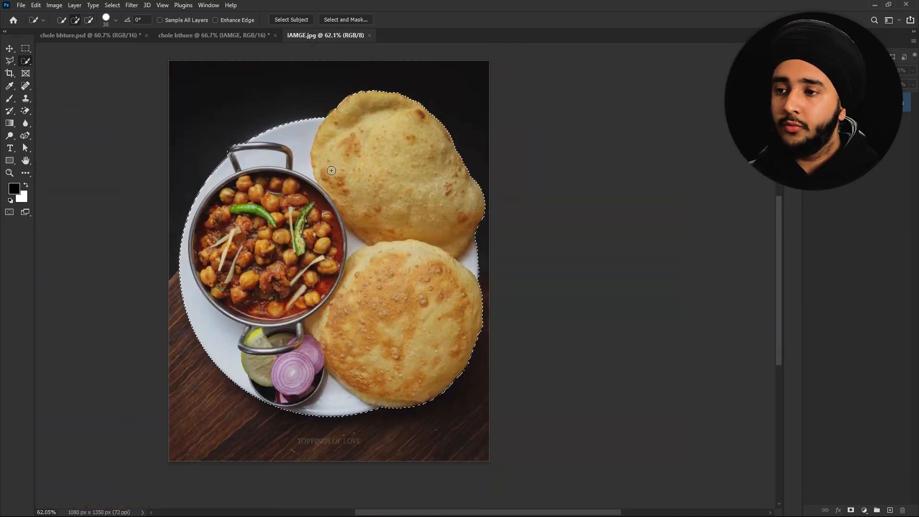
scroll(189, 155, up, 10)
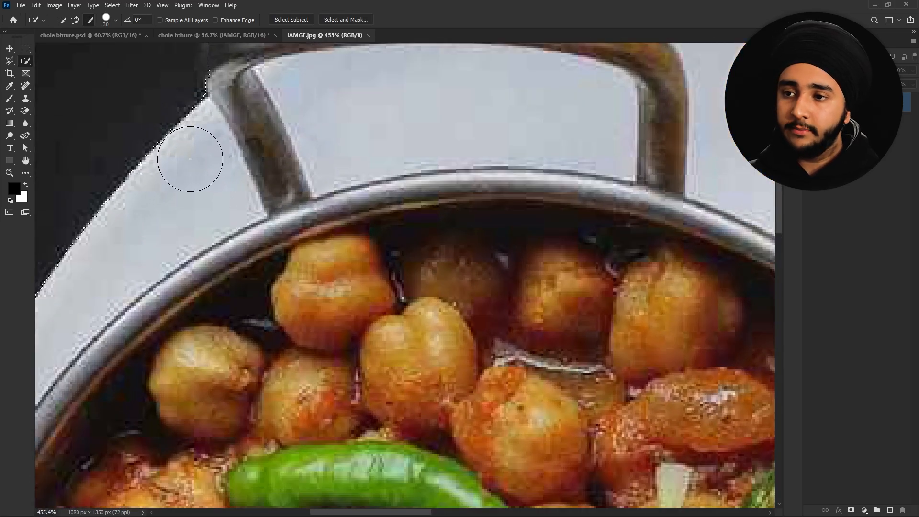
scroll(190, 159, down, 10)
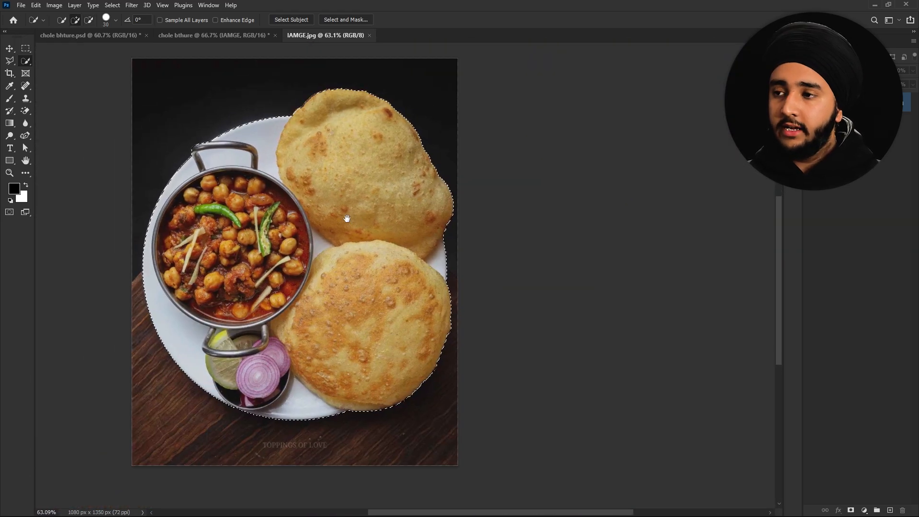
drag(347, 219, 320, 213)
key(ctrl+j)
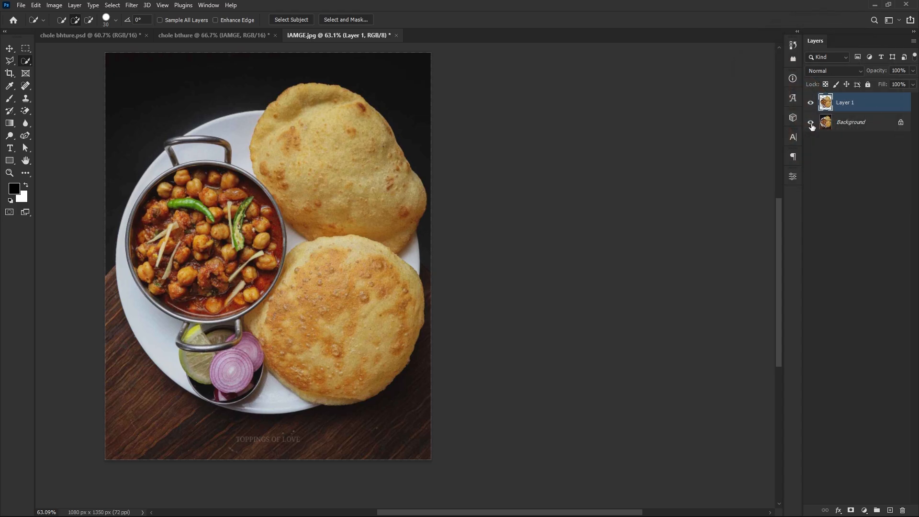
- Hide the Background and move the cut-out plate onto the poster, resting over the wooden peak
click(812, 125)
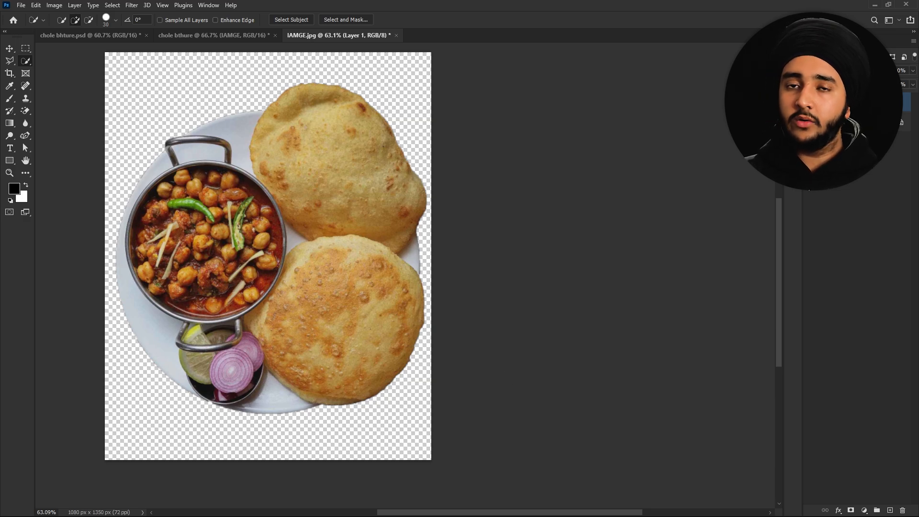
scroll(322, 123, up, 5)
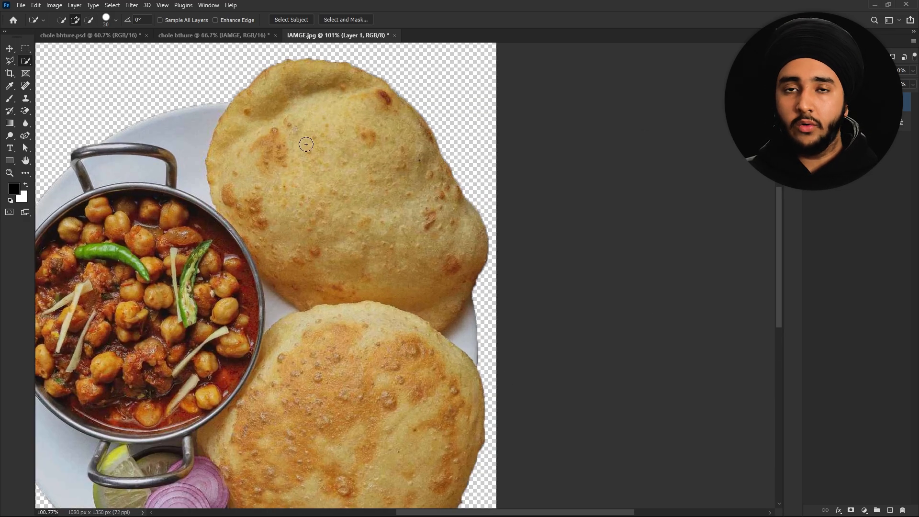
scroll(306, 144, down, 4)
drag(265, 244, 350, 244)
key(v)
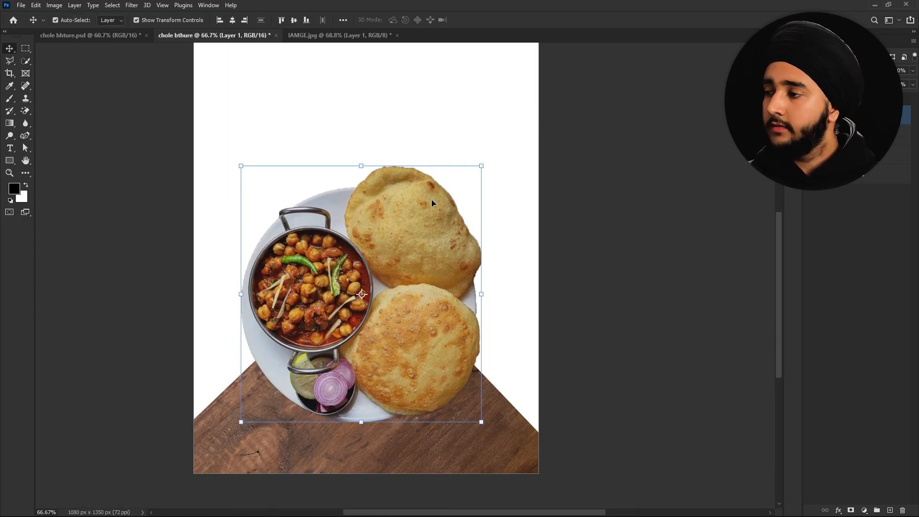
drag(358, 177, 369, 188)
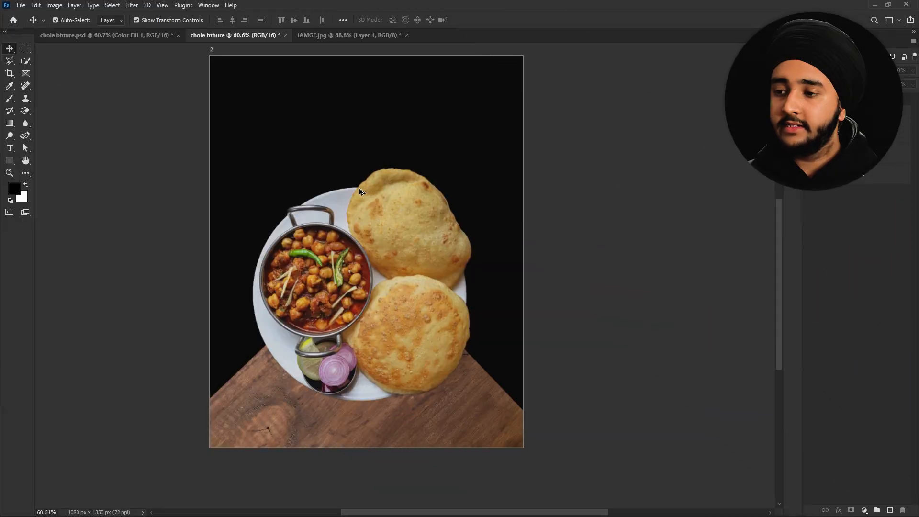
drag(373, 257, 392, 264)
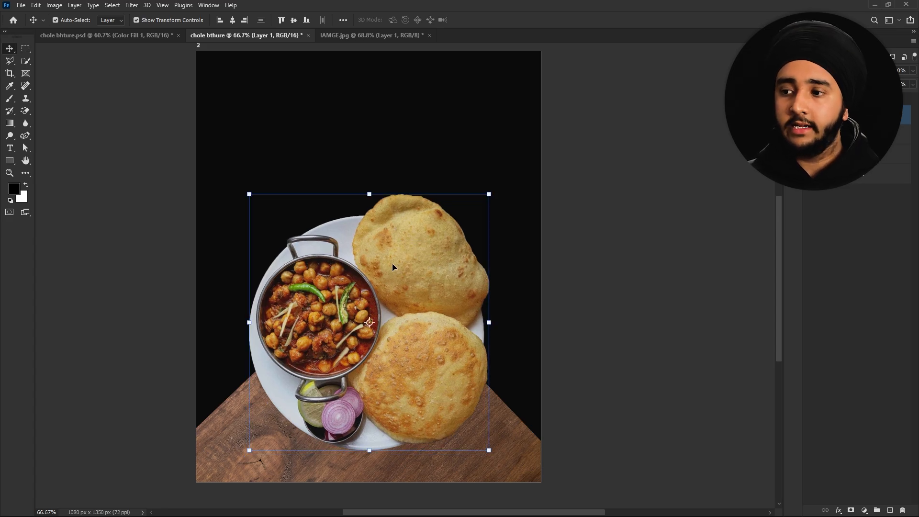
click(566, 294)
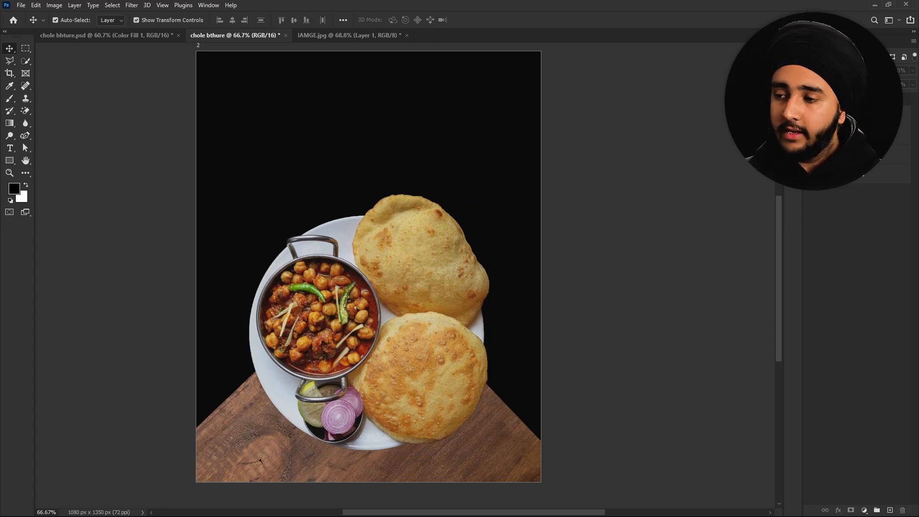
click(857, 154)
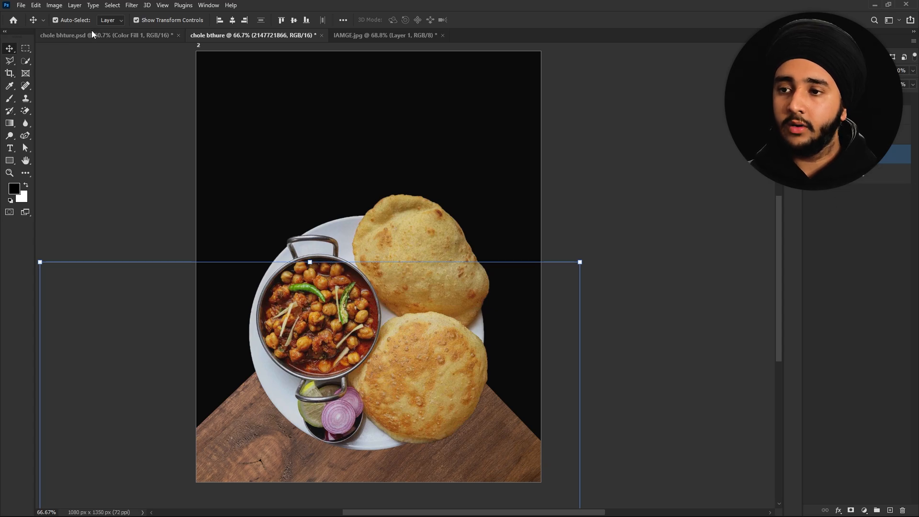
- Darken the wood with a Camera Raw Filter: Exposure -1.15, Contrast +51, Texture +46, Saturation -16
click(132, 5)
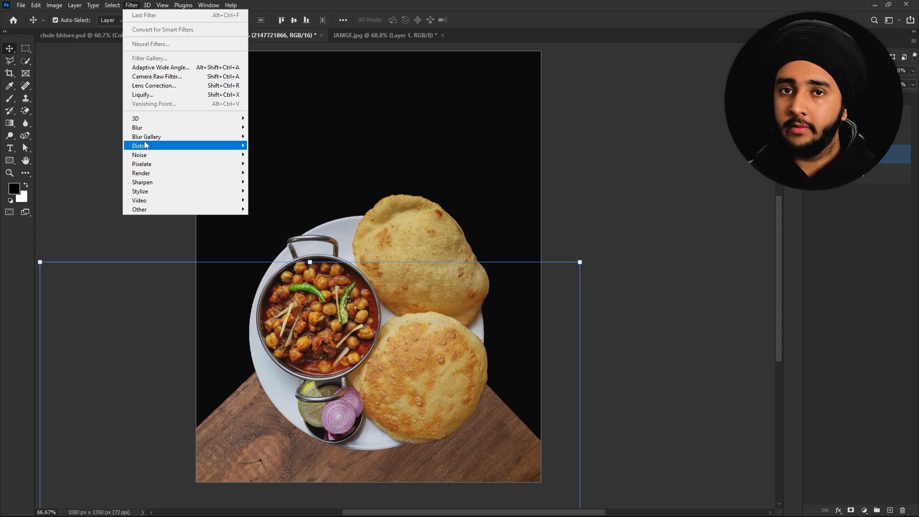
click(149, 79)
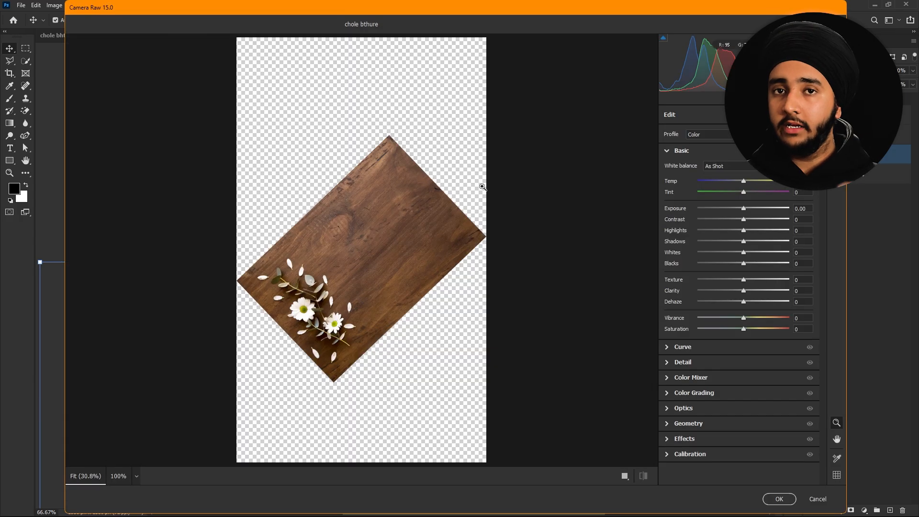
scroll(392, 161, up, 5)
drag(392, 163, 393, 211)
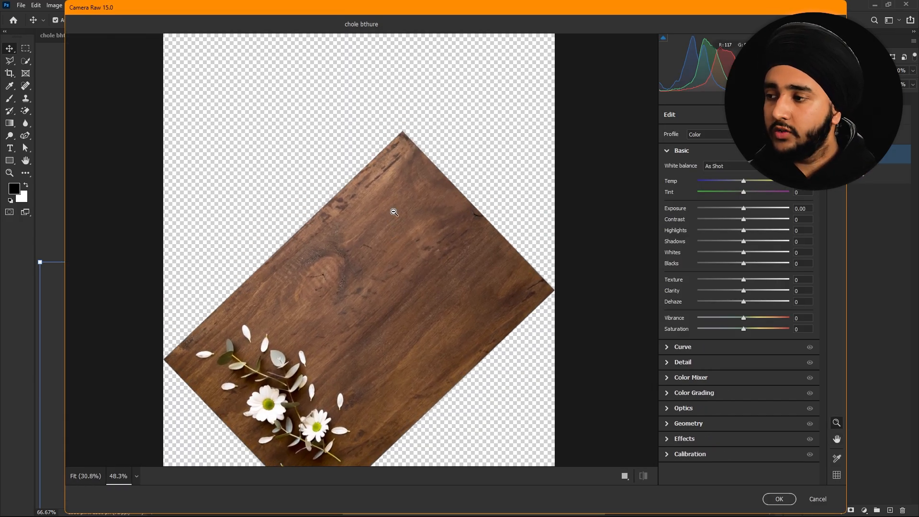
drag(743, 209, 769, 224)
drag(744, 231, 764, 280)
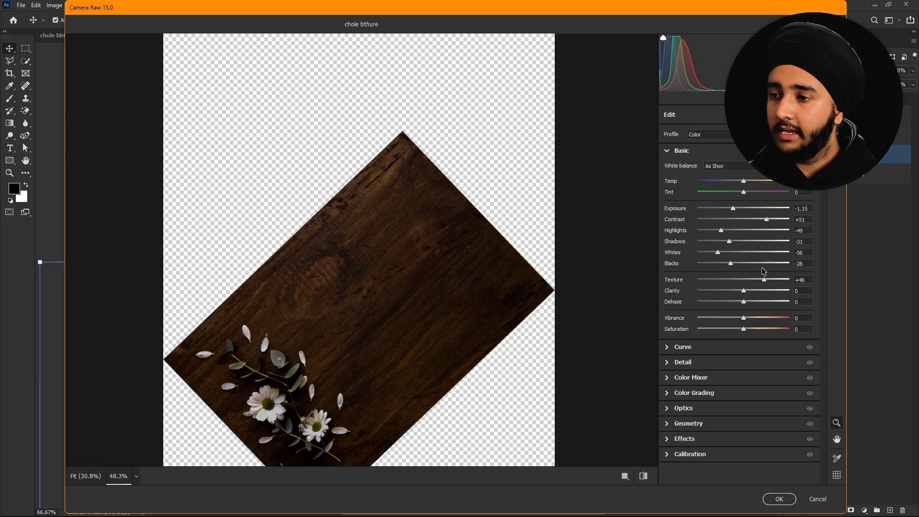
mouse_move(744, 330)
mouse_down()
mouse_move(752, 331)
mouse_move(734, 334)
mouse_up()
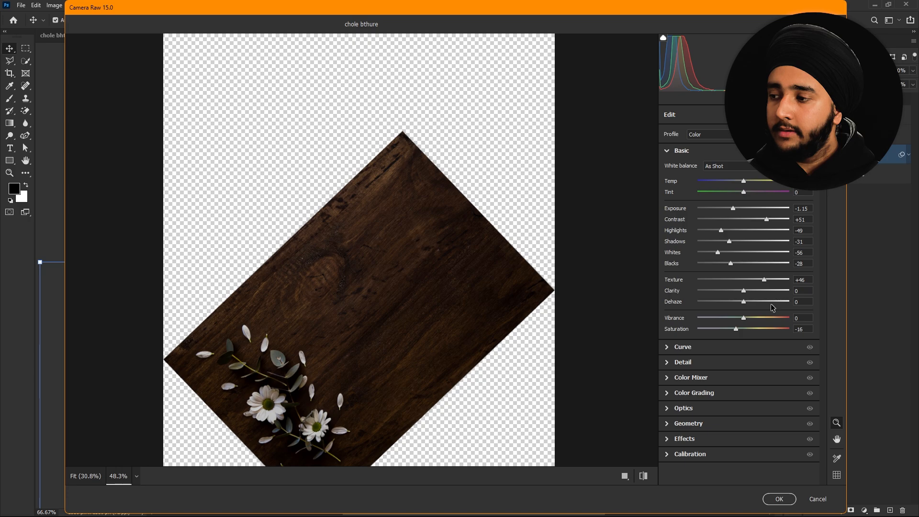
click(777, 500)
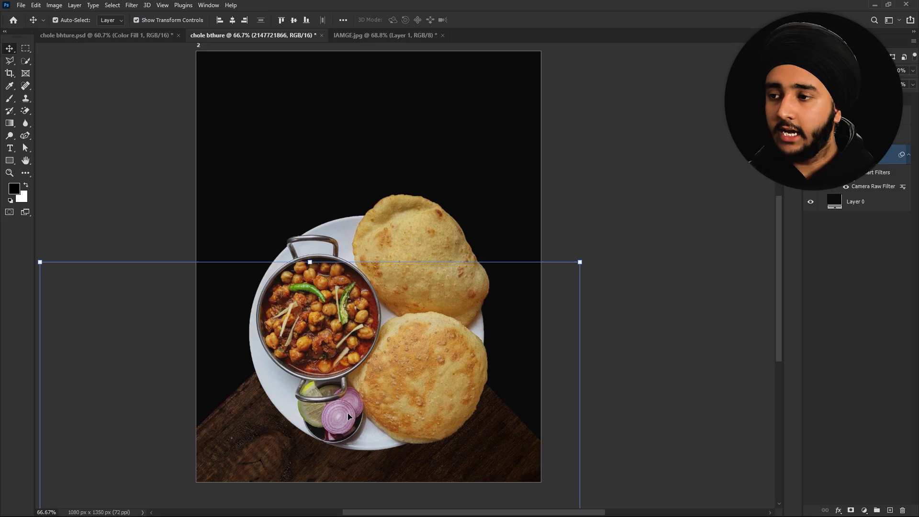
drag(347, 413, 358, 365)
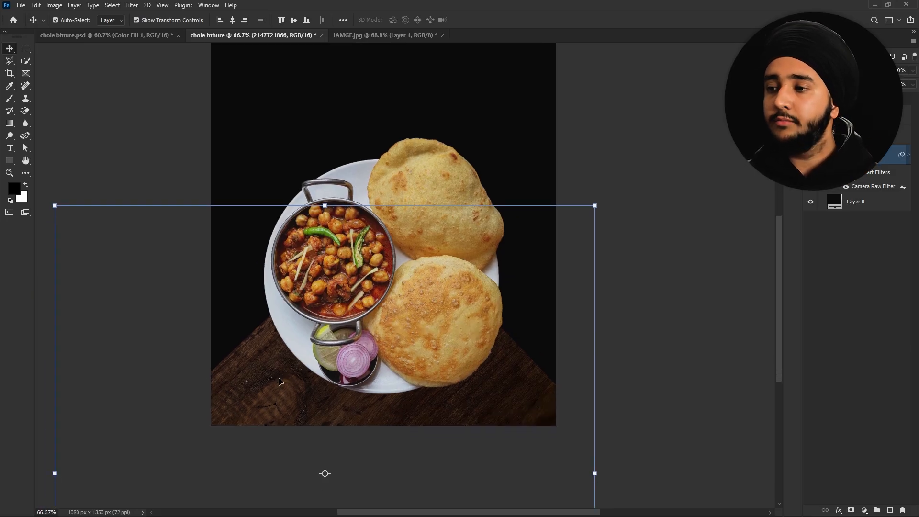
- Boost the chole bhature photo in Camera Raw: Exposure +0.45, Contrast +41, Highlights -30
drag(392, 190, 393, 210)
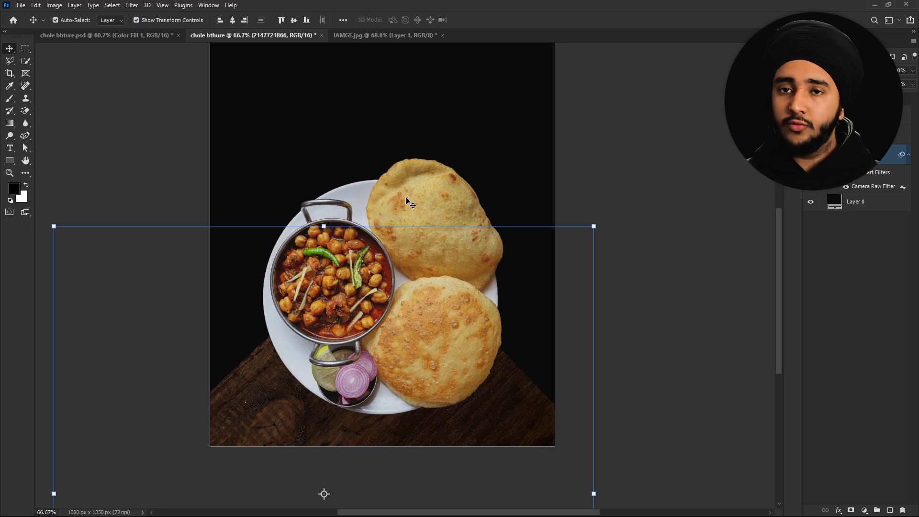
click(406, 201)
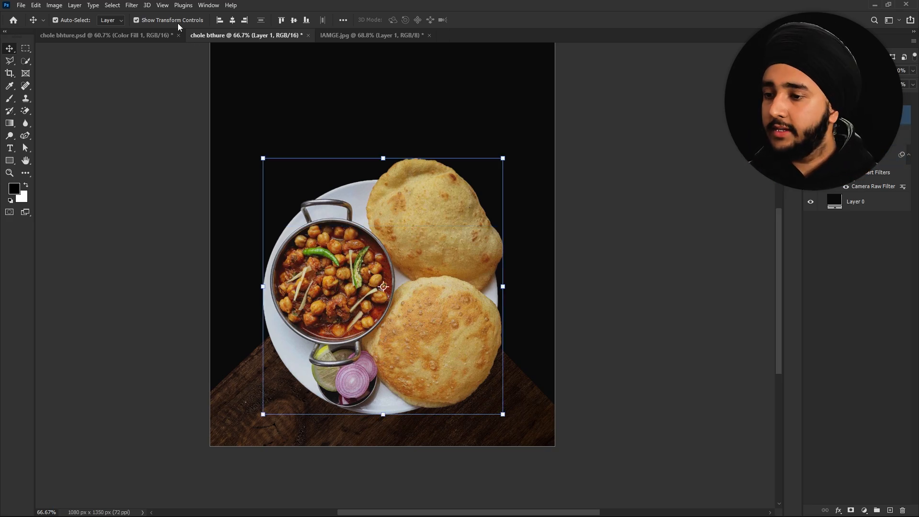
click(129, 5)
click(157, 76)
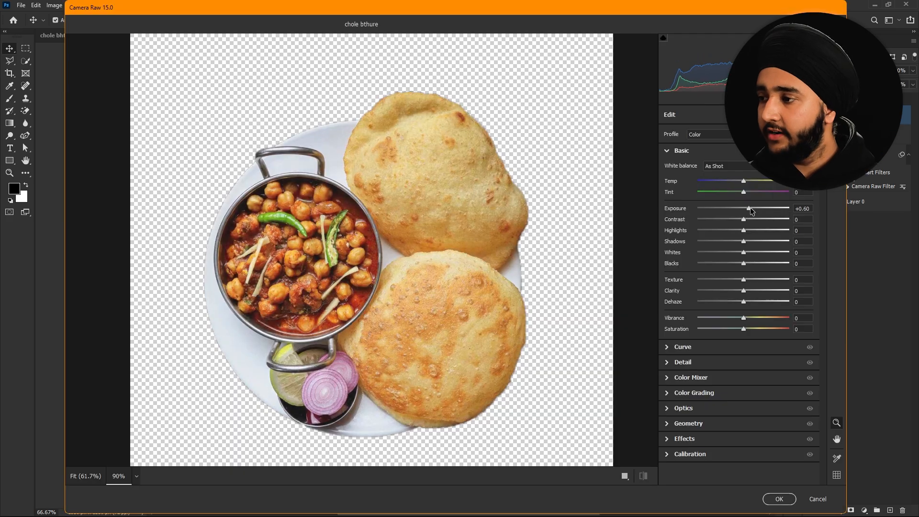
drag(748, 217, 722, 240)
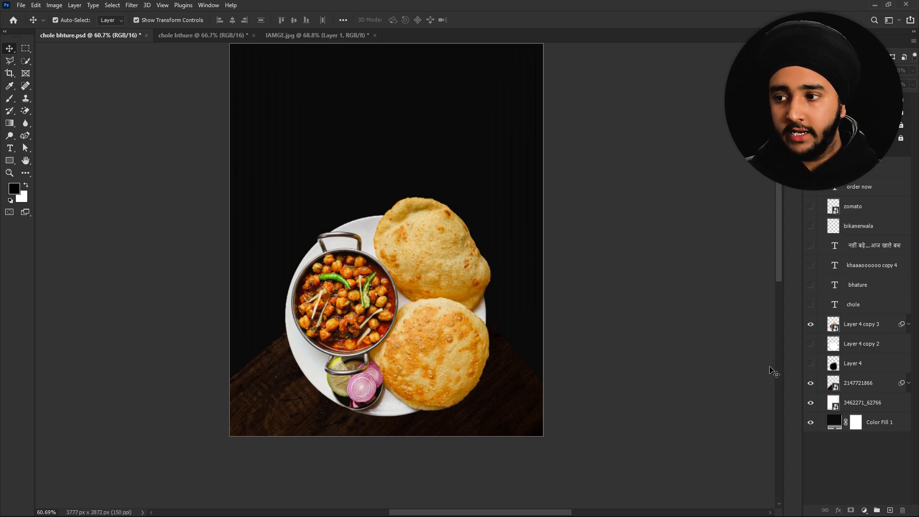
- Unlink Layer 4 copy 3 and duplicate it as Layer 4 copy 4
click(880, 329)
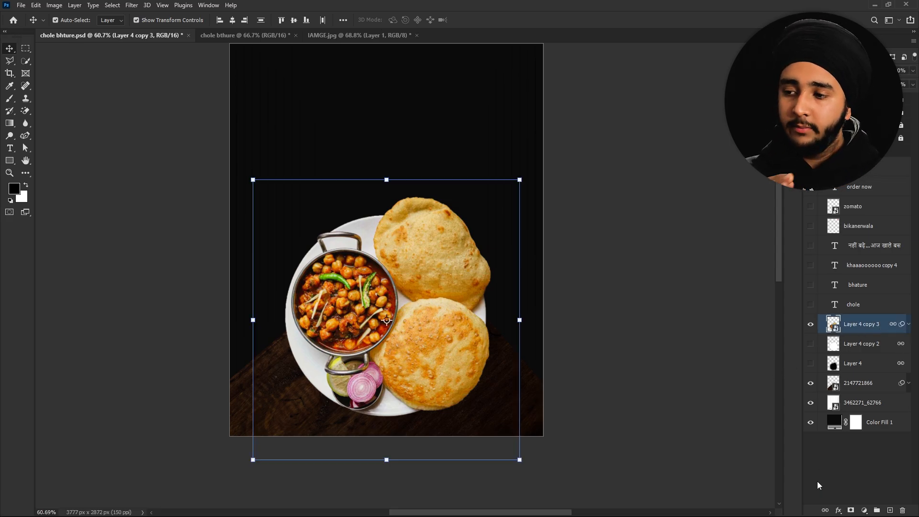
click(825, 511)
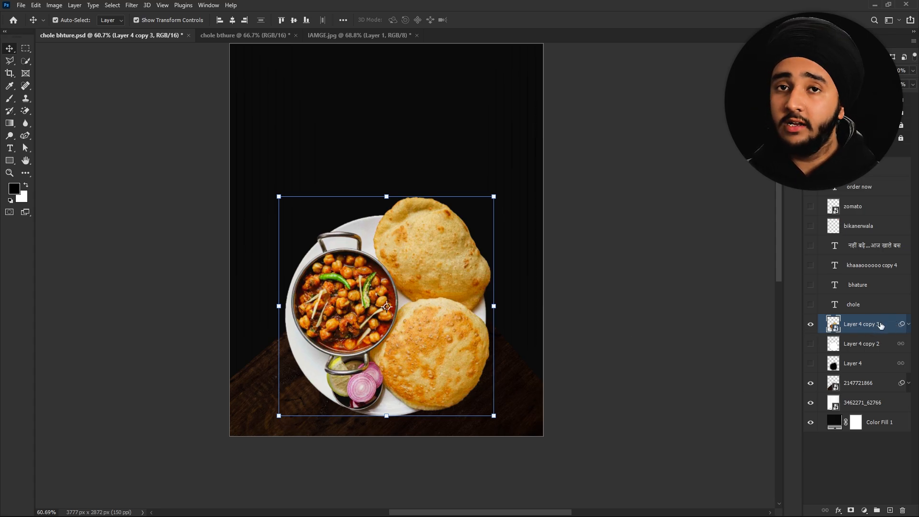
key(ctrl+j)
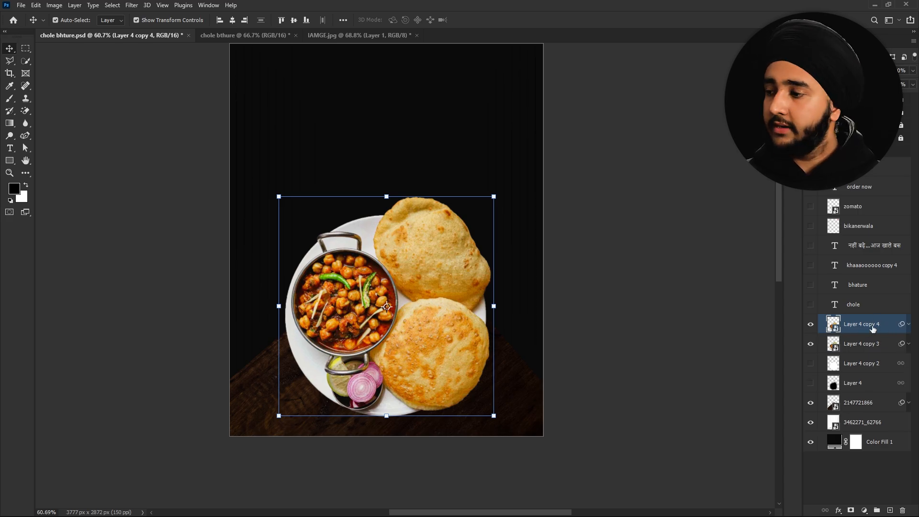
- Rasterize the Layer 4 copy 3 food layer
right_click(852, 348)
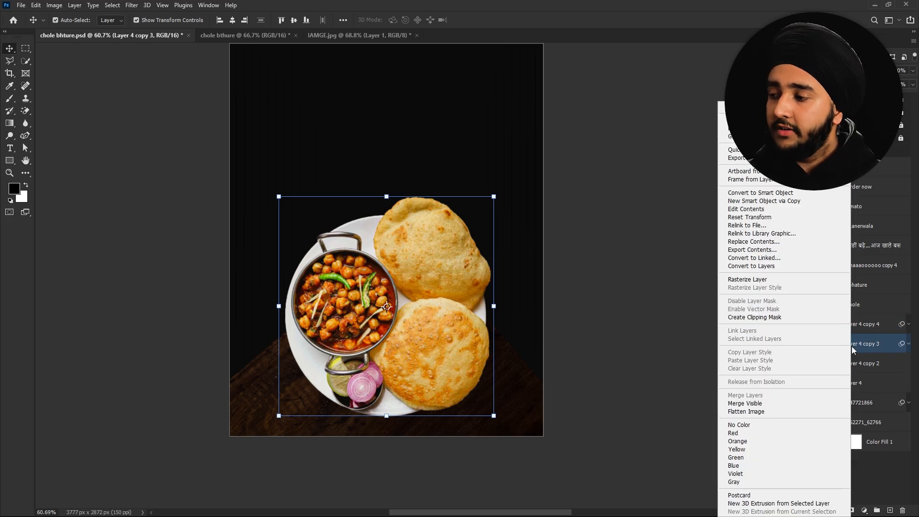
right_click(866, 352)
right_click(868, 351)
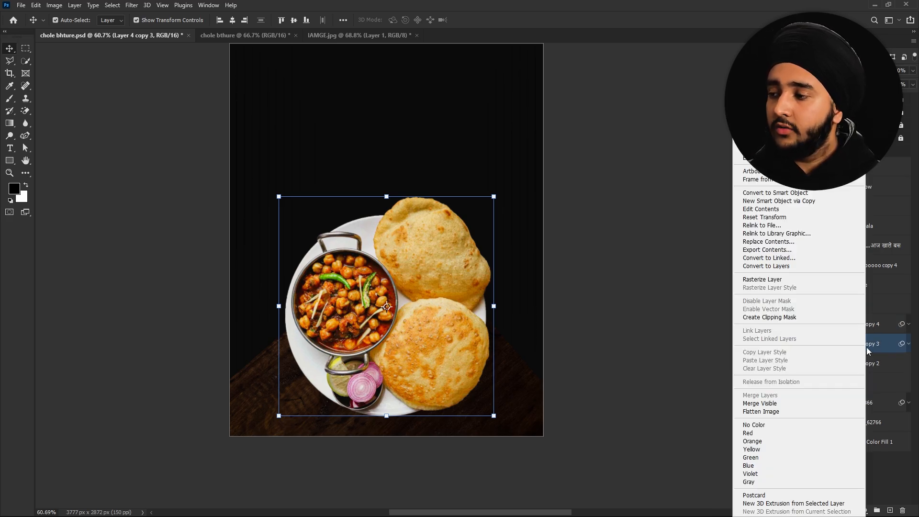
click(769, 280)
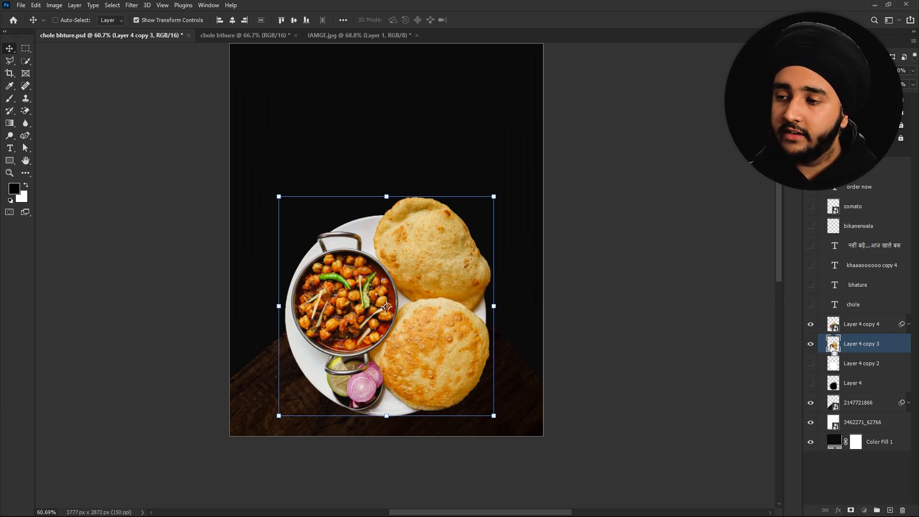
- Hide Layer 4 copy 4, expand the plate selection on Layer 4 copy 3, and fill it black
click(811, 324)
click(113, 6)
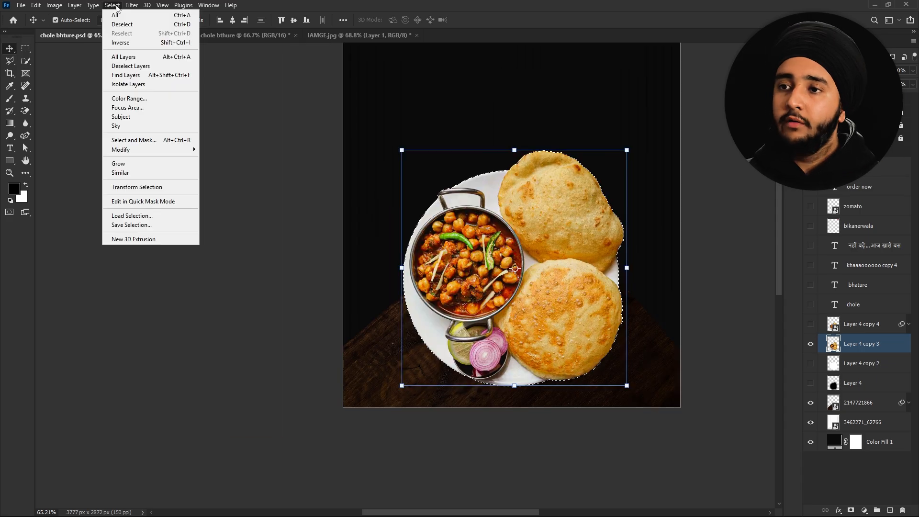
mouse_move(127, 151)
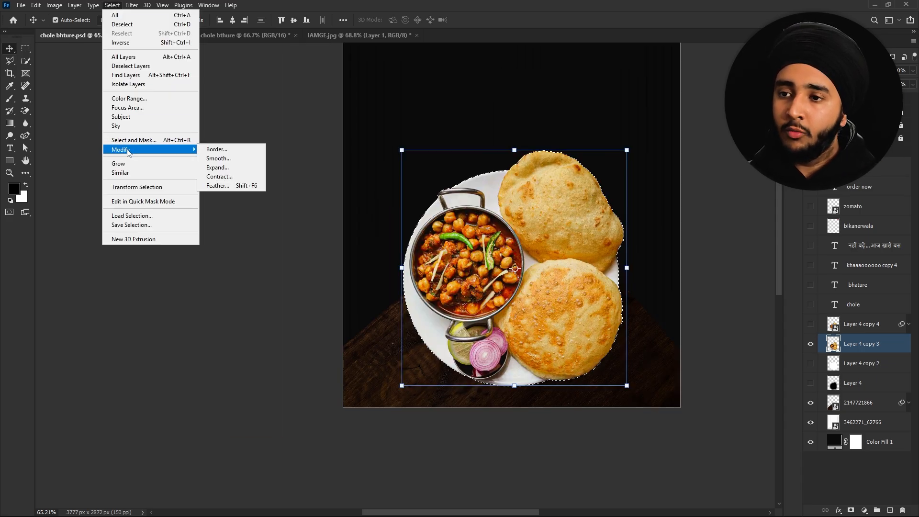
click(219, 168)
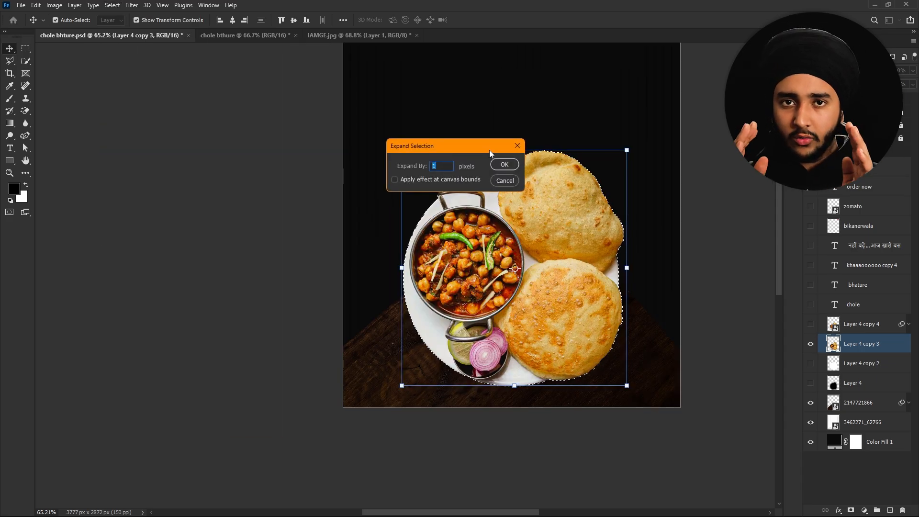
click(502, 165)
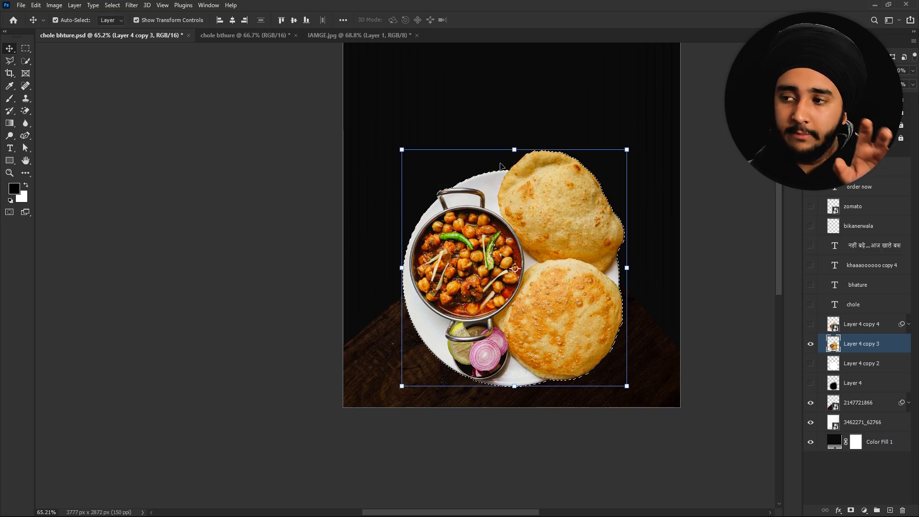
drag(500, 166, 395, 205)
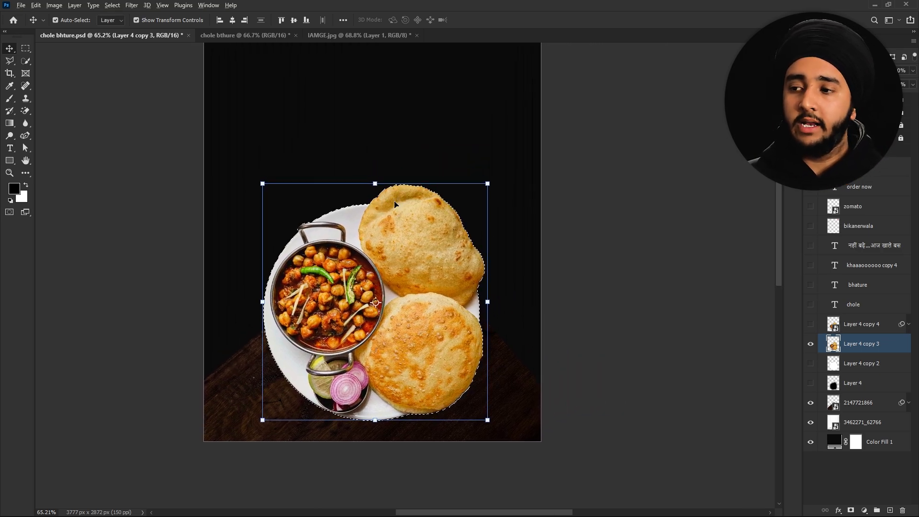
key(alt+BackSpace)
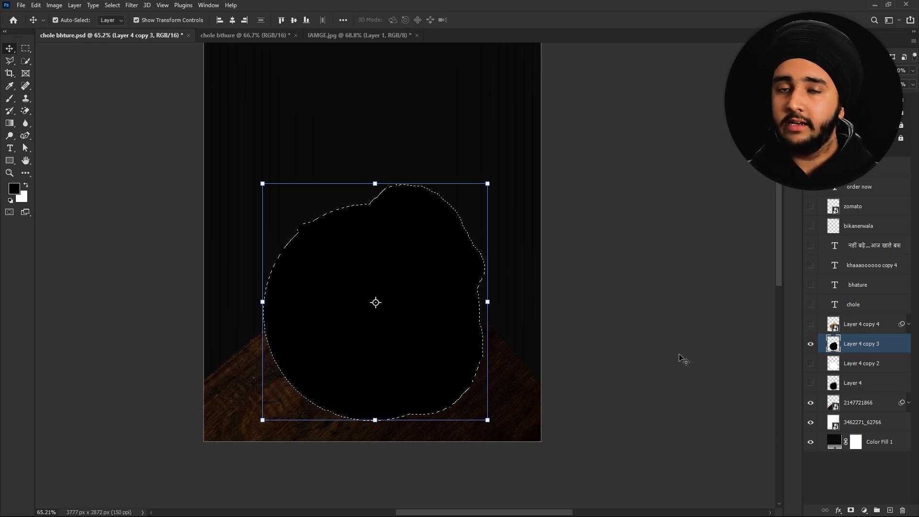
key(ctrl+d)
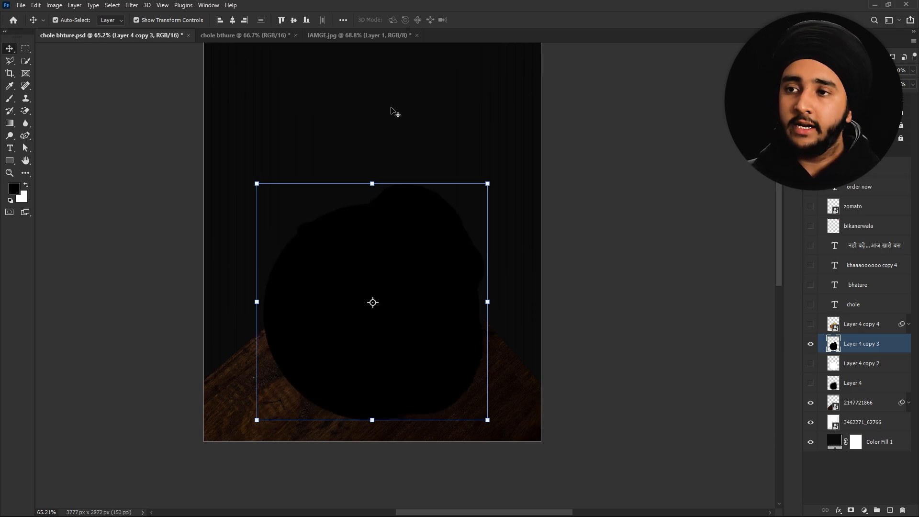
- Gaussian-blur the black silhouette and nudge it slightly down as a shadow under the plate
click(129, 5)
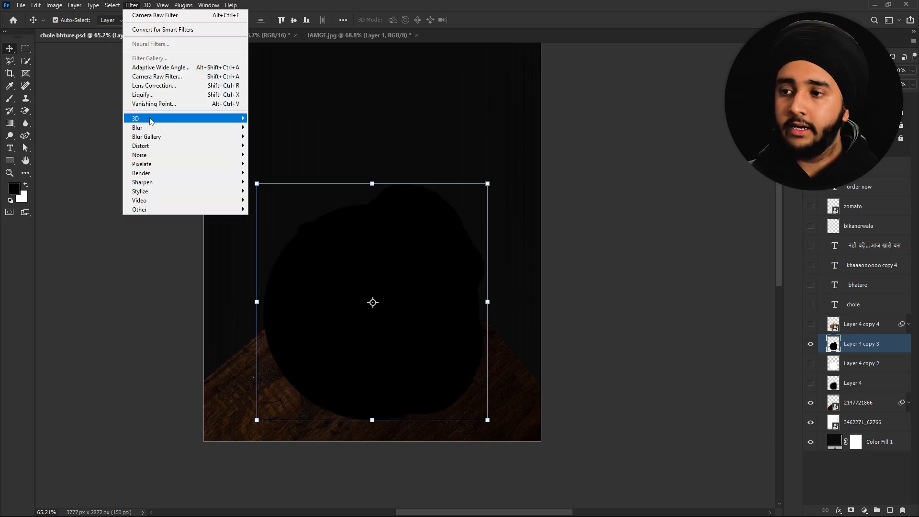
mouse_move(142, 130)
click(289, 164)
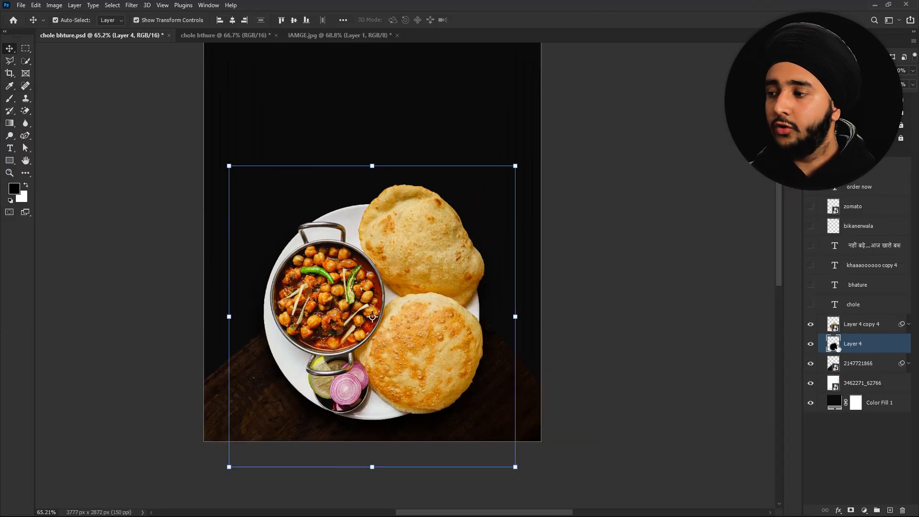
mouse_move(381, 432)
mouse_down()
mouse_move(377, 423)
mouse_move(375, 432)
mouse_up()
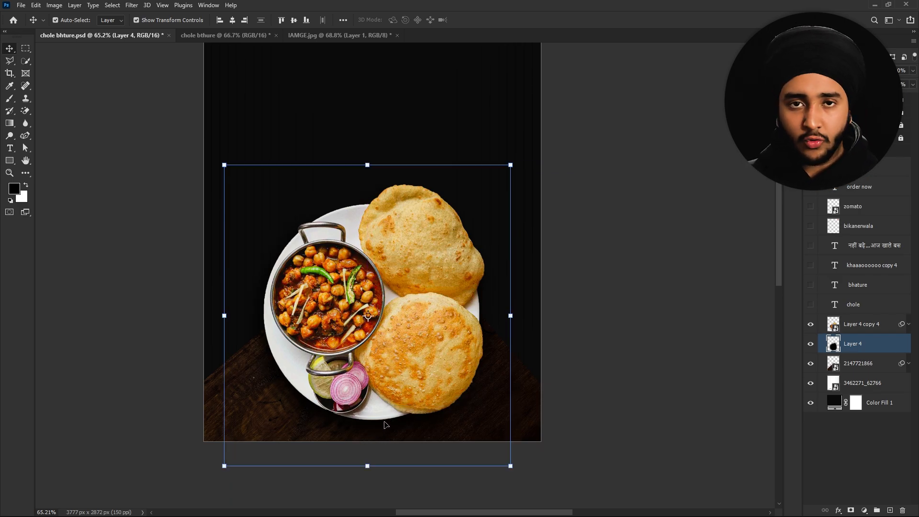
click(671, 286)
drag(421, 150, 425, 195)
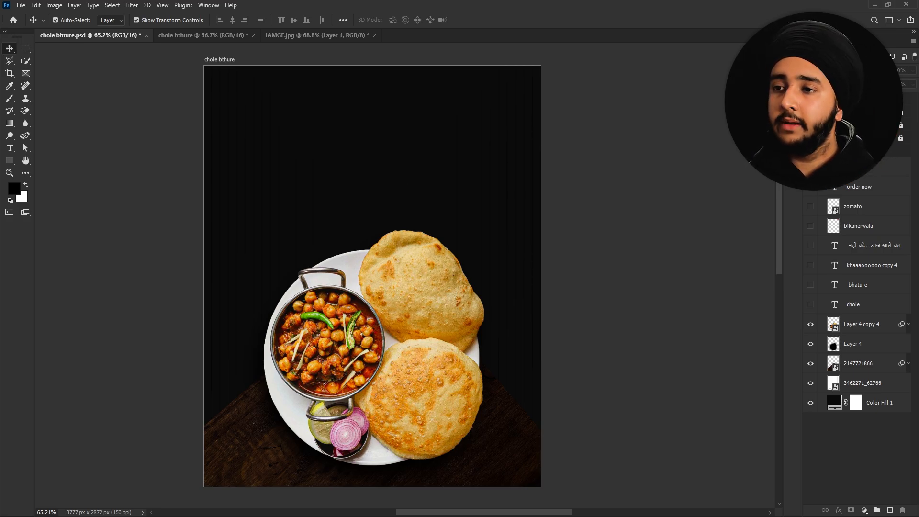
- Pan and zoom onto the red typoo artboard's Chole Bhature titles, then switch to the Type tool
click(811, 138)
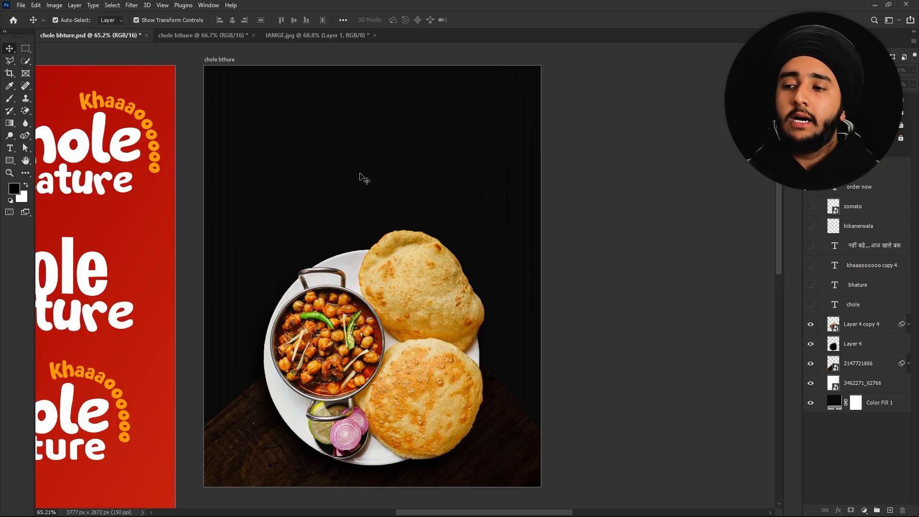
drag(348, 137, 579, 153)
scroll(214, 164, down, 3)
drag(214, 164, 368, 170)
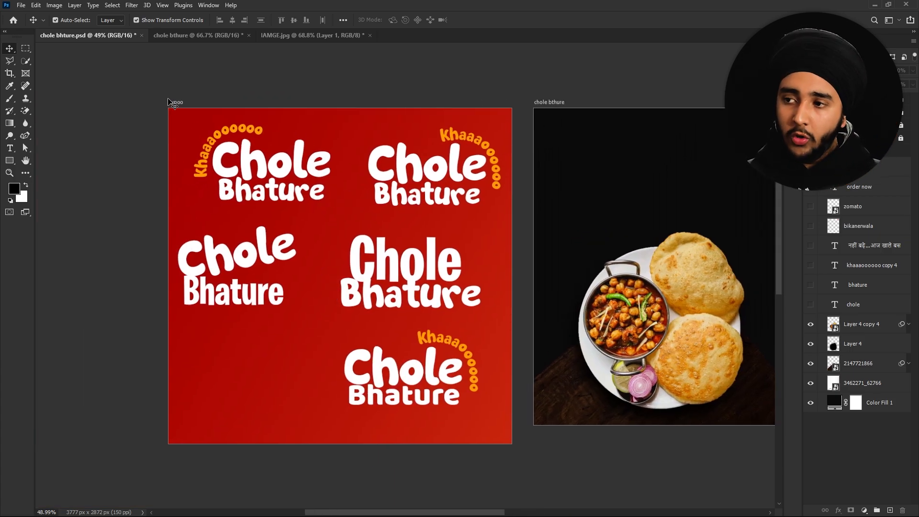
scroll(331, 211, up, 1)
drag(353, 206, 359, 198)
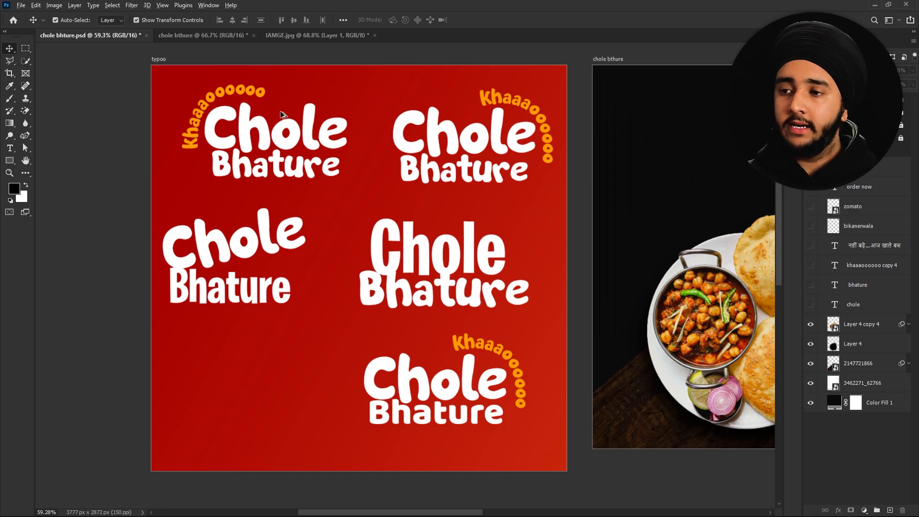
scroll(248, 132, up, 2)
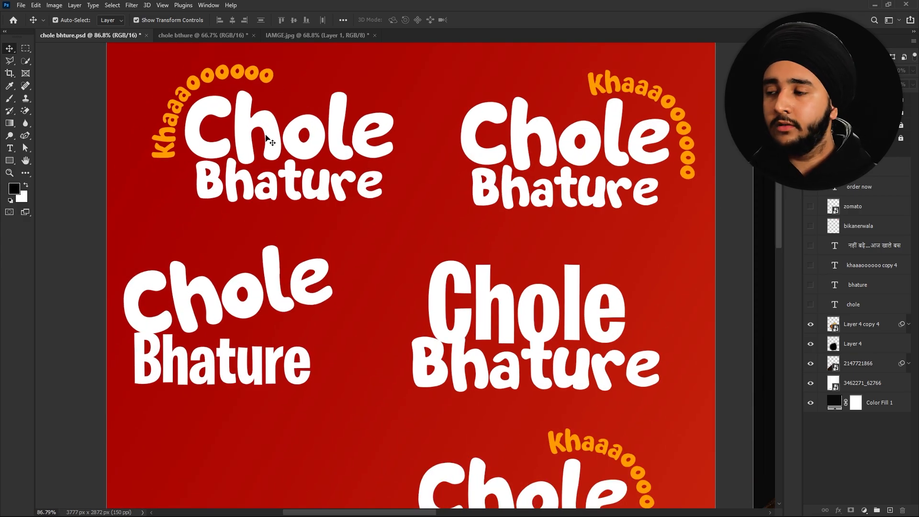
key(t)
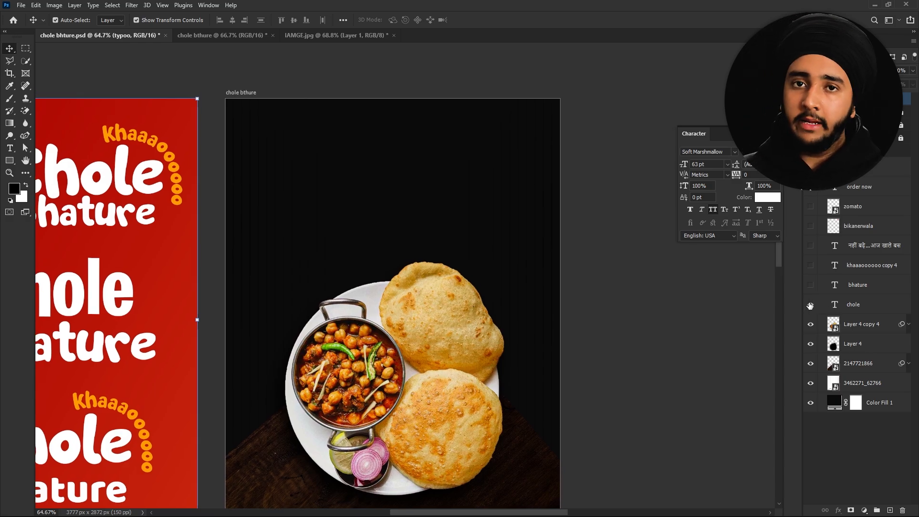
- Show the Chole and Bhature title layers and hide the 3462271_62766 layer
click(810, 305)
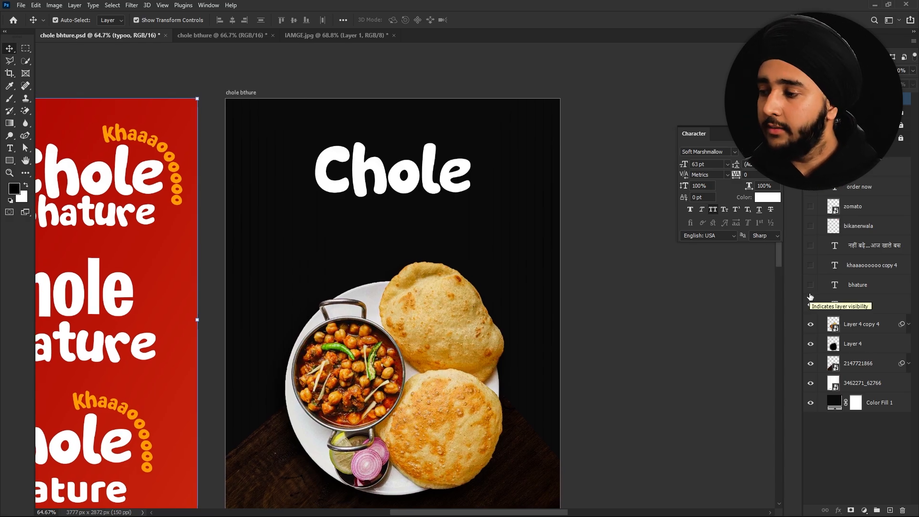
click(811, 383)
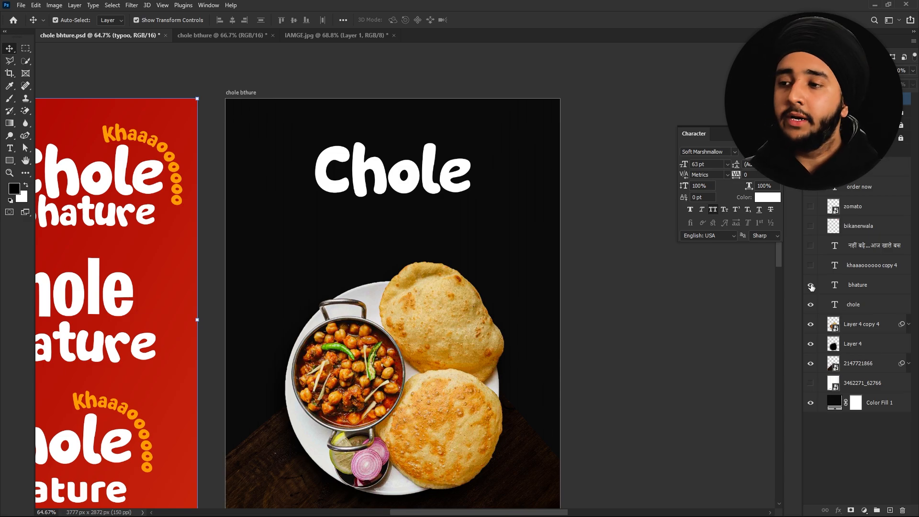
click(811, 286)
mouse_move(431, 213)
mouse_down()
mouse_move(367, 188)
mouse_move(343, 155)
mouse_move(321, 150)
mouse_move(442, 178)
mouse_move(428, 215)
mouse_up()
key(ctrl+z)
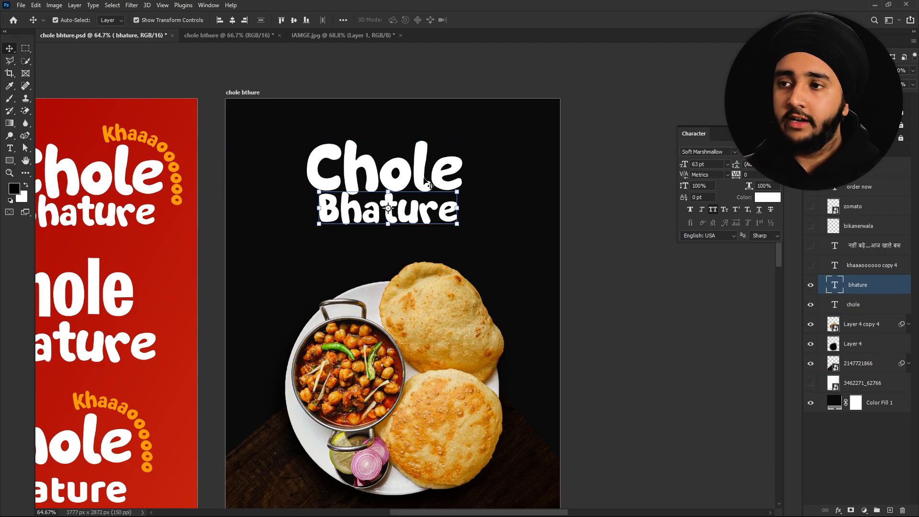
- Centre the Chole title horizontally and align Bhature centred beneath it
drag(429, 182, 425, 171)
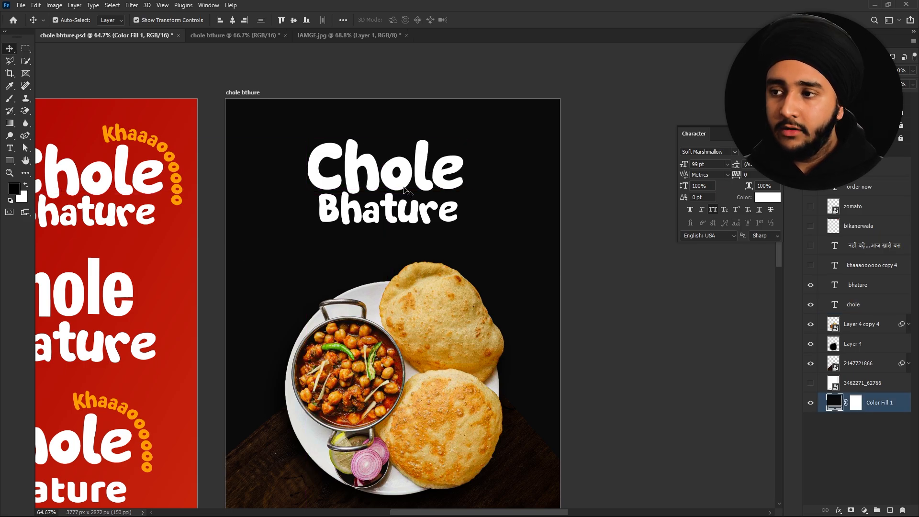
click(233, 20)
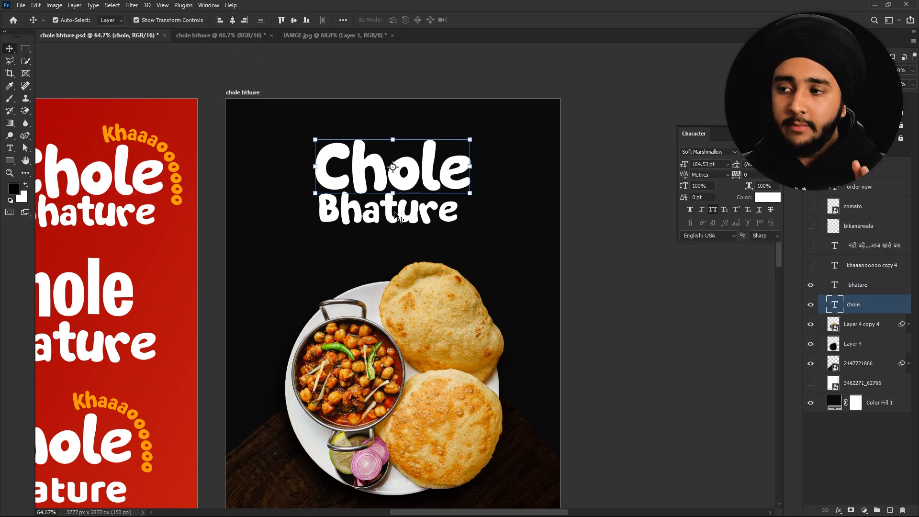
key(alt+])
click(233, 20)
click(370, 100)
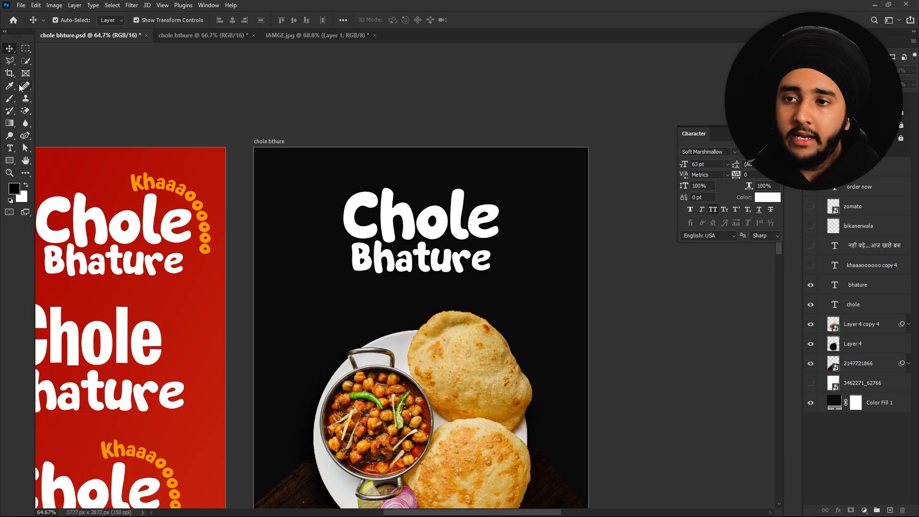
- Draw an arc path around the right side of the Chole title with the Pen in Path mode
click(26, 135)
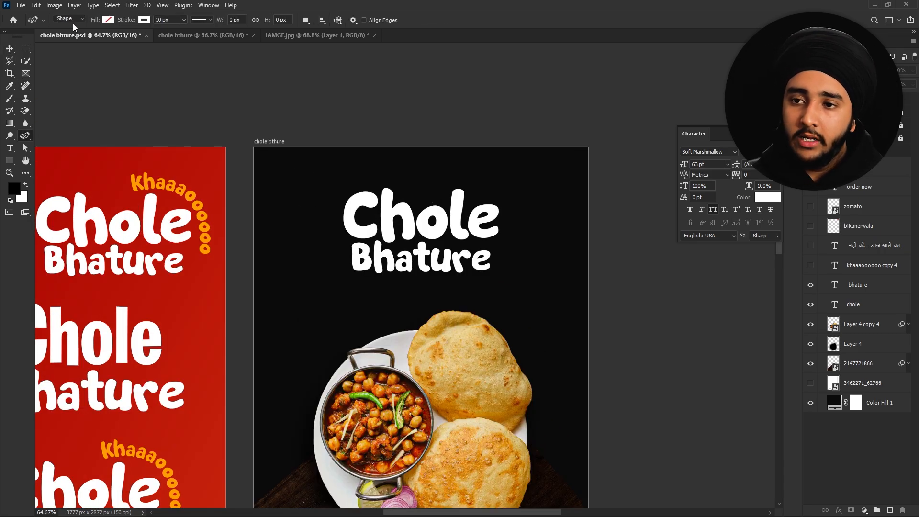
click(68, 19)
click(65, 33)
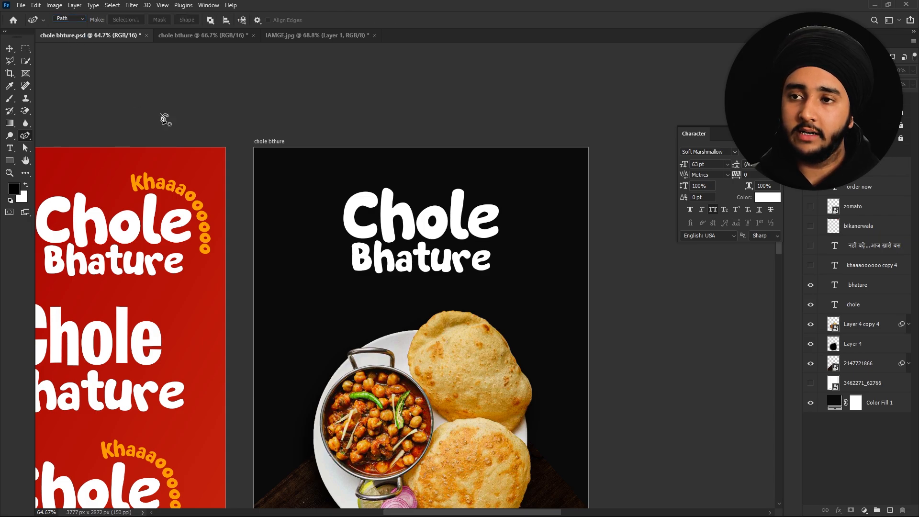
click(460, 177)
click(515, 238)
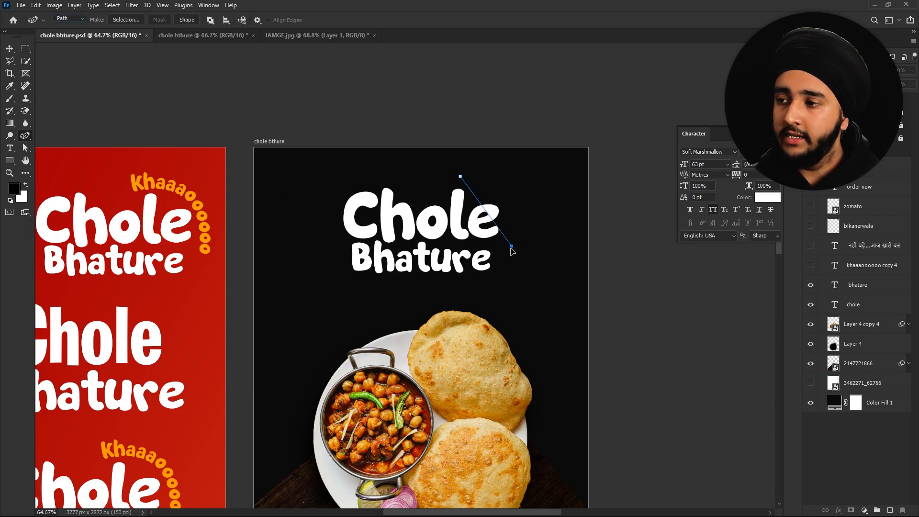
drag(514, 238, 512, 207)
click(508, 257)
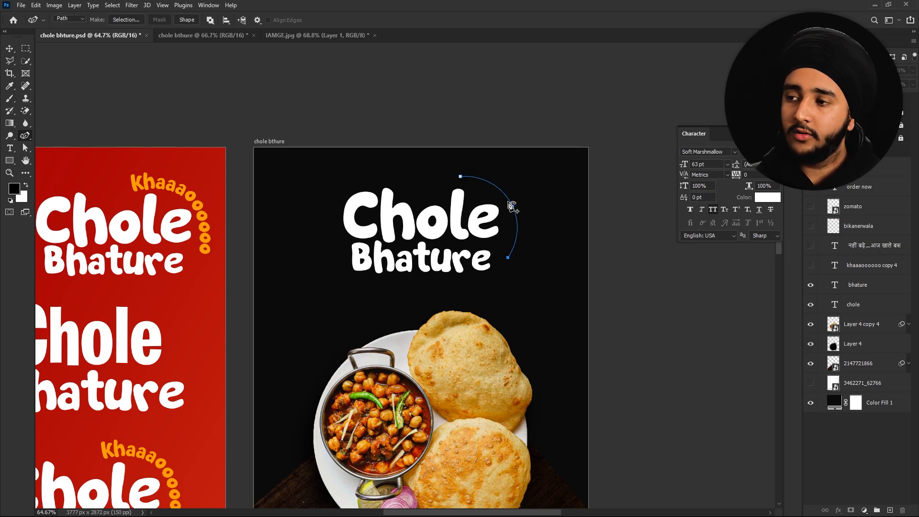
- Add 20 pt text along the arc path and commit it
right_click(25, 137)
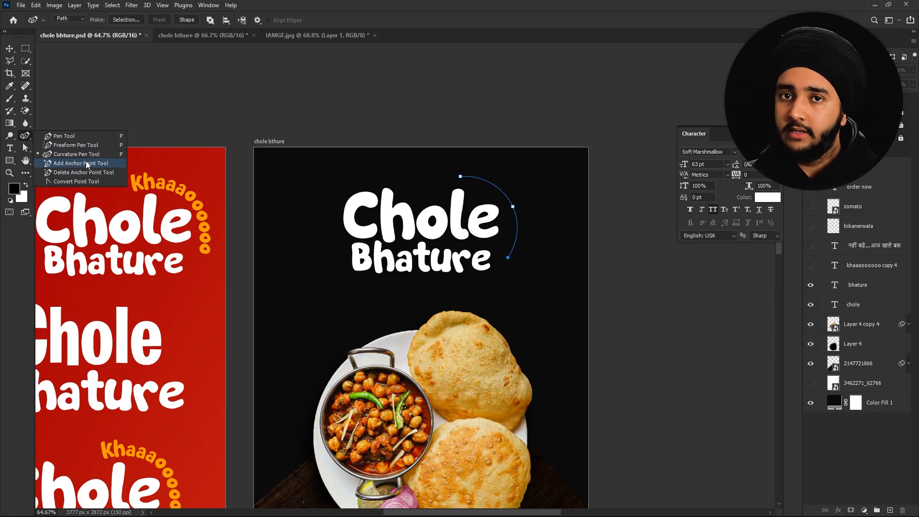
click(9, 148)
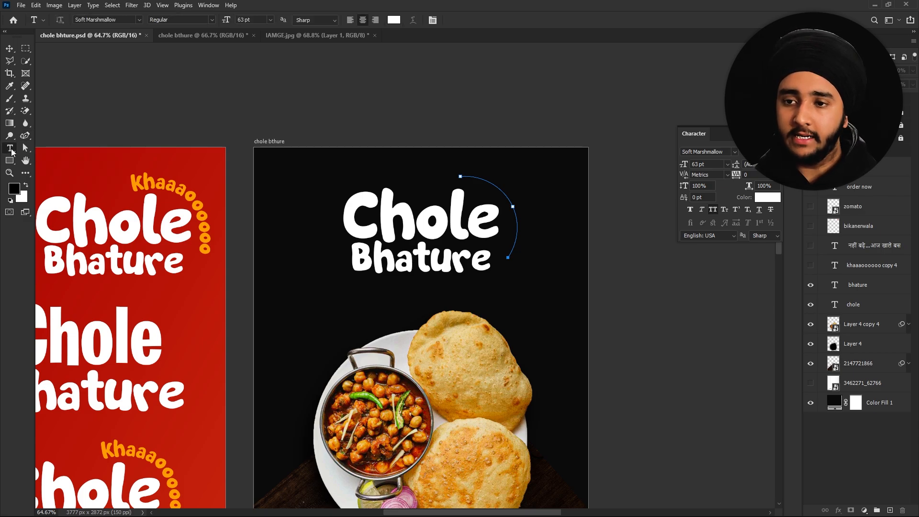
click(468, 177)
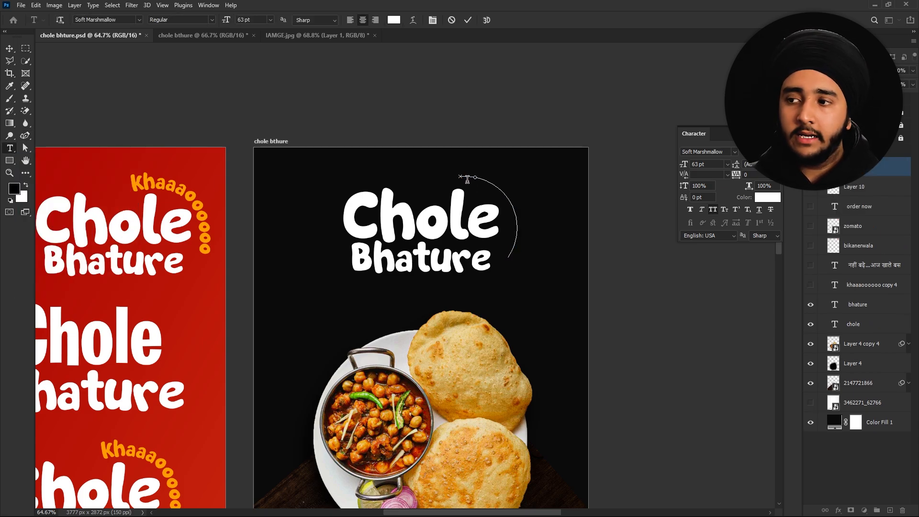
drag(684, 164, 680, 163)
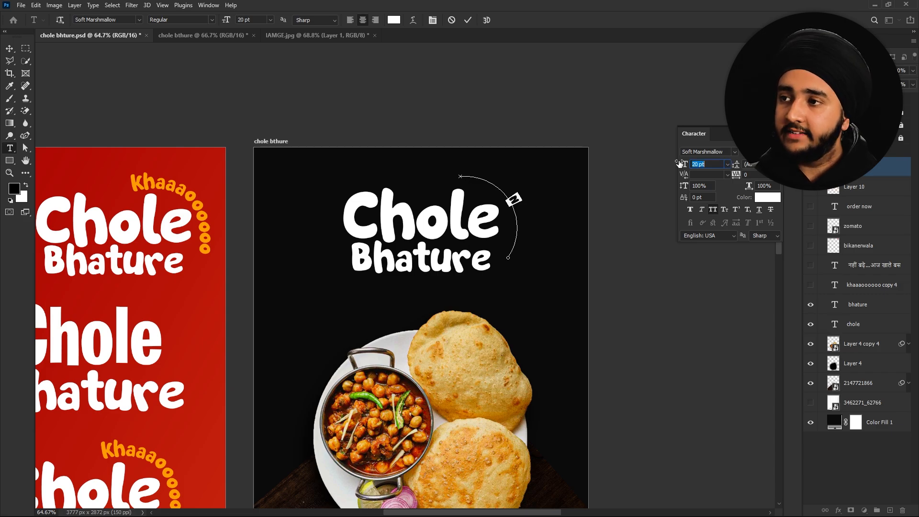
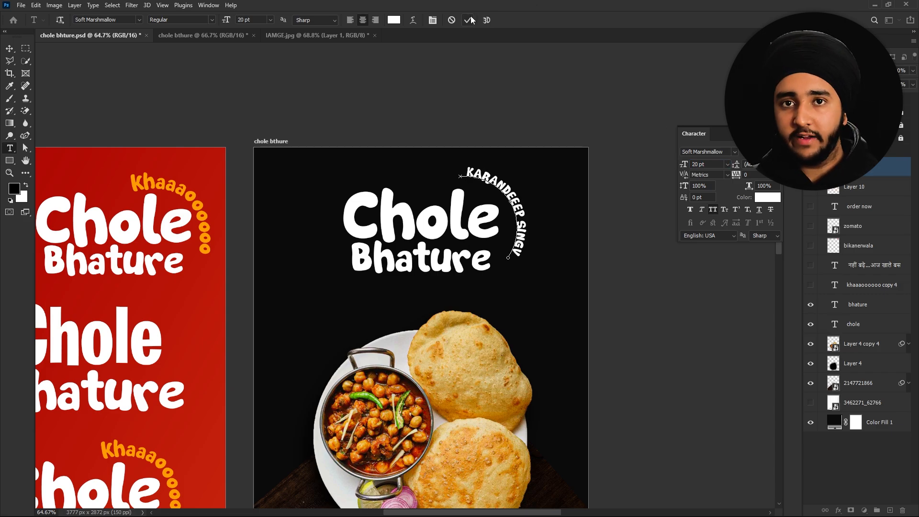
click(468, 20)
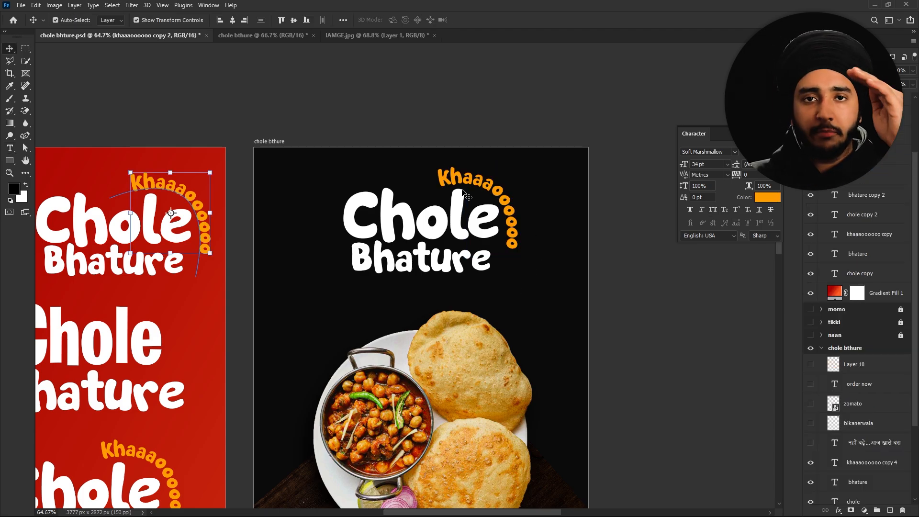
- Turn on the orange Hindi tagline layer under Bhature and zoom in to check it
scroll(452, 166, down, 2)
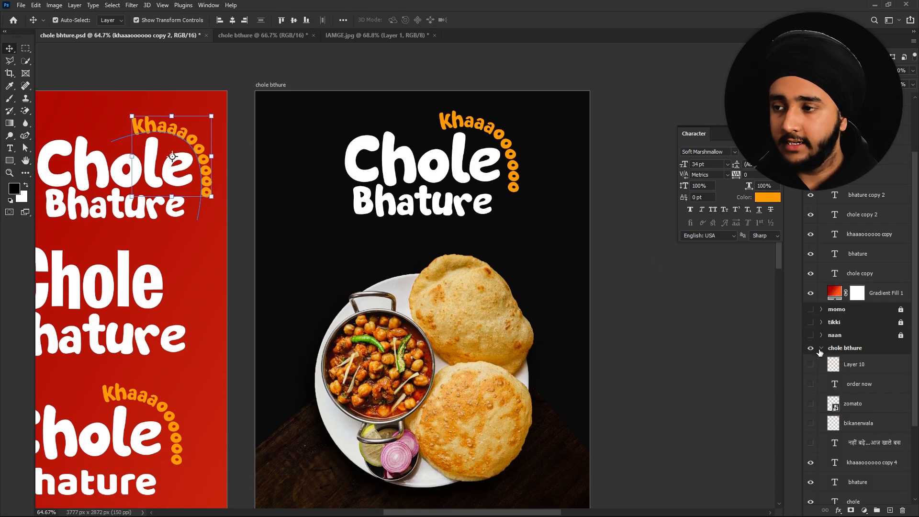
click(811, 443)
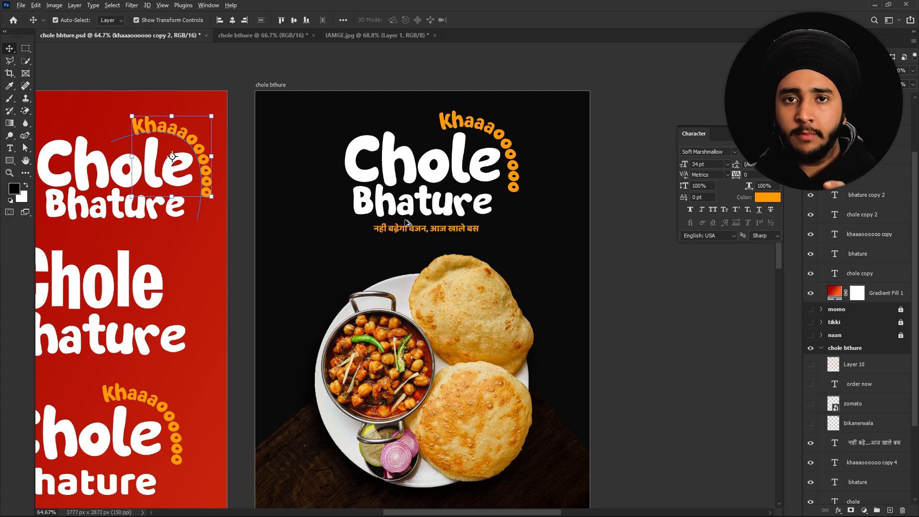
scroll(412, 227, up, 3)
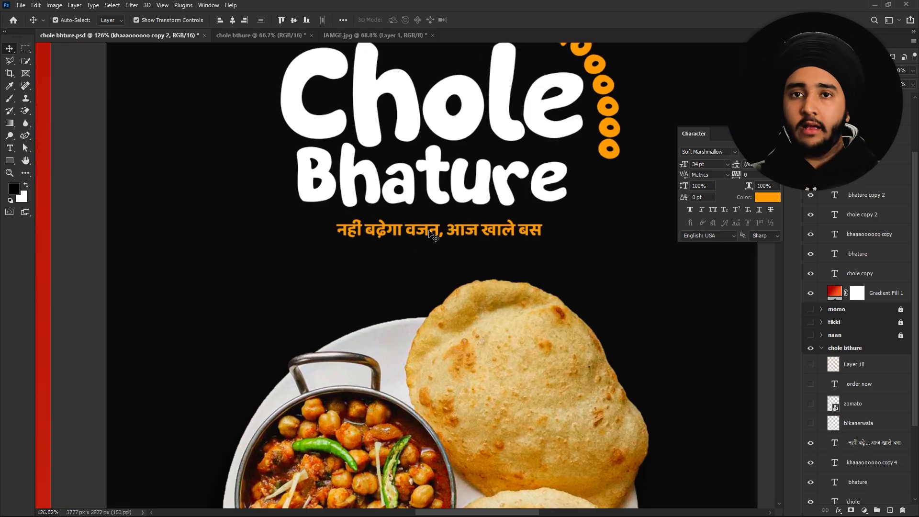
scroll(433, 235, down, 3)
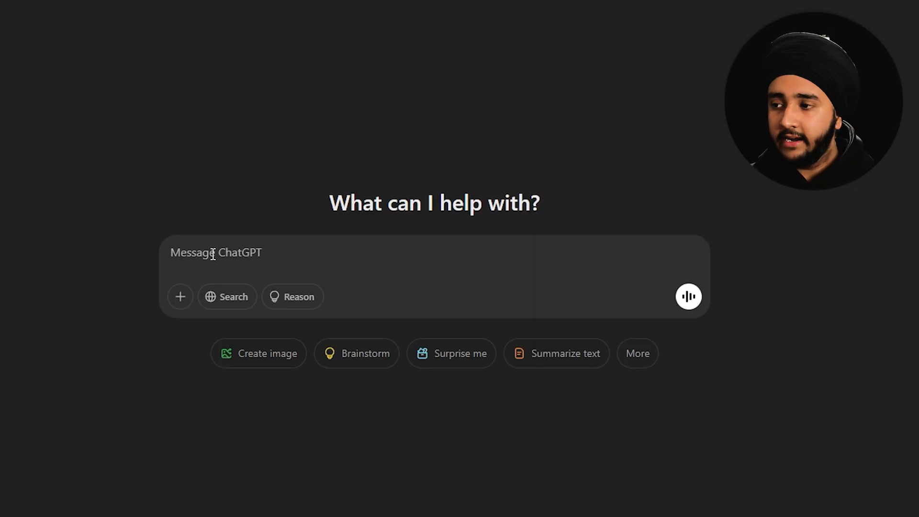
- Ask ChatGPT to convert 'nahi bdega vajan aaj khale bas' into Hindi and copy the reply
text(nahi bdega b)
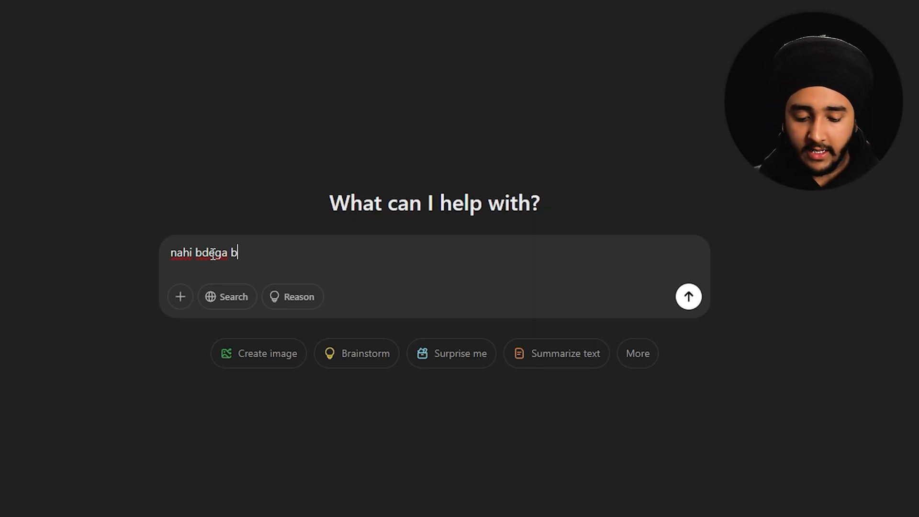
key(BackSpace)
text(vajan aaj khake)
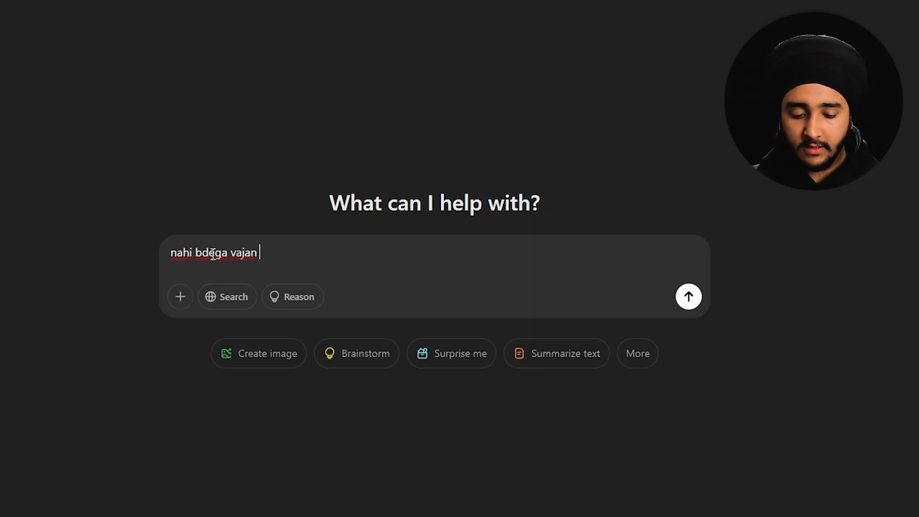
key(BackSpace)
text(le)
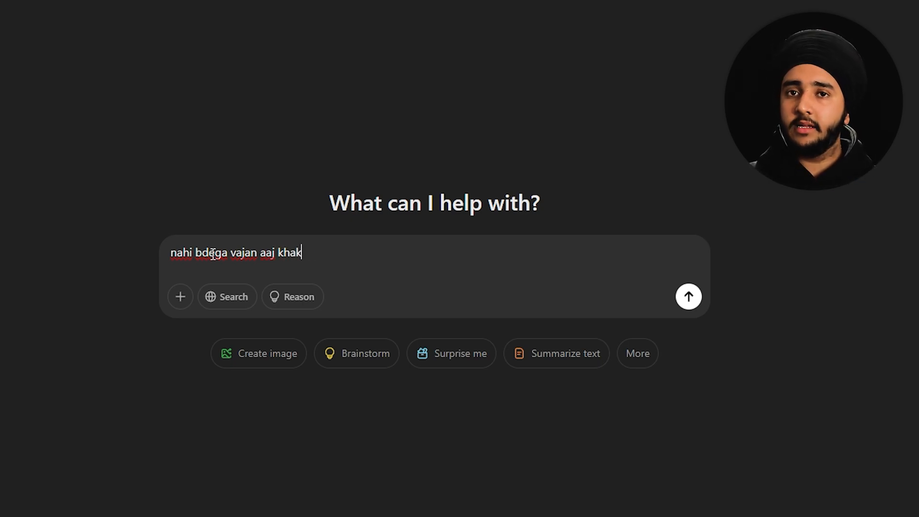
key(BackSpace)
text(le bas )
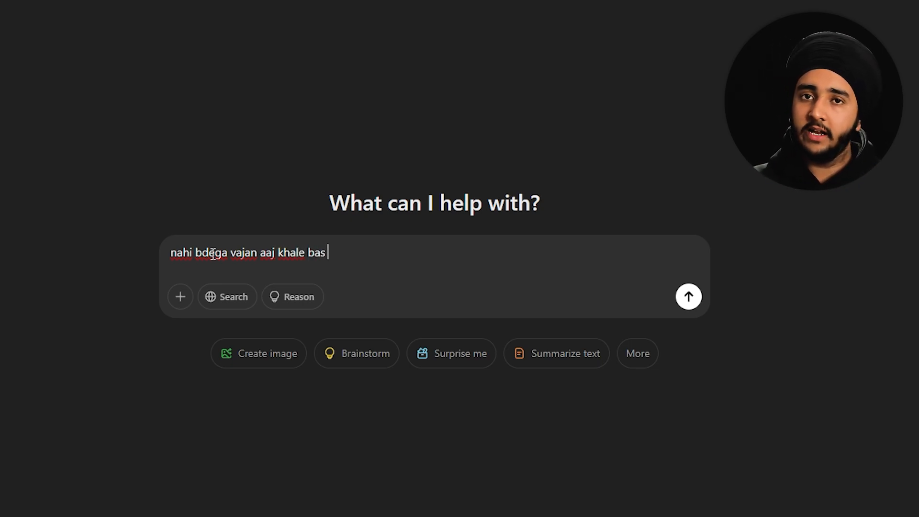
text(convert )
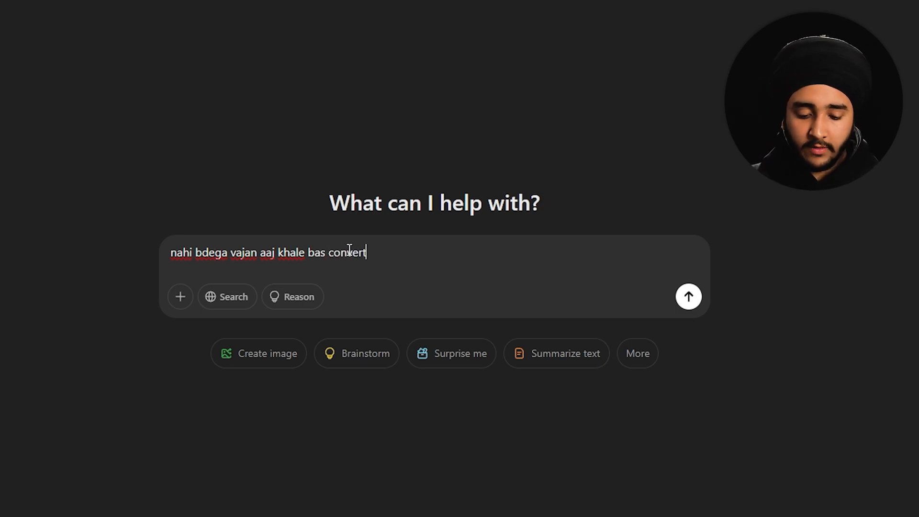
text(into hindi)
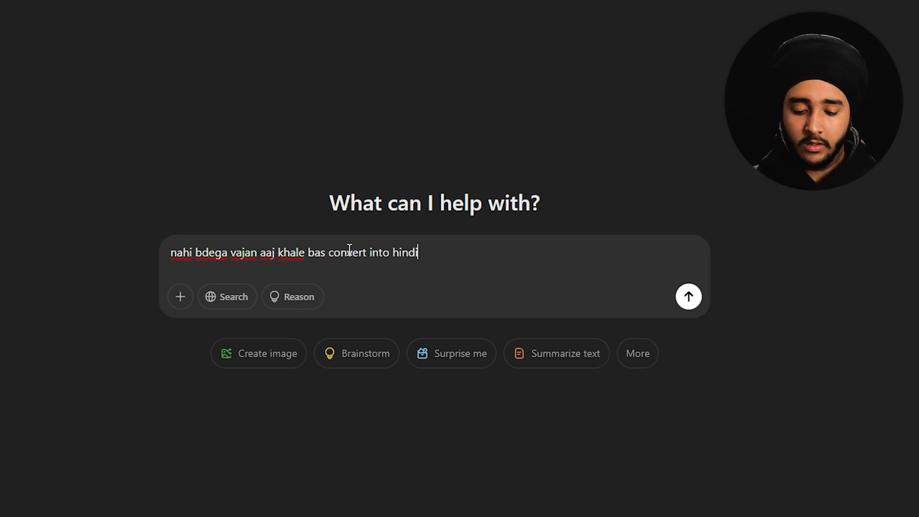
key(Return)
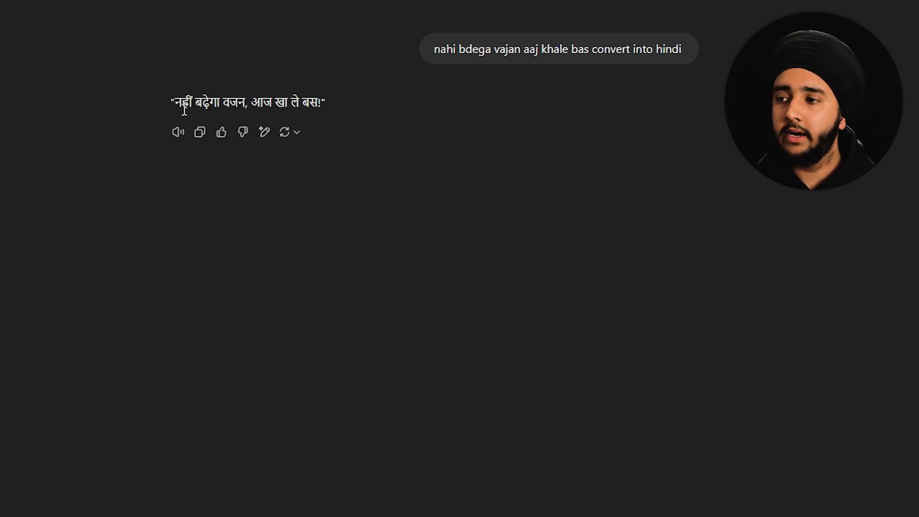
click(201, 135)
key(alt+Tab)
scroll(383, 264, down, 3)
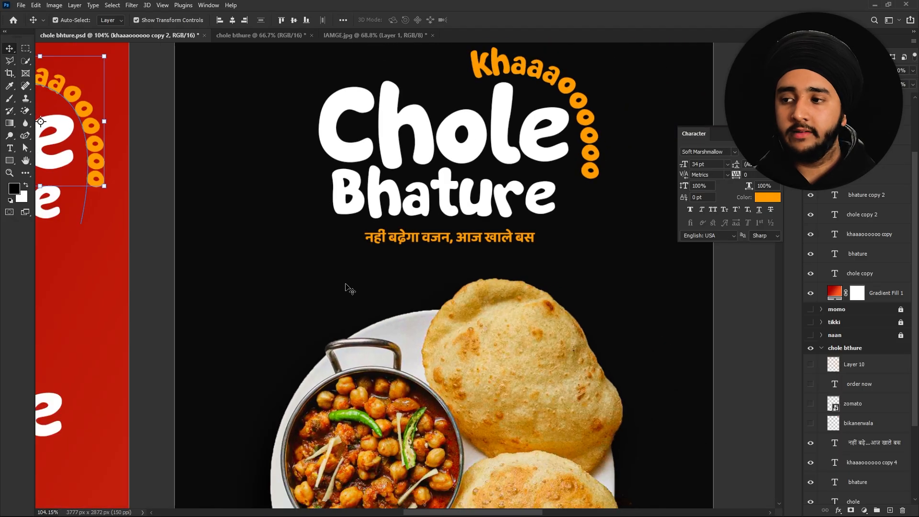
key(t)
click(264, 286)
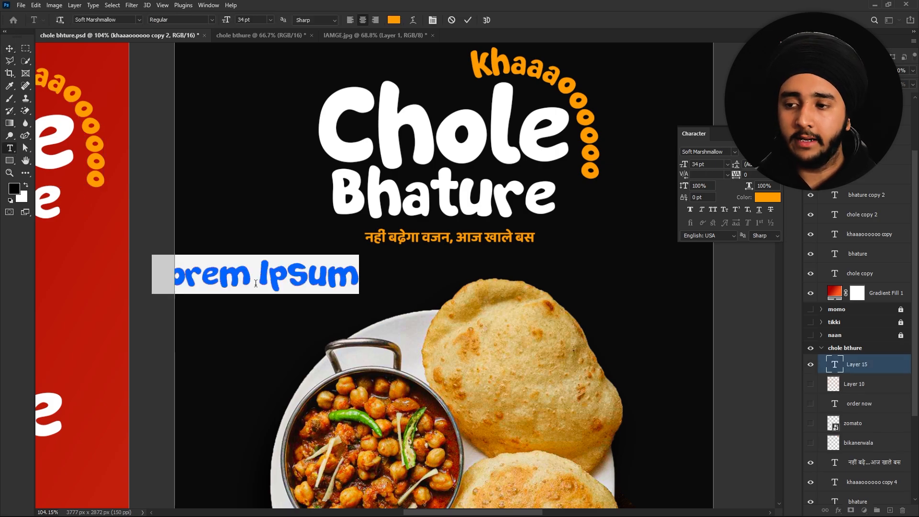
key(ctrl+v)
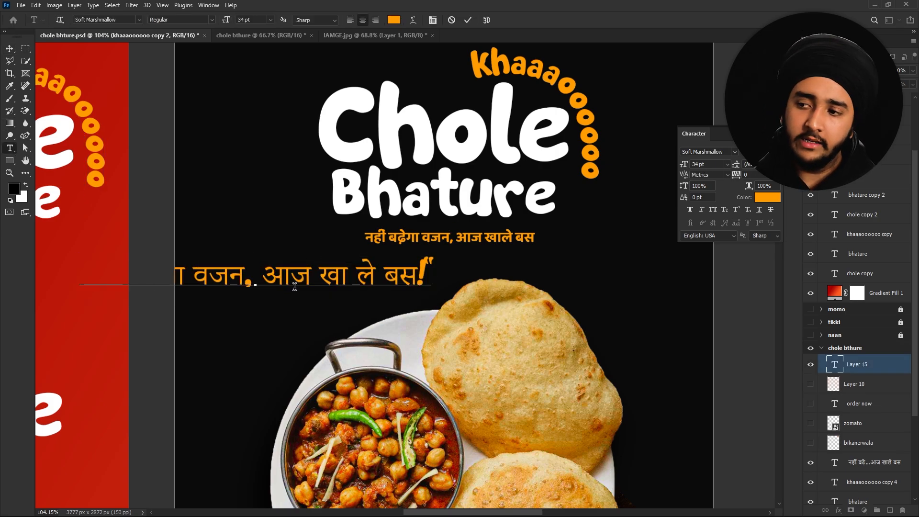
key(ctrl+a)
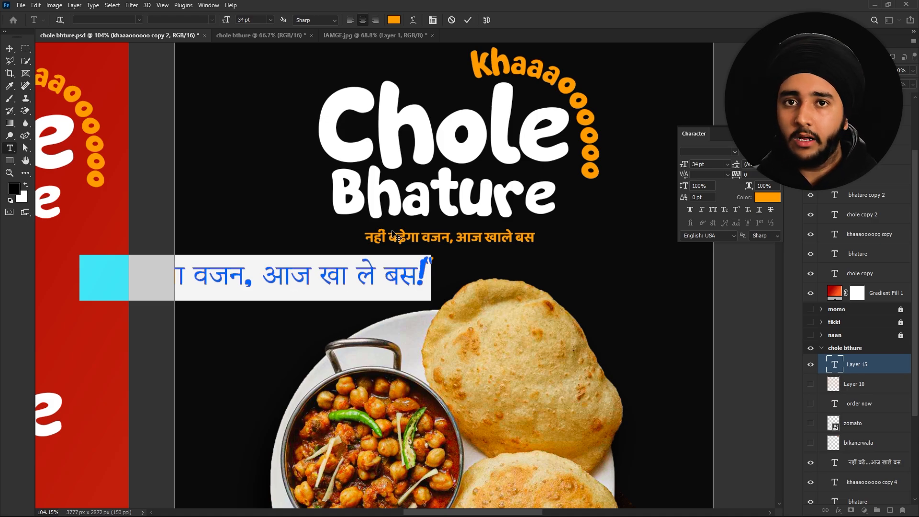
click(706, 152)
text(baloo)
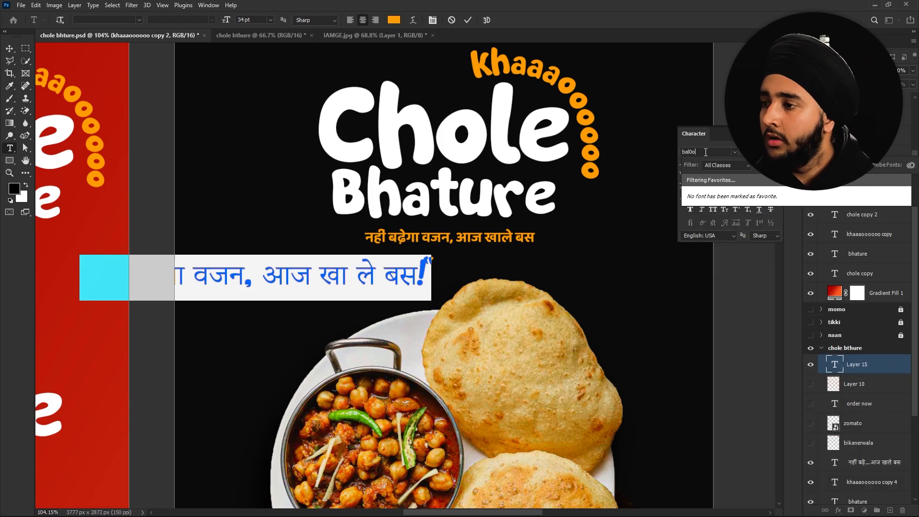
key(BackSpace)
key(BackSpace)
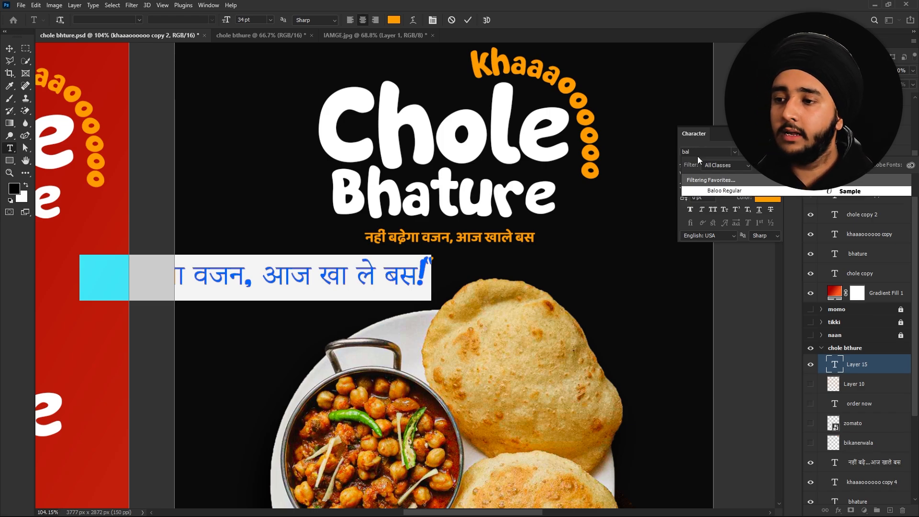
click(716, 191)
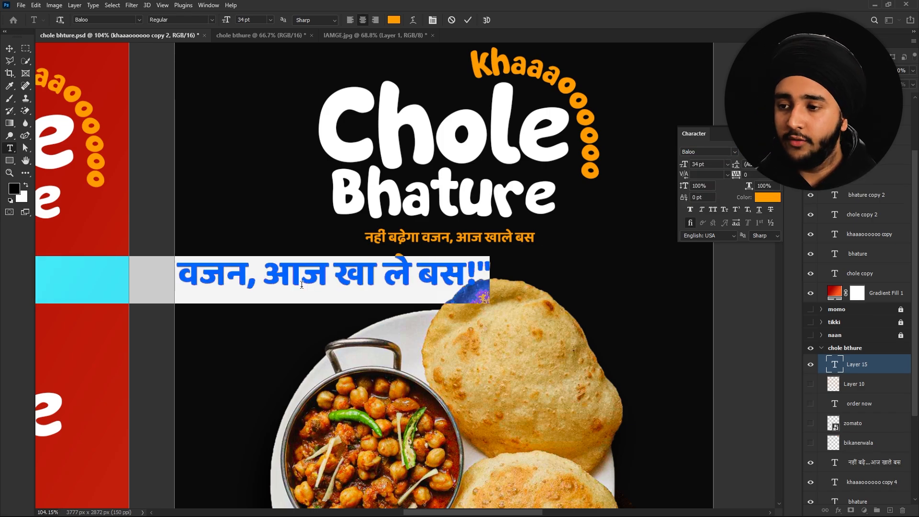
key(ctrl+Return)
key(v)
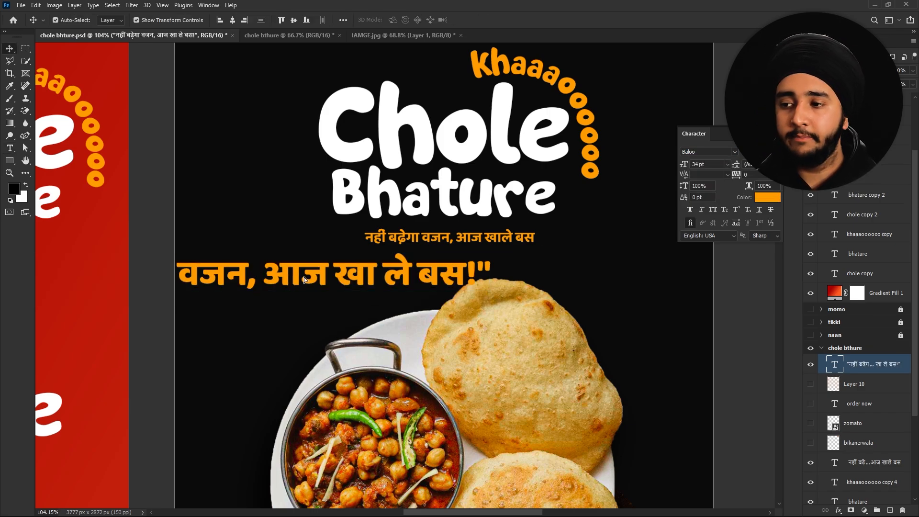
drag(293, 266, 459, 284)
key(Delete)
drag(407, 268, 414, 242)
- Show the zomato logo and ORDER NOW text at the poster's bottom left
click(811, 299)
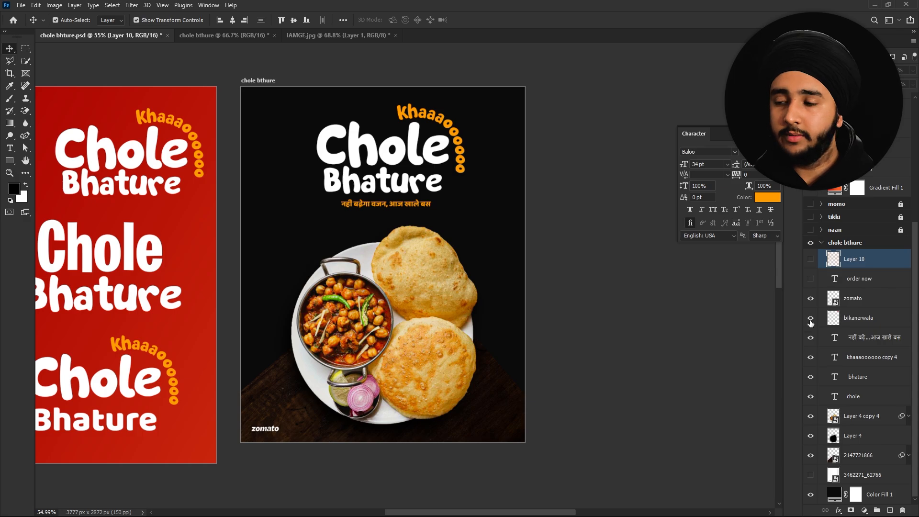
click(811, 318)
click(811, 319)
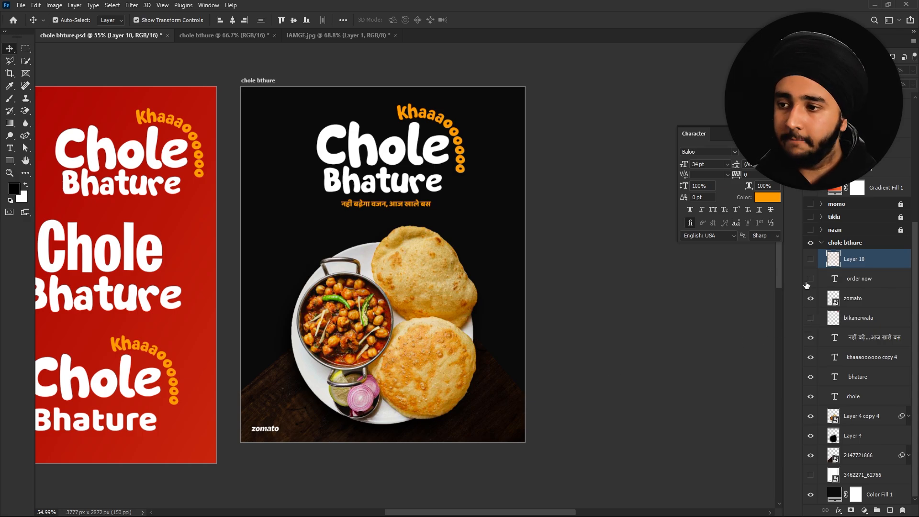
click(811, 280)
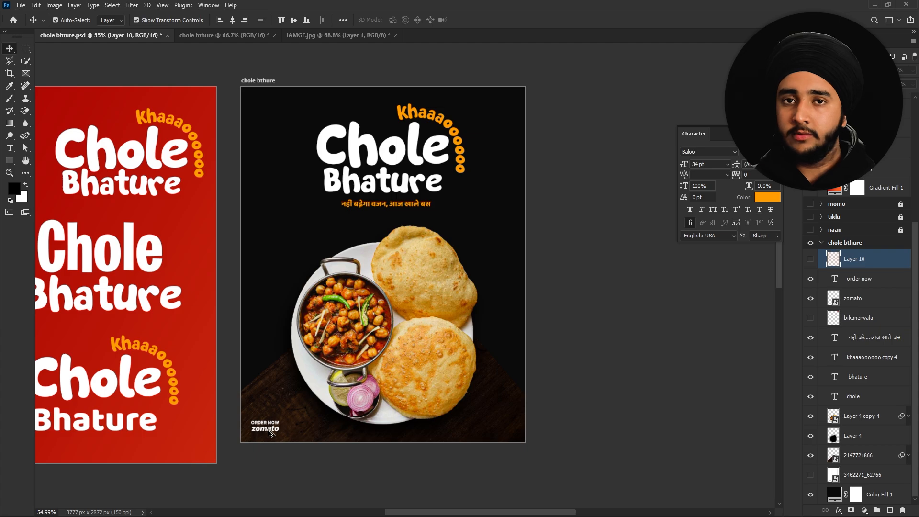
scroll(259, 434, up, 5)
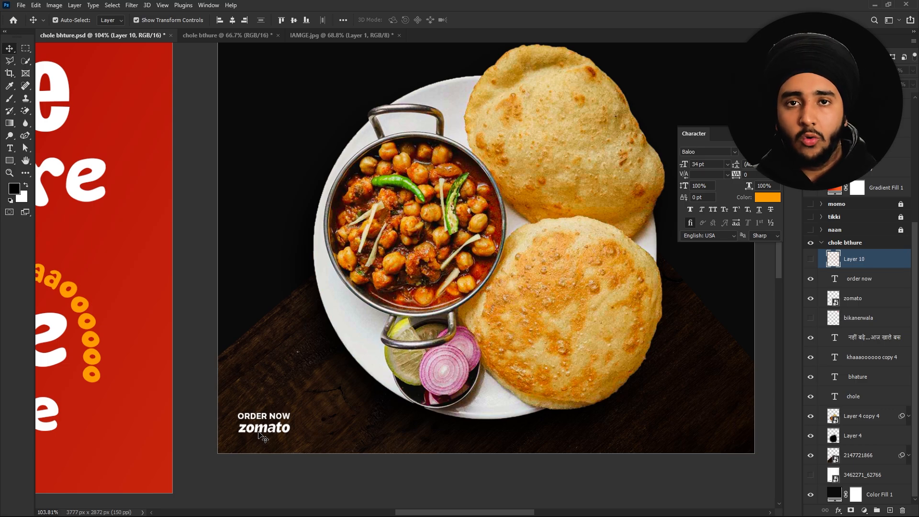
scroll(259, 435, down, 2)
scroll(259, 434, up, 3)
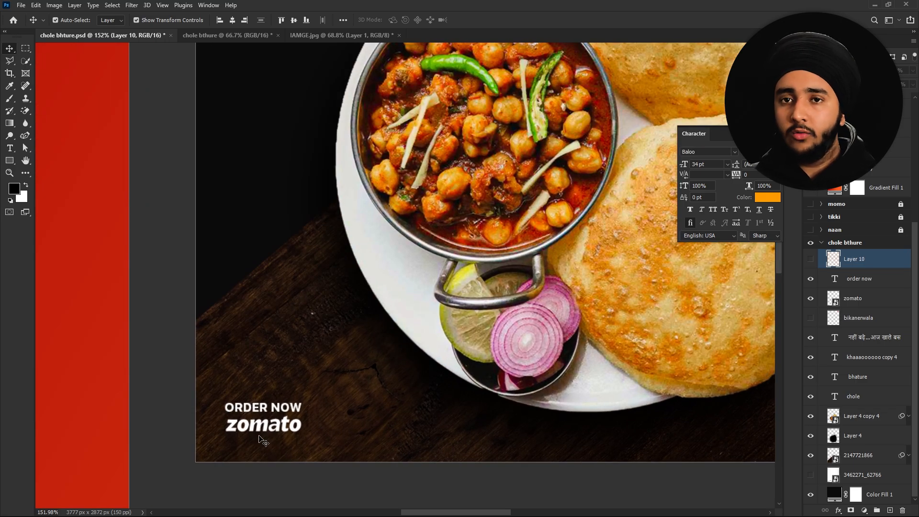
scroll(296, 424, down, 2)
scroll(297, 425, down, 12)
scroll(429, 248, up, 8)
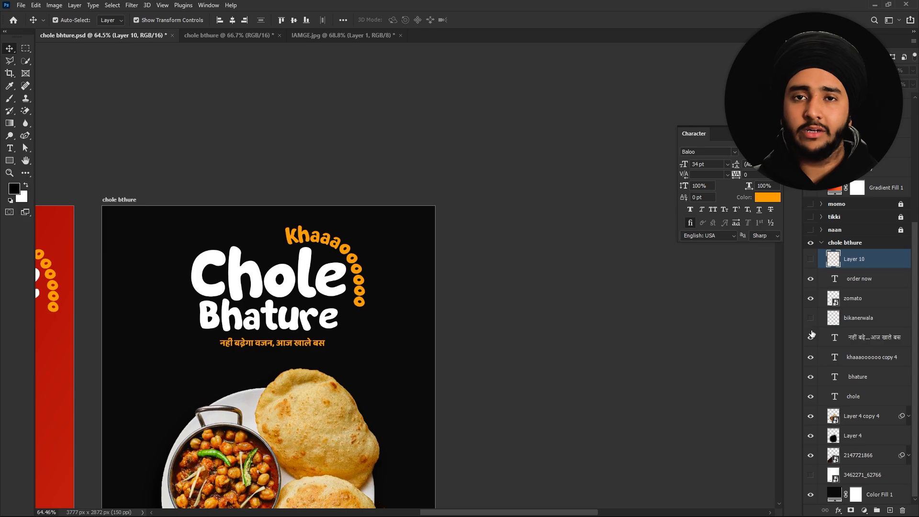
- Show the Bikanervala logo at the top right and zoom around to check its placement
click(811, 318)
scroll(406, 221, up, 3)
scroll(406, 220, down, 2)
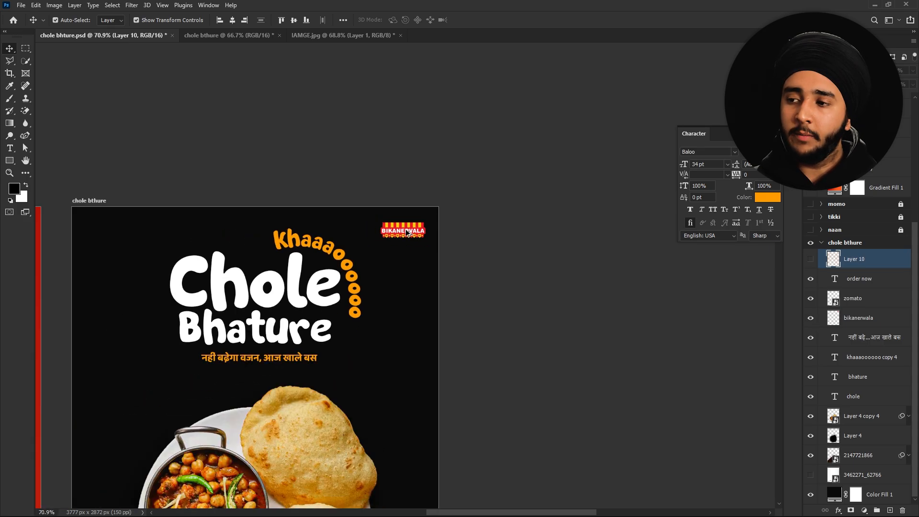
scroll(406, 230, down, 1)
scroll(406, 231, down, 5)
drag(331, 276, 436, 254)
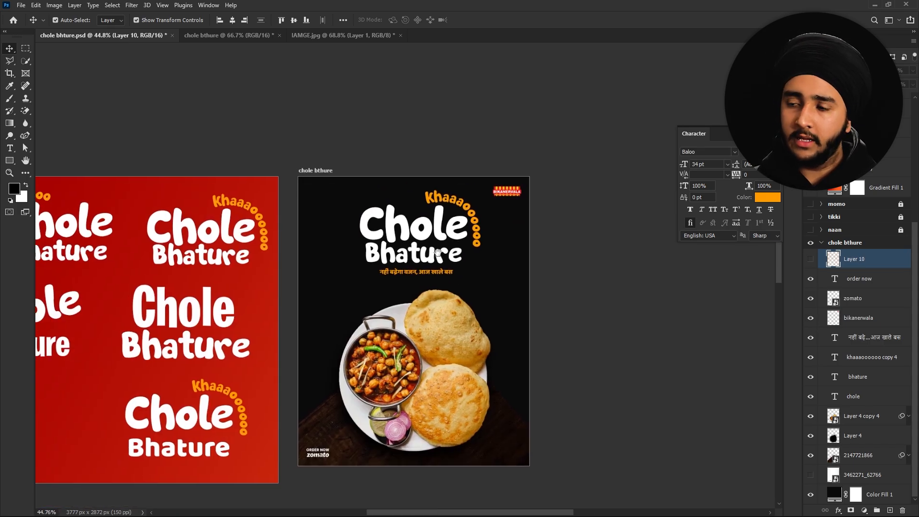
scroll(450, 224, up, 3)
scroll(467, 224, up, 1)
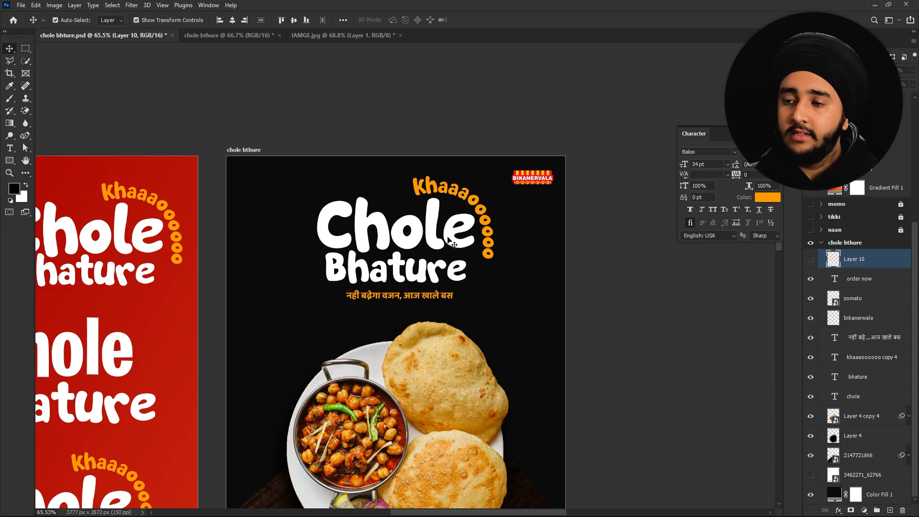
scroll(450, 242, up, 1)
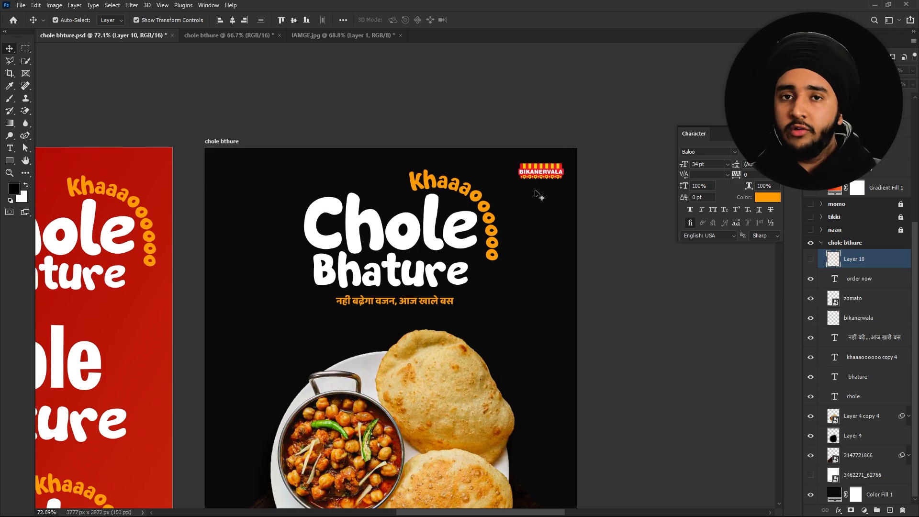
scroll(535, 190, down, 2)
scroll(535, 190, down, 2)
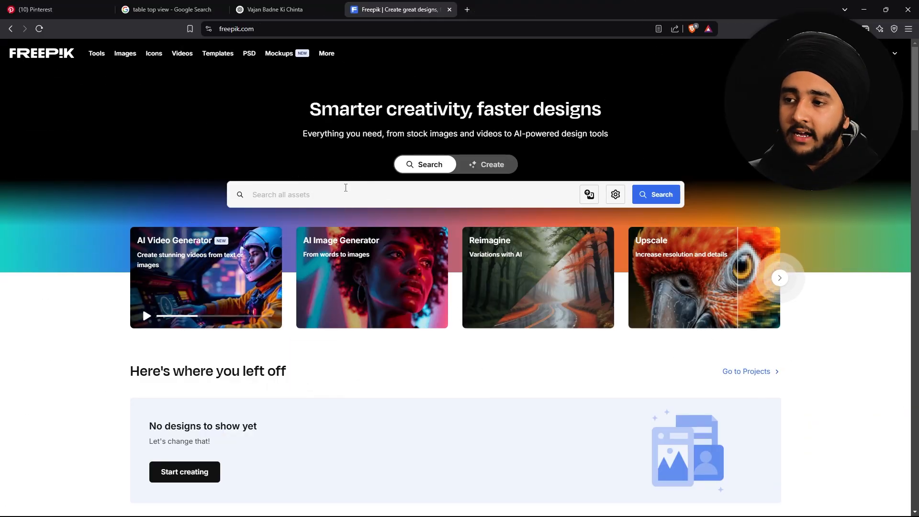
- Search Freepik for 'line bg' and start downloading the gray-and-white vertical lines vector
click(346, 187)
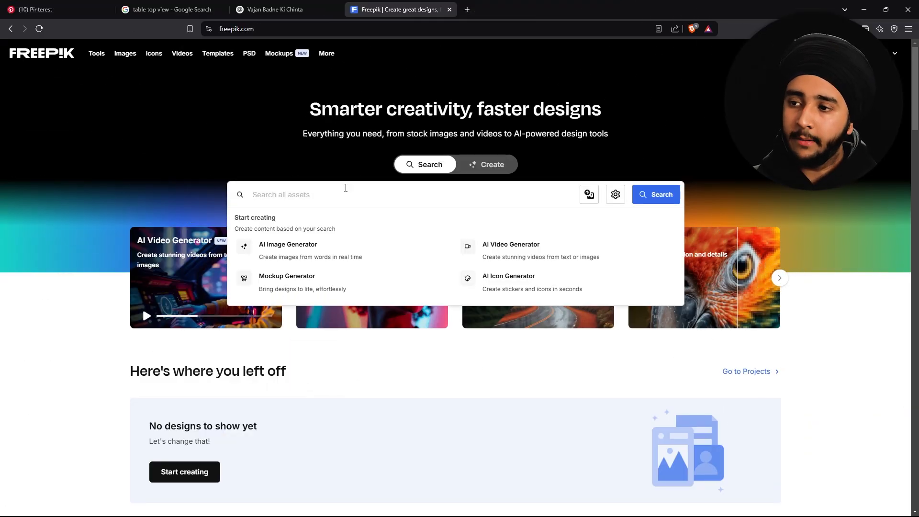
text(line bg)
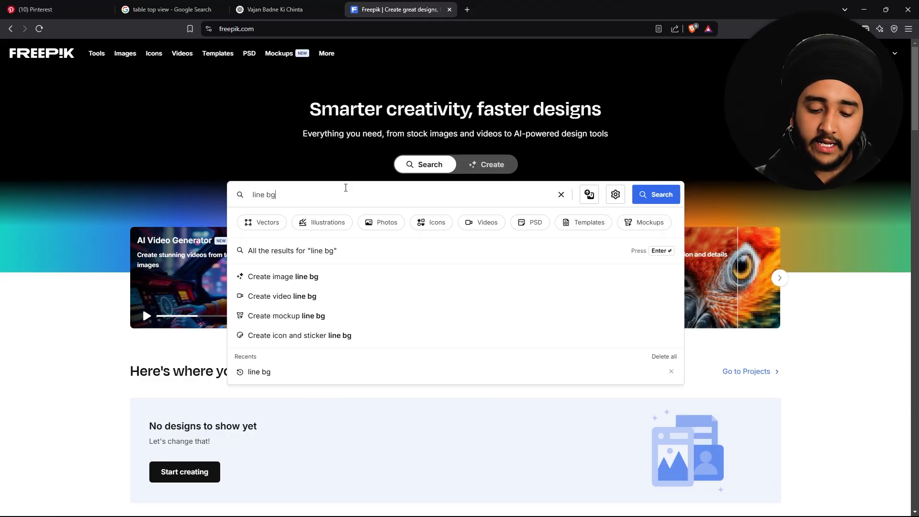
key(Return)
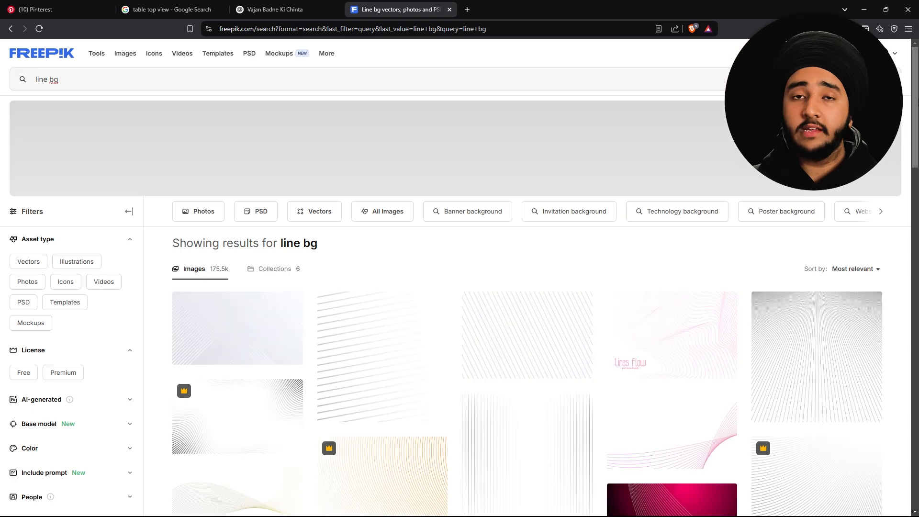
scroll(460, 287, down, 2)
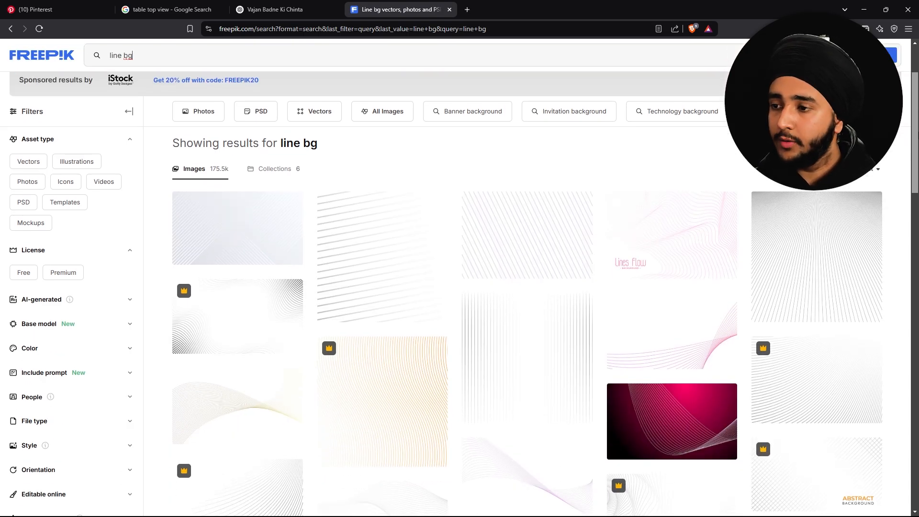
scroll(505, 201, down, 1)
click(554, 291)
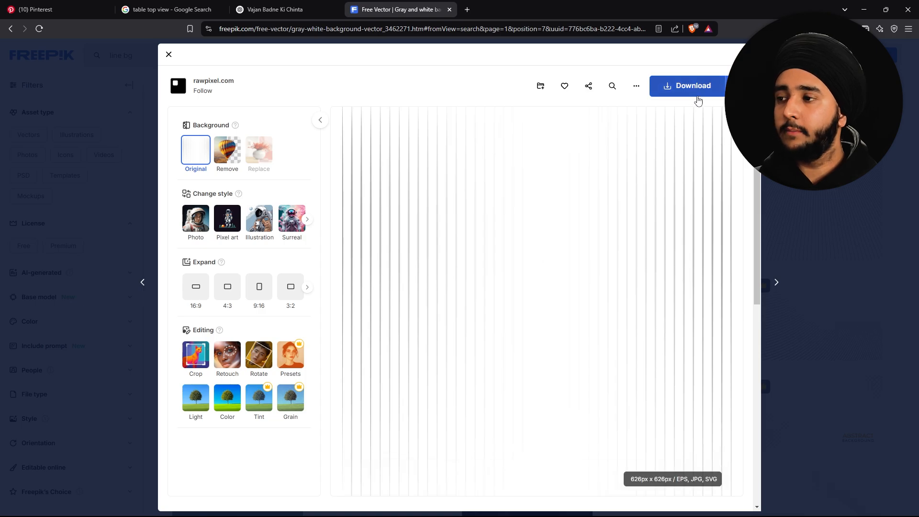
click(698, 98)
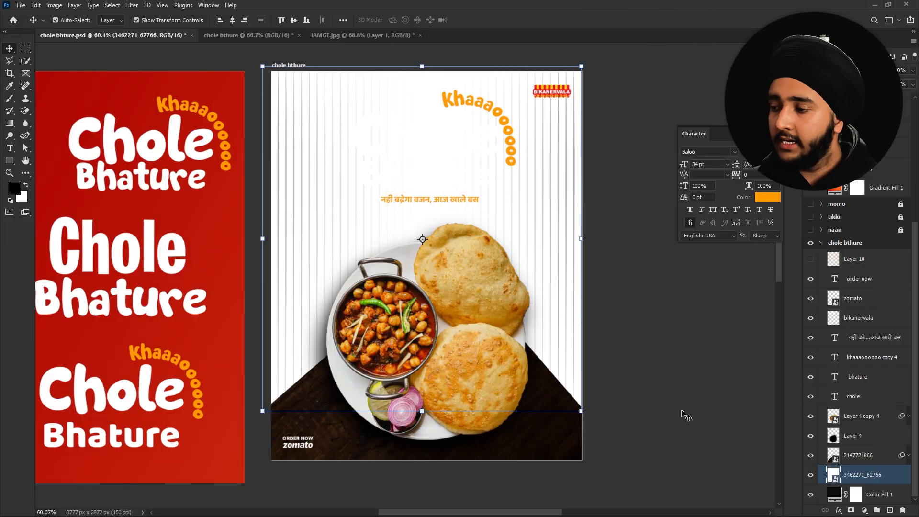
- Give the 3462271_62766 stripe layer a blending mode so stripes subtly texture the dark background
click(834, 70)
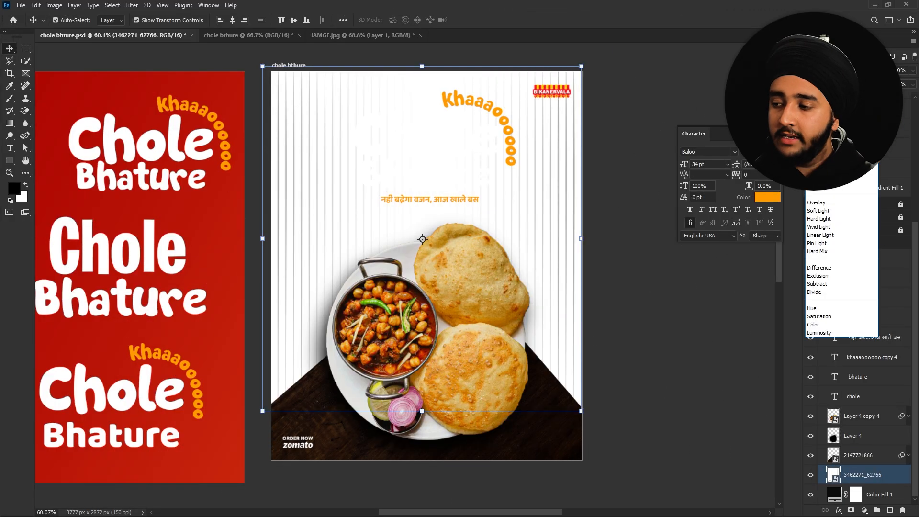
click(711, 122)
click(696, 95)
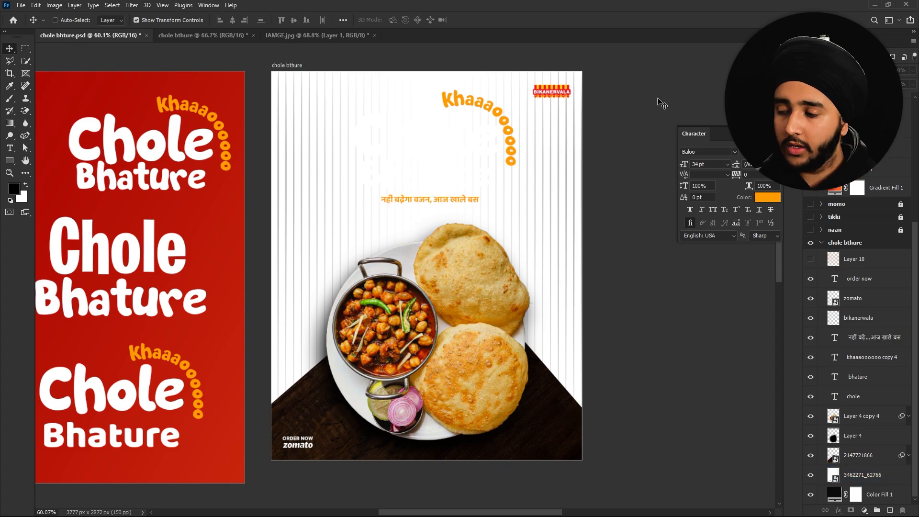
key(ctrl+z)
click(864, 475)
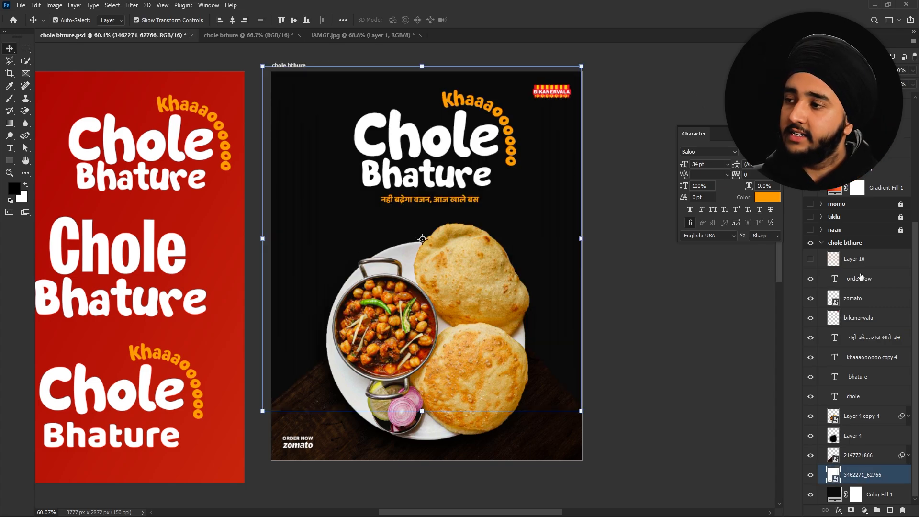
click(835, 70)
click(834, 112)
click(644, 91)
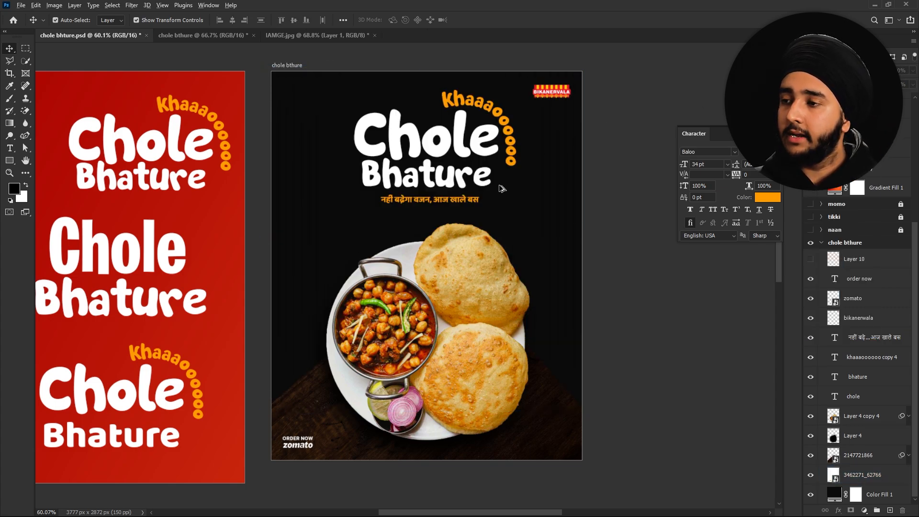
- Add a new empty Layer 15 above the 'order now' text layer
scroll(501, 187, up, 5)
scroll(177, 237, up, 3)
scroll(177, 237, down, 6)
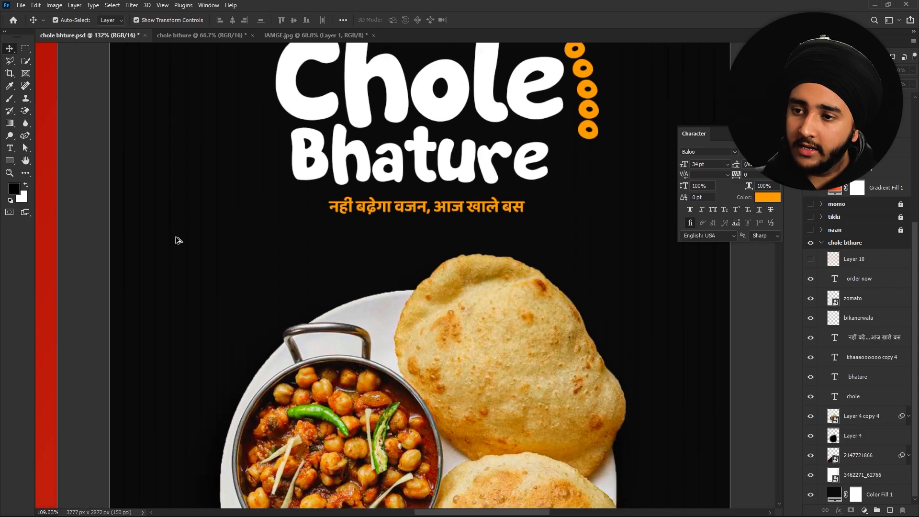
scroll(286, 263, down, 2)
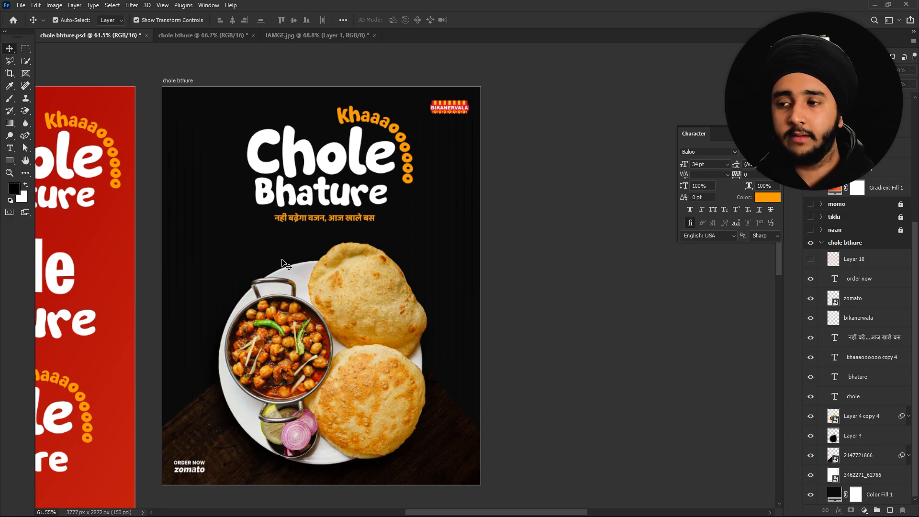
drag(287, 239, 334, 243)
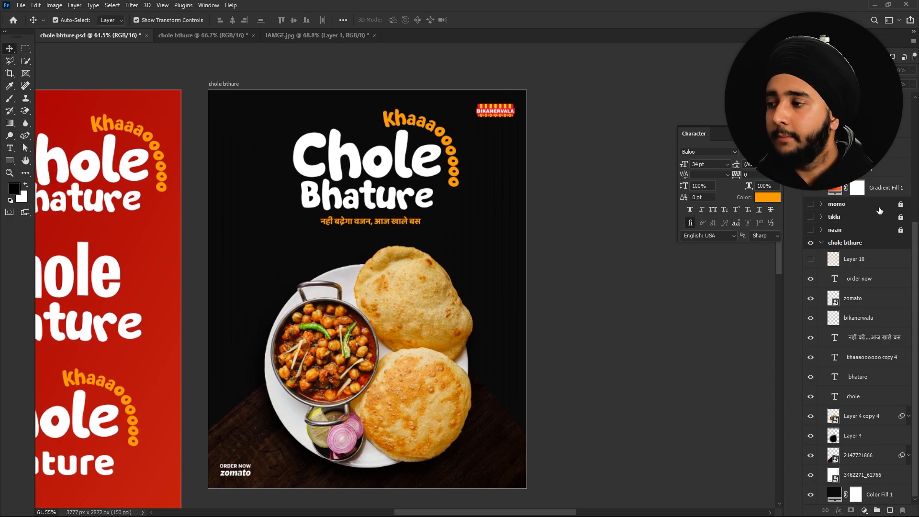
click(856, 285)
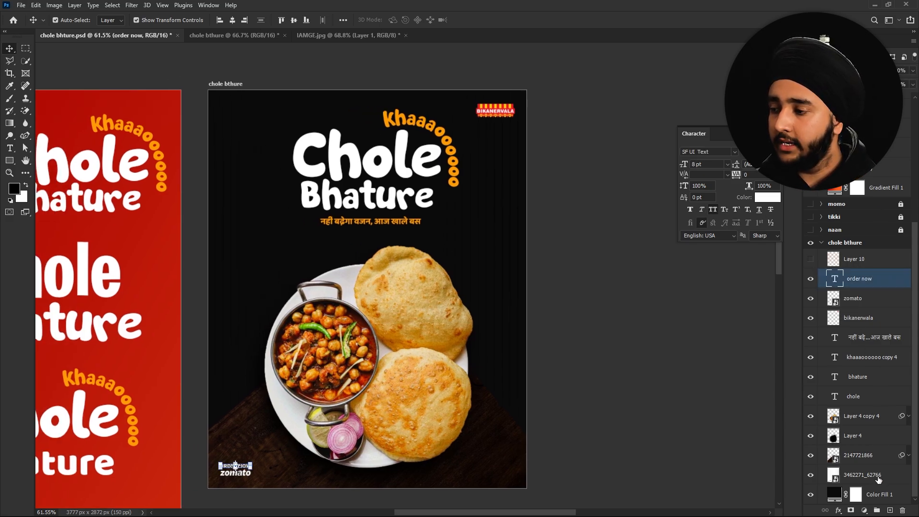
click(888, 511)
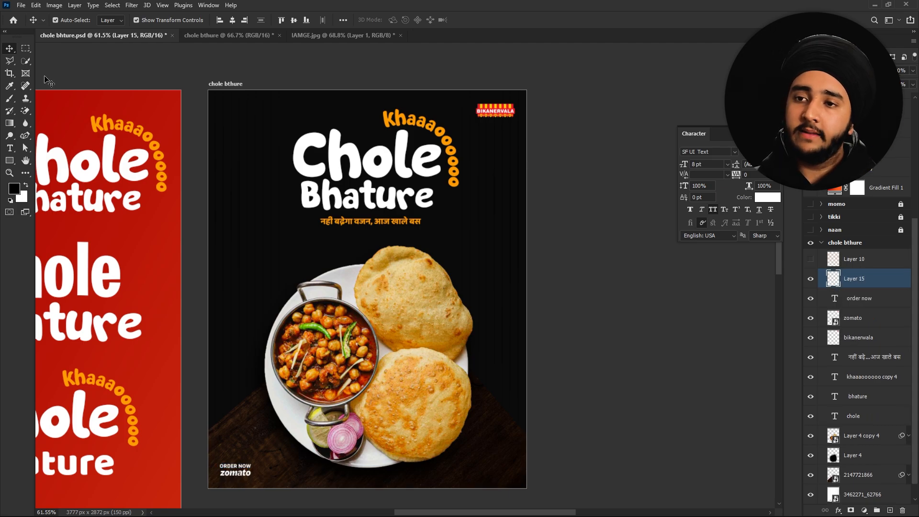
- Set the brush colour to the orange sampled from the Khaaaooo text
click(9, 100)
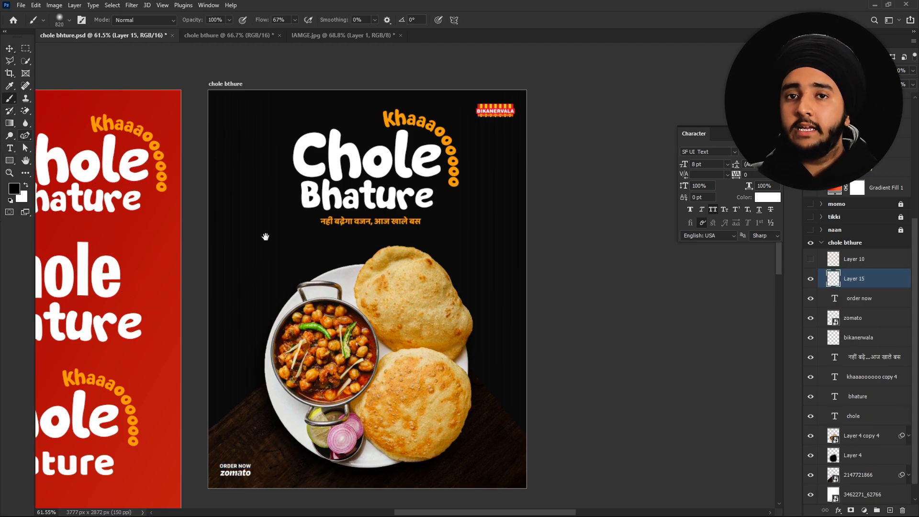
drag(266, 236, 310, 231)
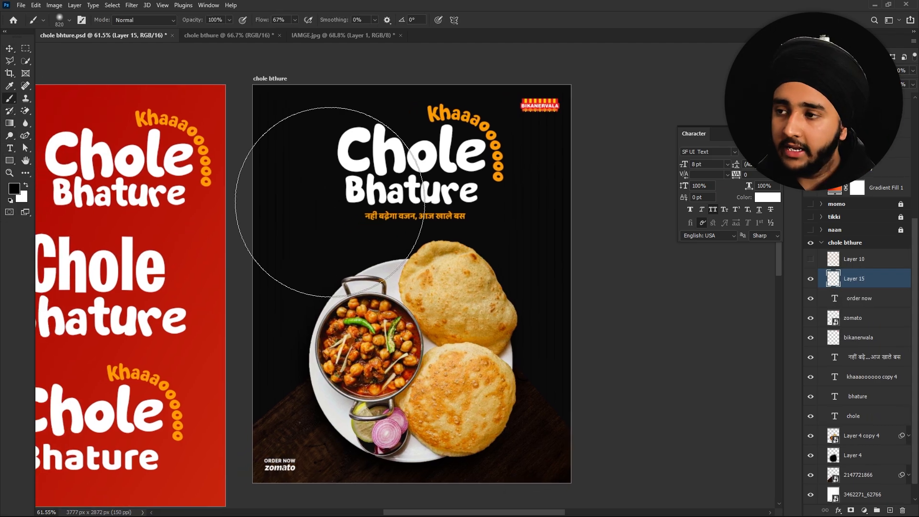
key(i)
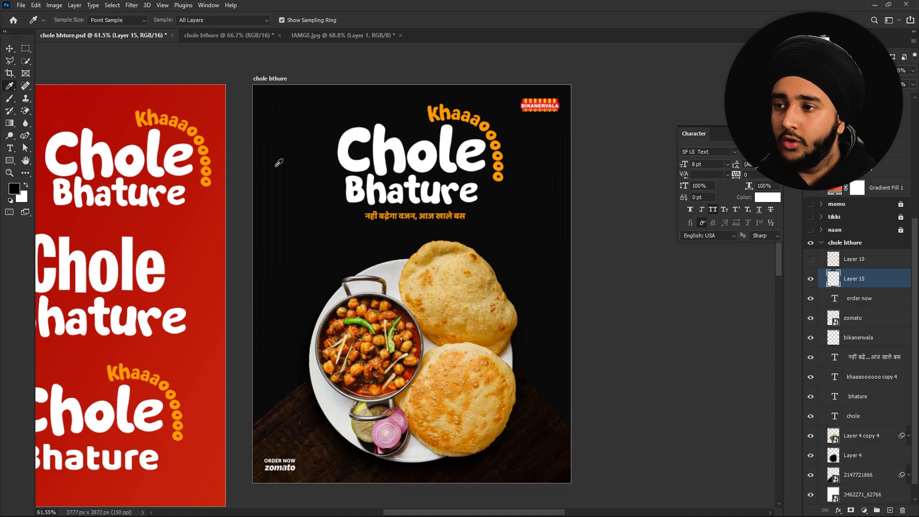
click(445, 105)
key(b)
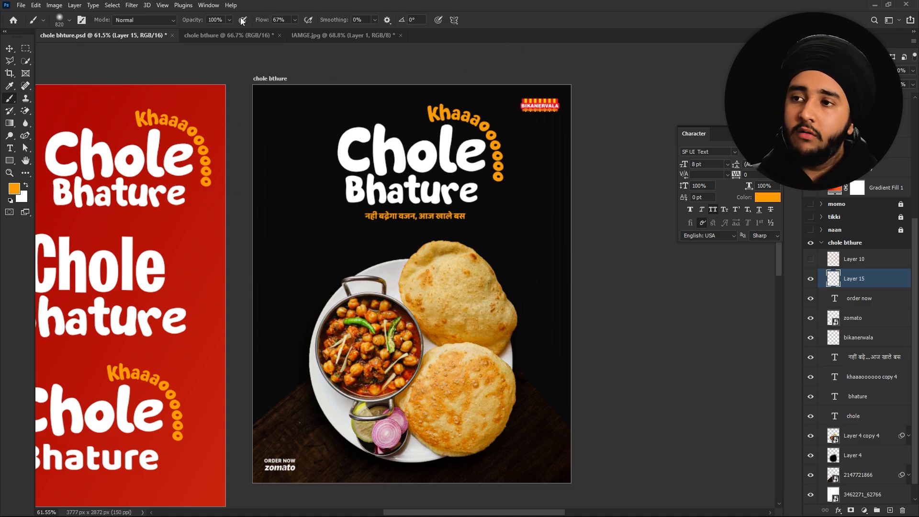
- Paint a soft glow with 31% flow and a ~1704 px brush, then set layer opacity to 78%
drag(260, 20, 242, 21)
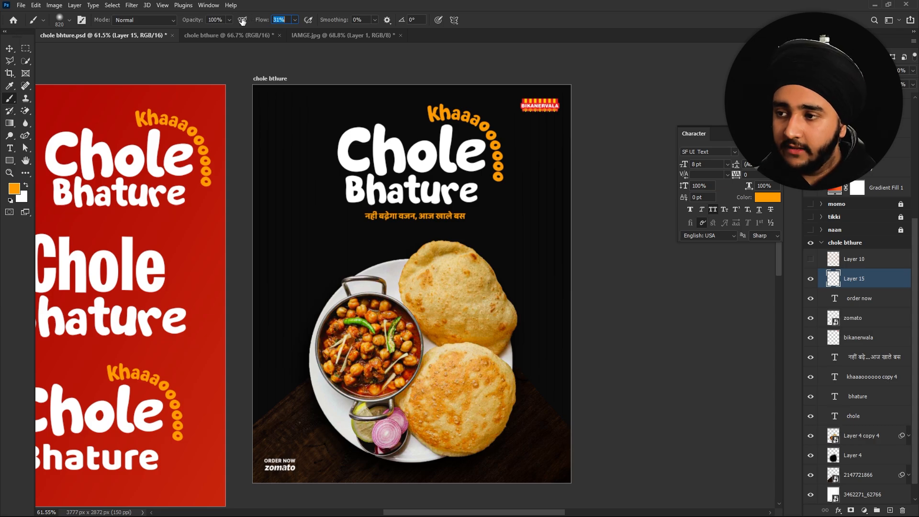
mouse_move(419, 220)
mouse_down()
mouse_move(480, 237)
mouse_move(558, 237)
mouse_up()
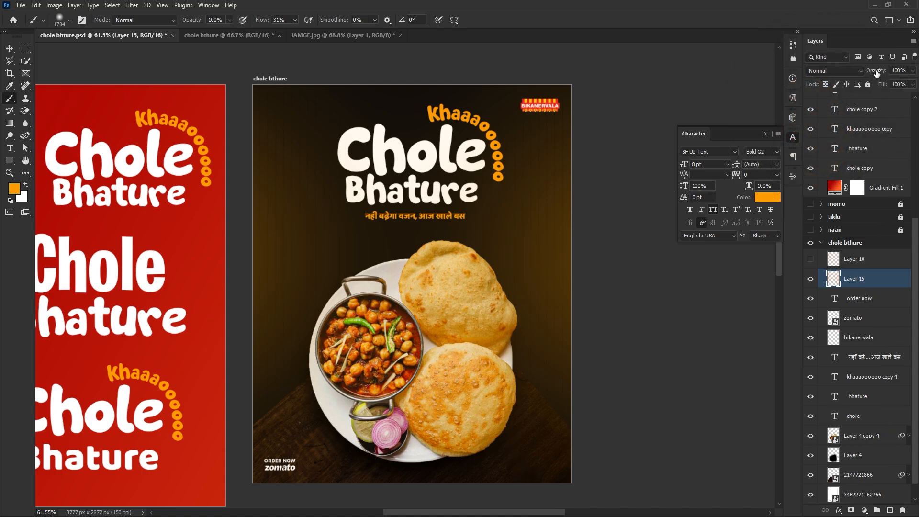
drag(866, 71, 865, 71)
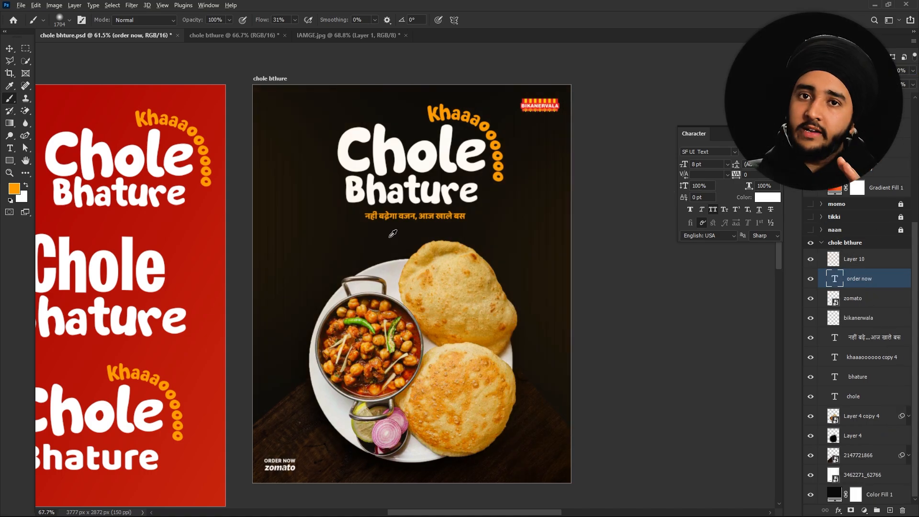
scroll(389, 237, up, 3)
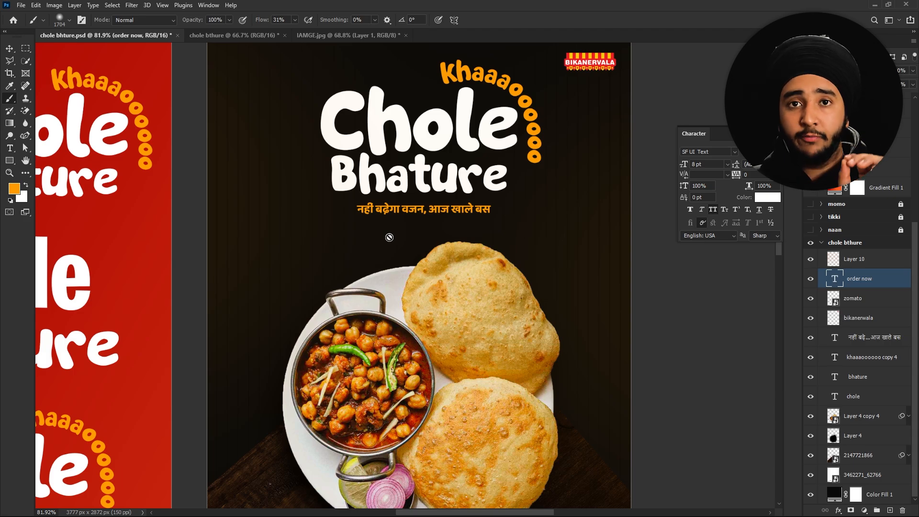
- Zoom out to show the Chole Bhature, Naan Dal Makhani, Aloo Tikki and Momos posters together
scroll(390, 237, down, 3)
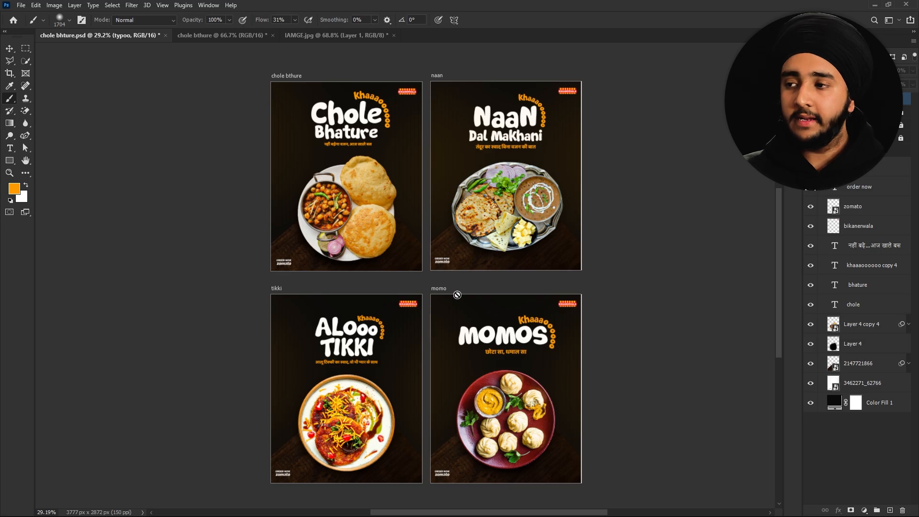
- Zoom in on the Naan Dal Makhani artboard, then switch to the ChatGPT tagline chat
scroll(516, 101, up, 5)
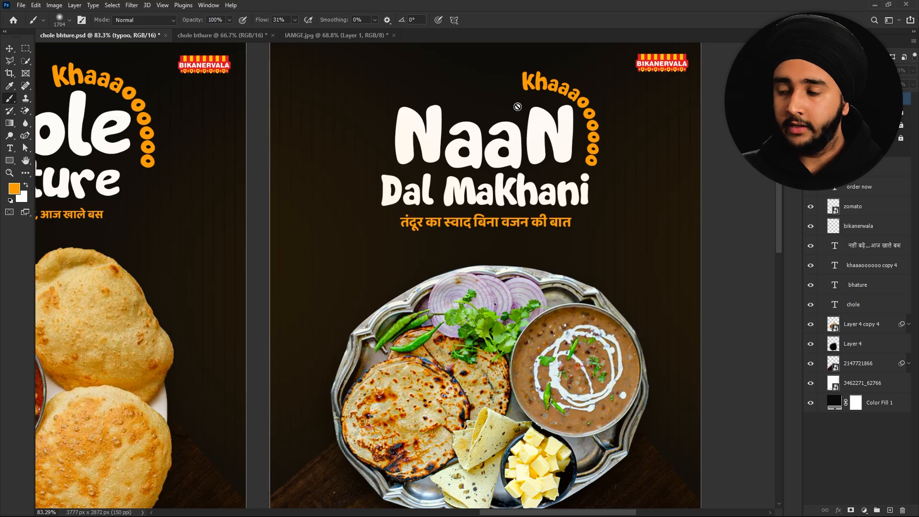
key(alt+Tab)
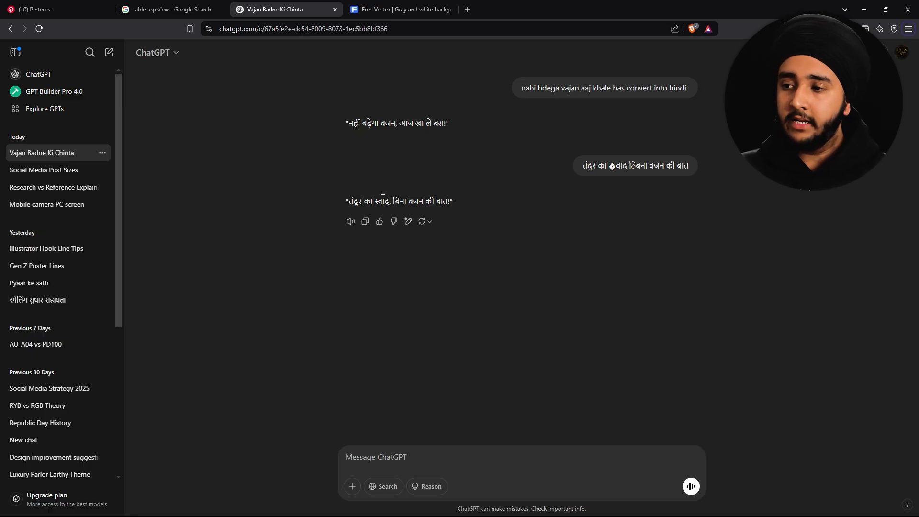
- Paste the Hindi tagline from ChatGPT as a new text line on the Naan poster and save
key(alt+Tab)
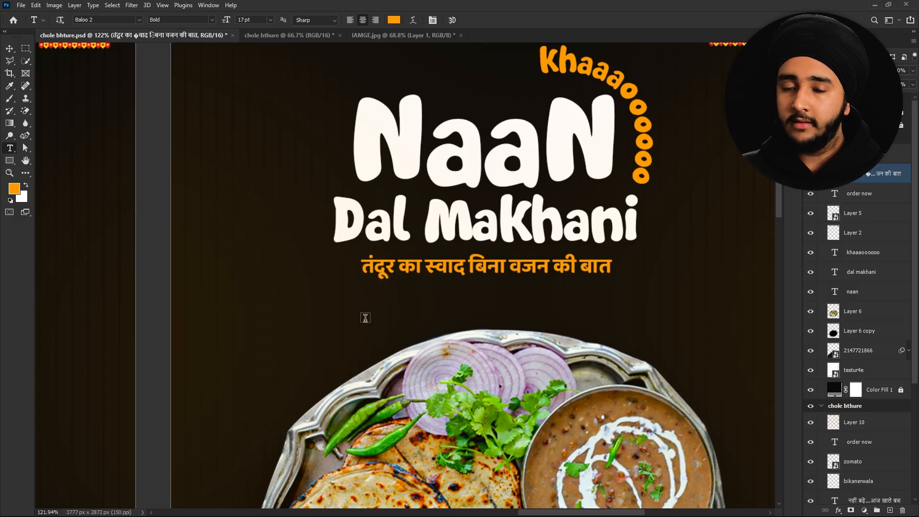
click(366, 318)
text("तंदूर का स्वाद, बिना वजन की बात!")
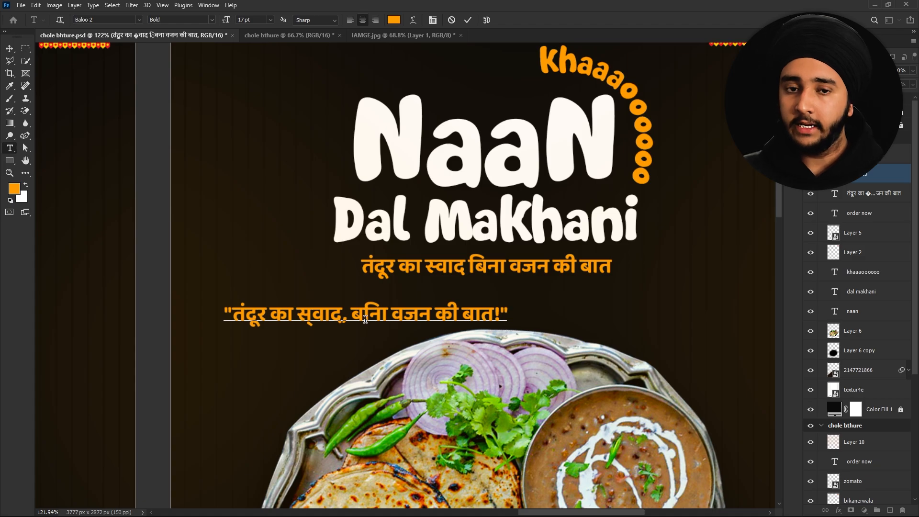
key(ctrl+Return)
key(v)
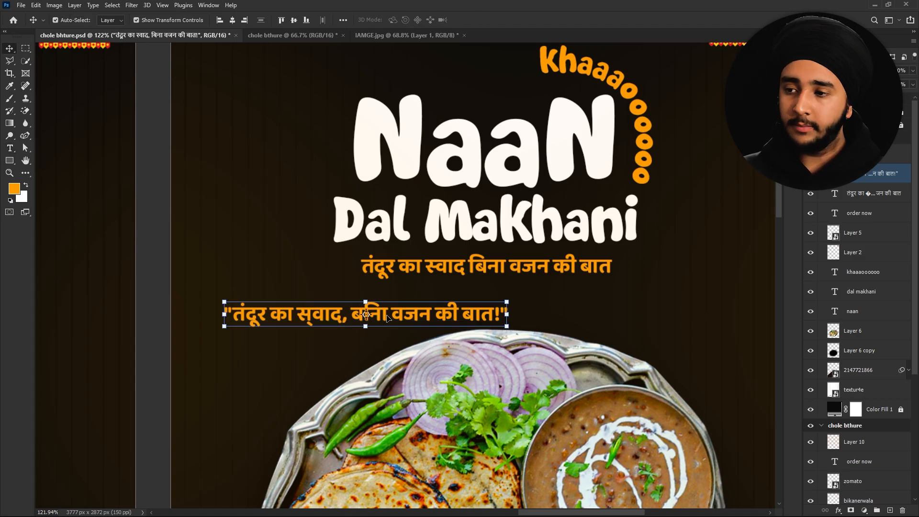
key(ctrl+s)
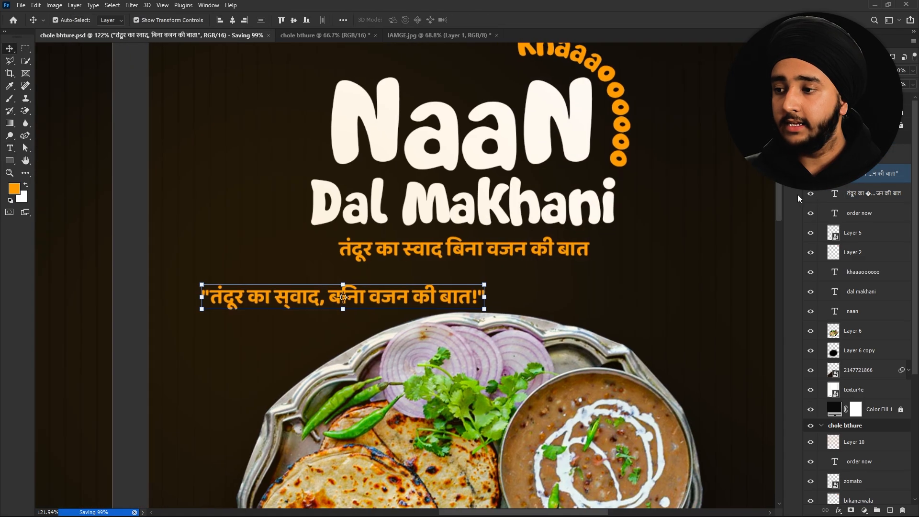
- Move the pasted line beneath the existing tagline and begin editing its स character
key(ctrl+t)
drag(411, 293, 530, 282)
key(Return)
click(470, 263)
scroll(469, 263, up, 5)
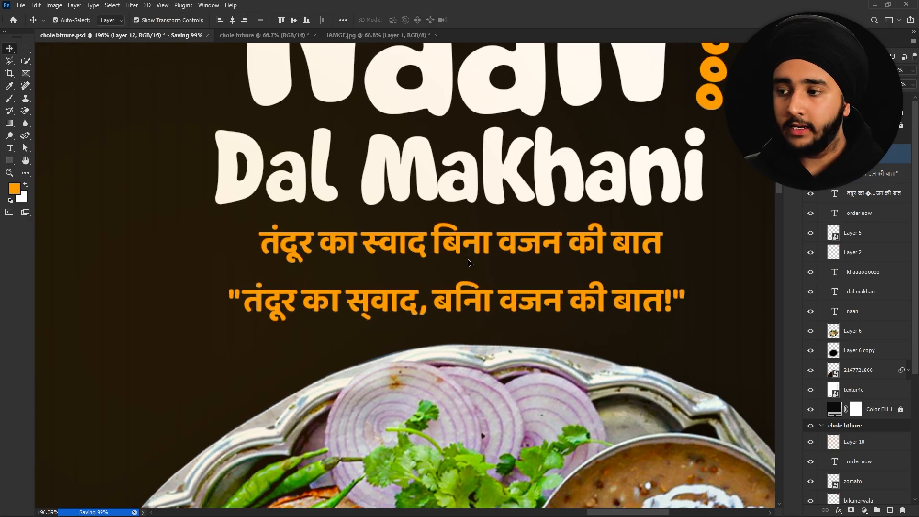
scroll(409, 301, up, 3)
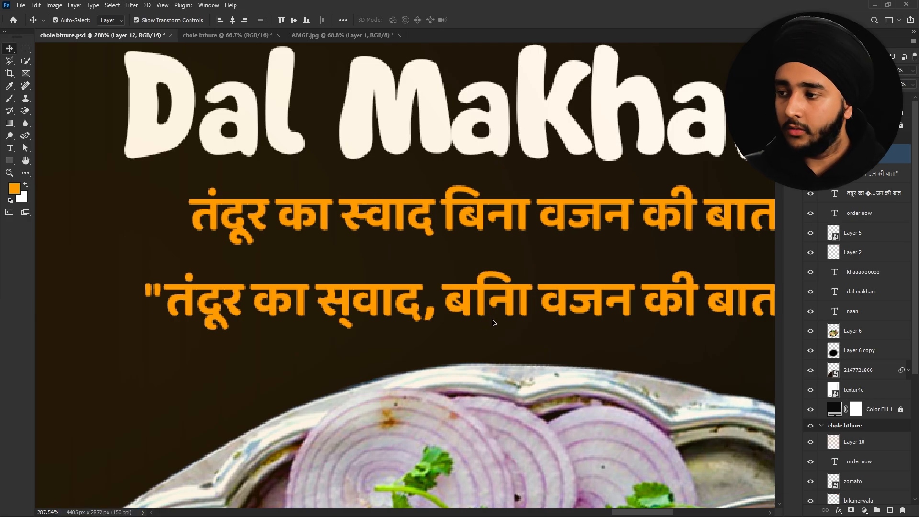
drag(493, 322, 467, 285)
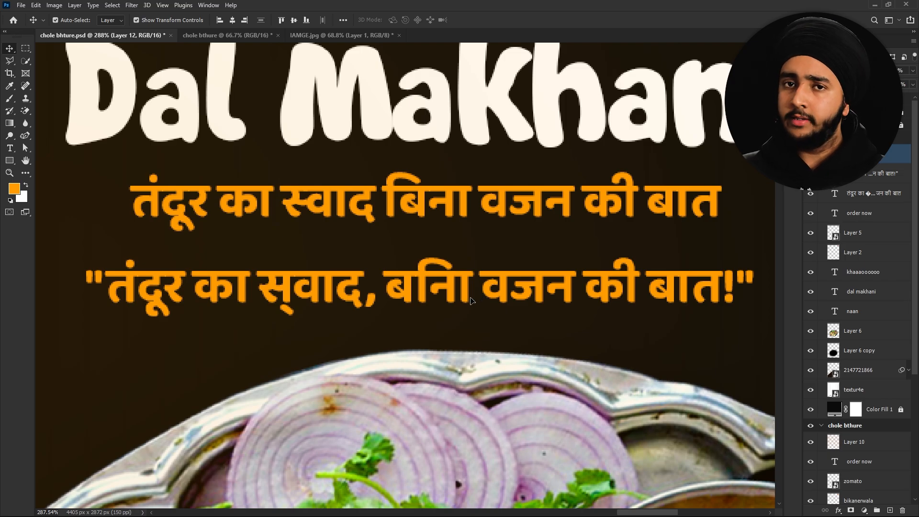
double_click(273, 289)
click(208, 5)
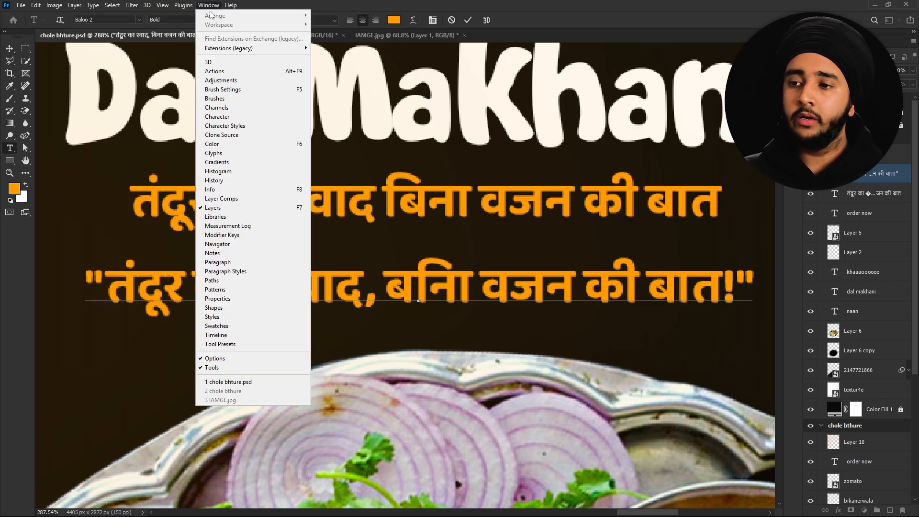
- Replace the broken half-sa in स्वाद with the correct conjunct from the Glyphs panel
click(217, 154)
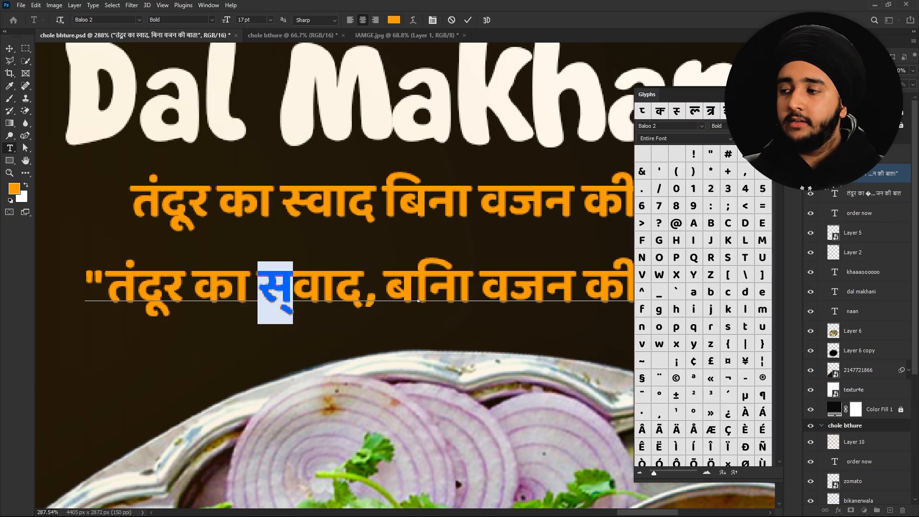
drag(780, 165, 785, 216)
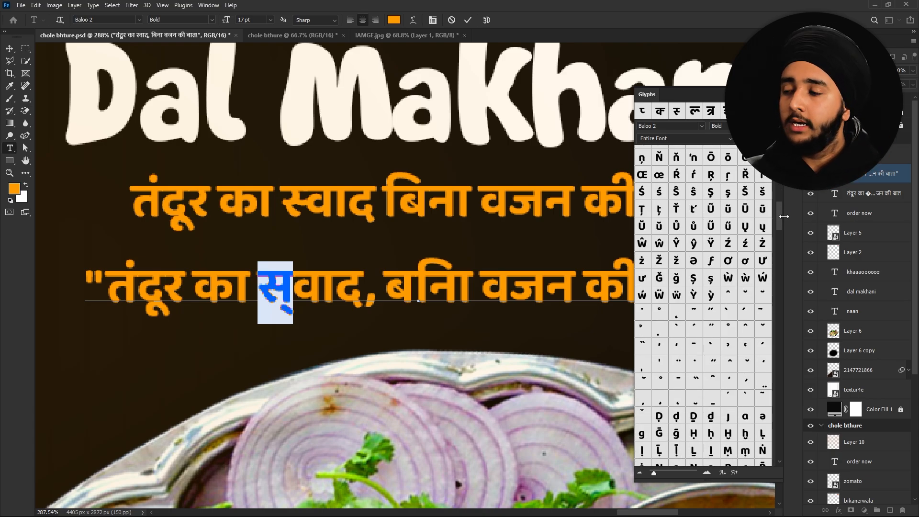
scroll(690, 206, up, 1)
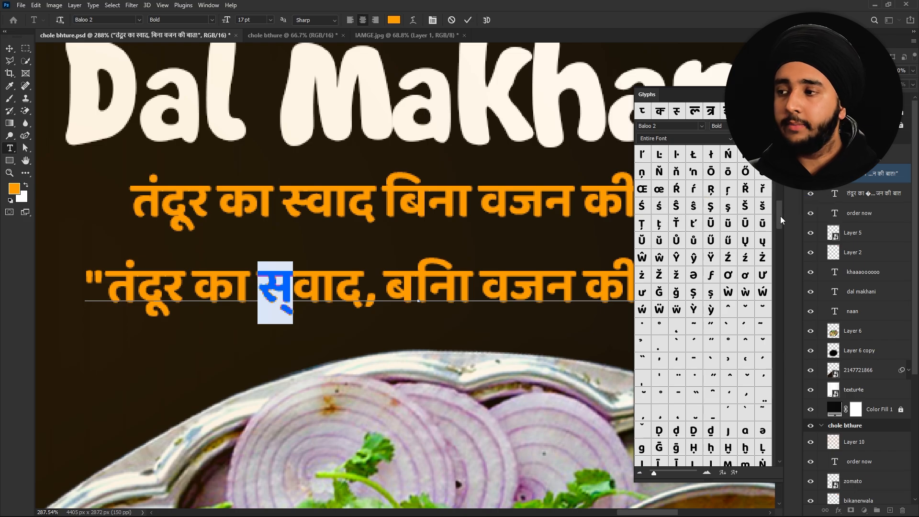
drag(781, 217, 780, 309)
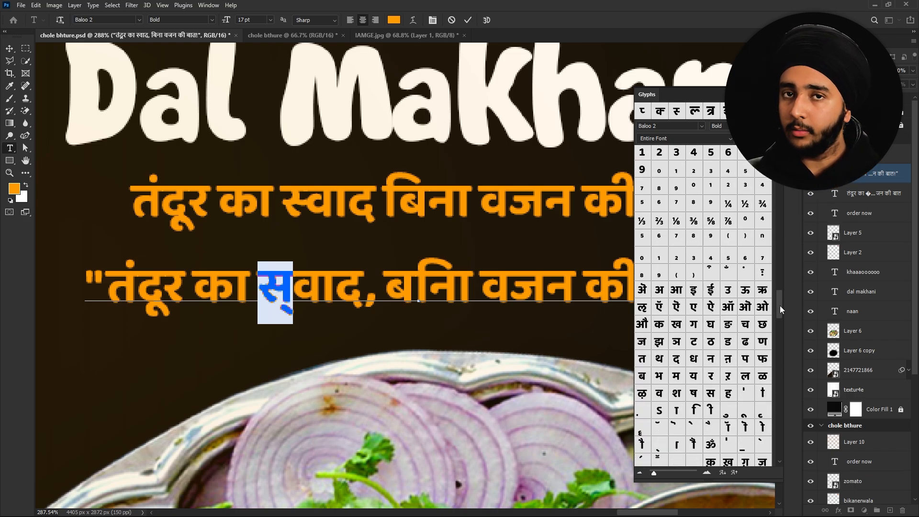
scroll(780, 310, down, 10)
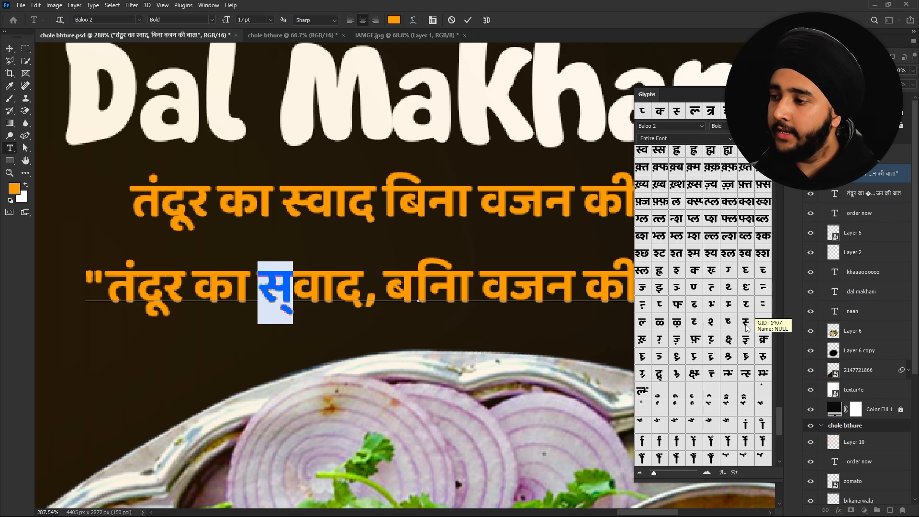
double_click(746, 322)
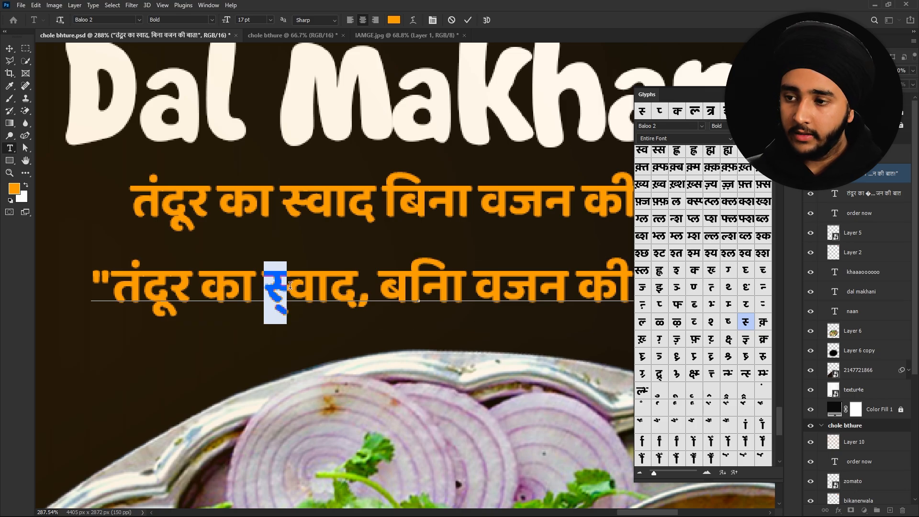
key(ctrl+Return)
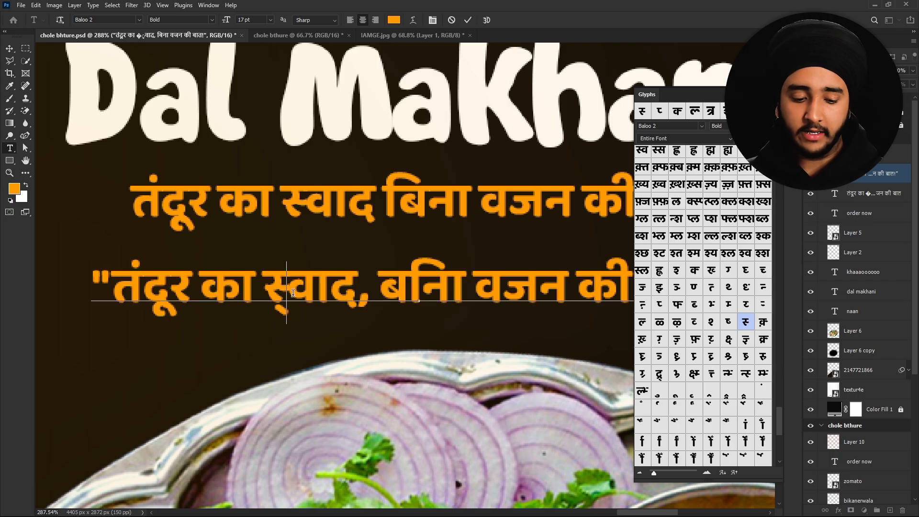
key(ctrl+Return)
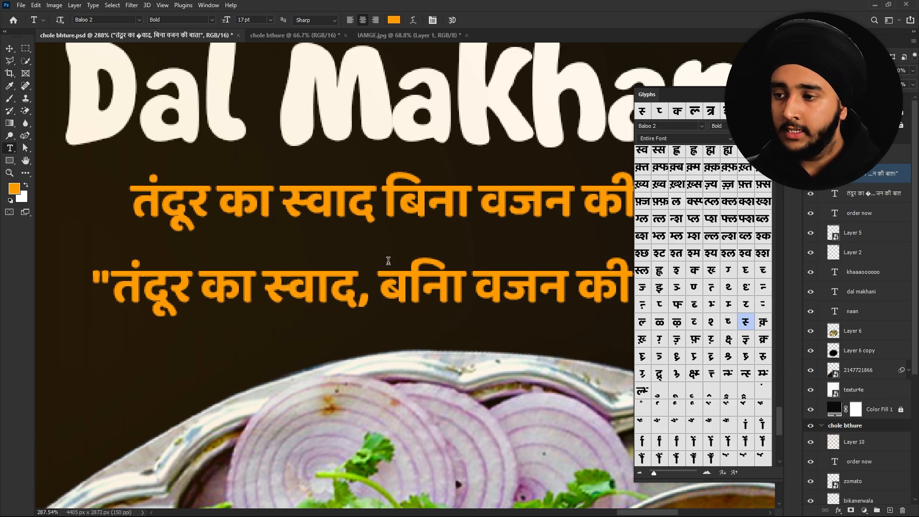
- Delete the misplaced ि vowel sign in बिना
click(413, 277)
drag(413, 277, 409, 278)
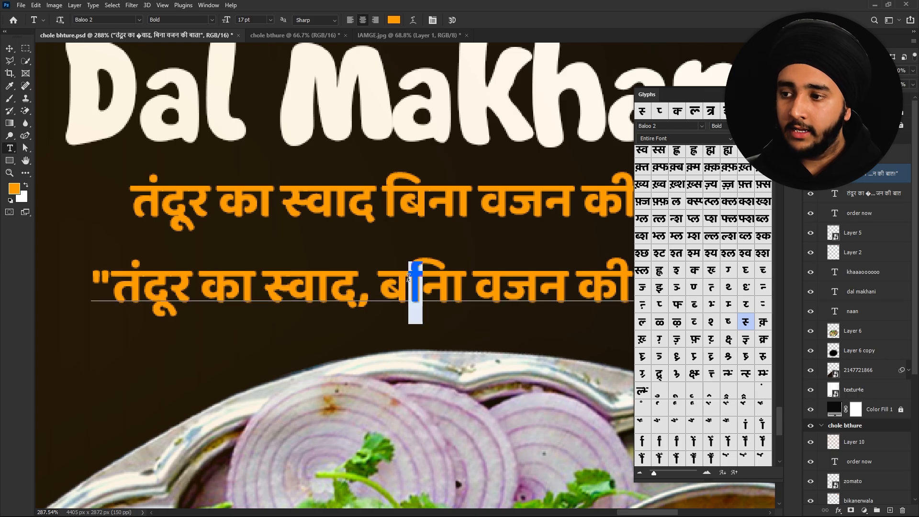
key(BackSpace)
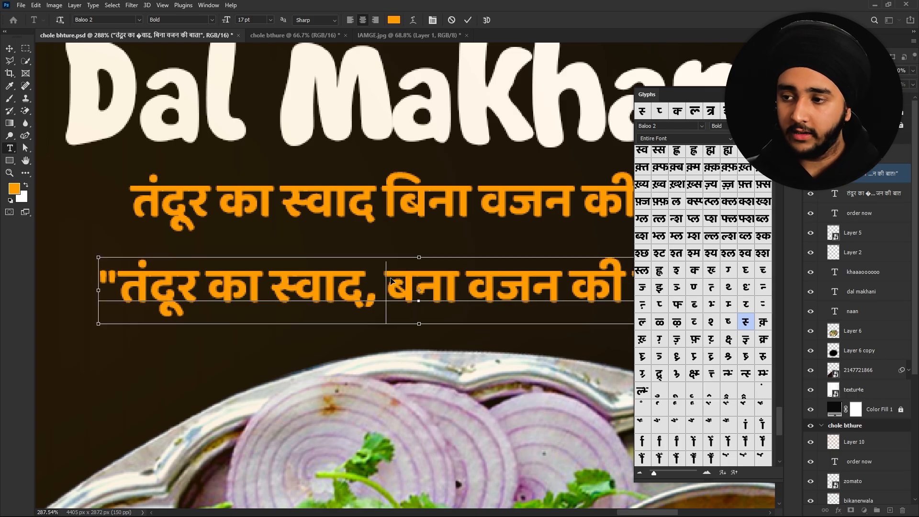
- Retype the ि vowel sign in बिना and zoom out to review the Naan Dal Makhani poster
text(ि)
scroll(390, 277, down, 3)
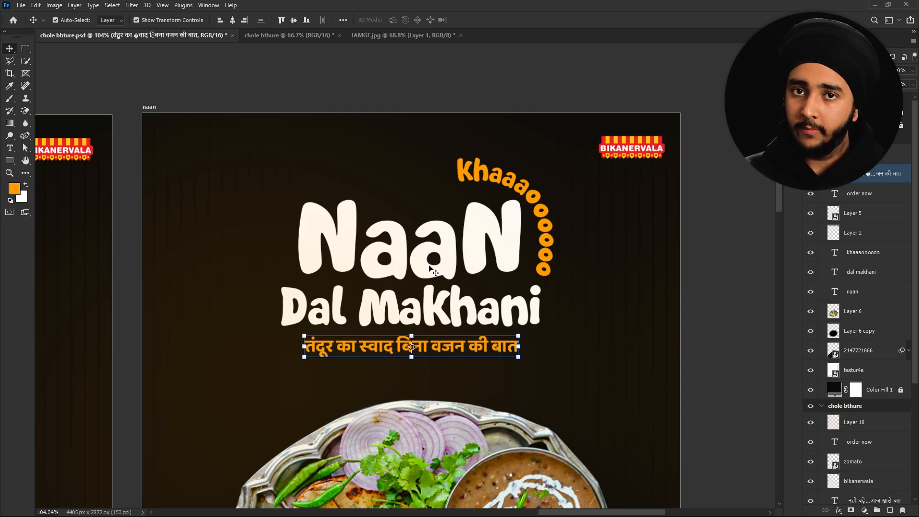
scroll(378, 267, down, 2)
scroll(394, 259, down, 1)
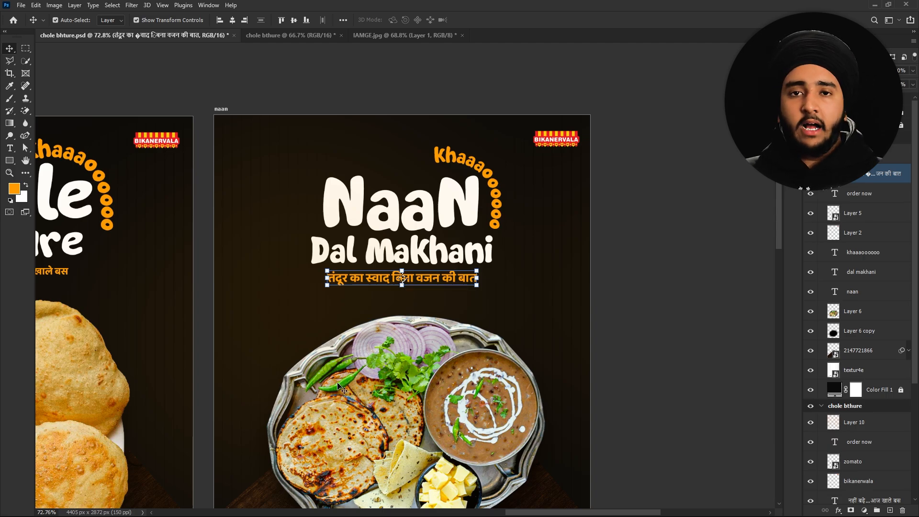
scroll(421, 172, up, 2)
scroll(421, 172, up, 1)
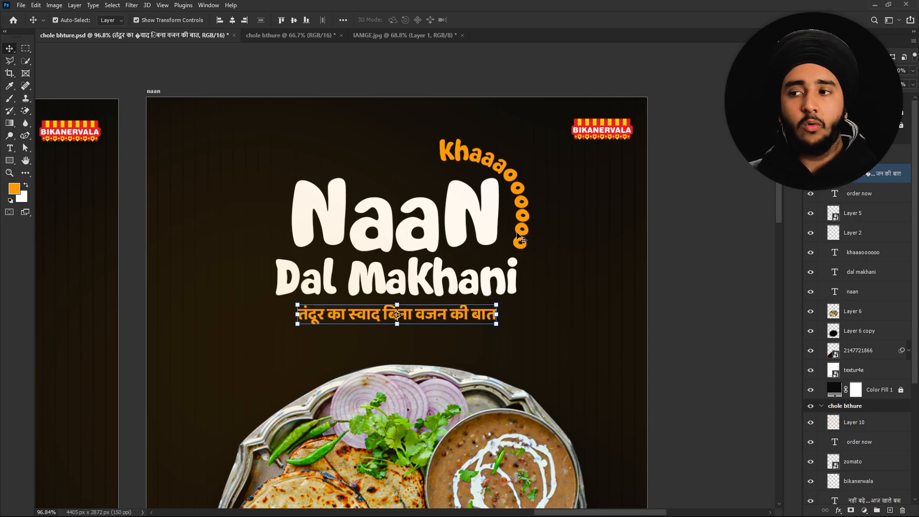
click(362, 347)
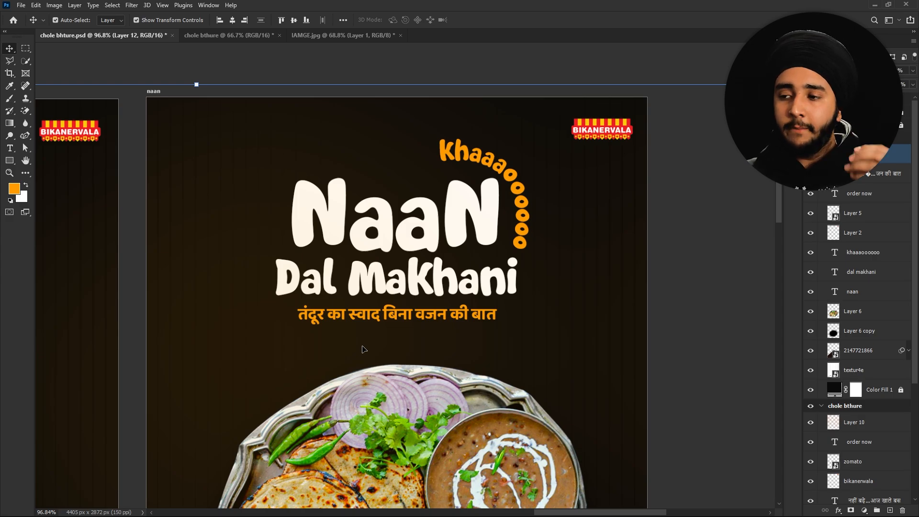
- Pan over to the Aloo Tikki and Momos posters
scroll(362, 347, down, 5)
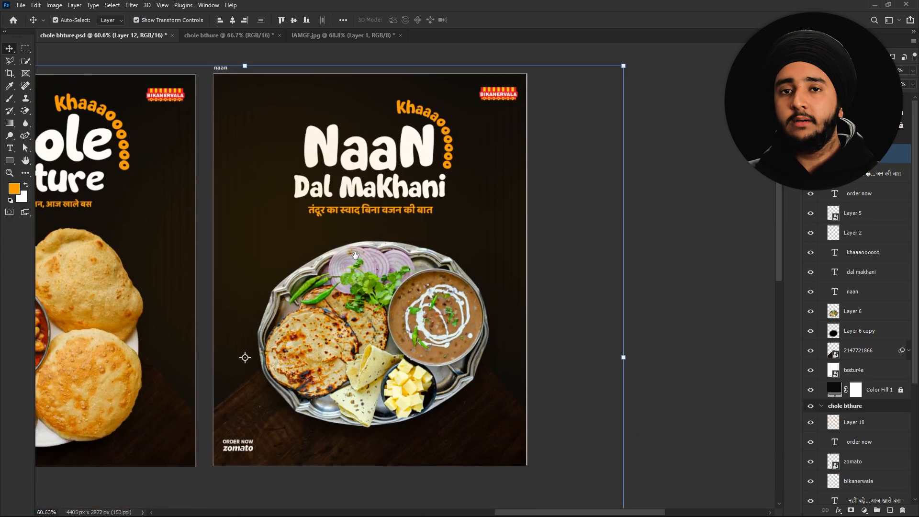
scroll(360, 161, down, 1)
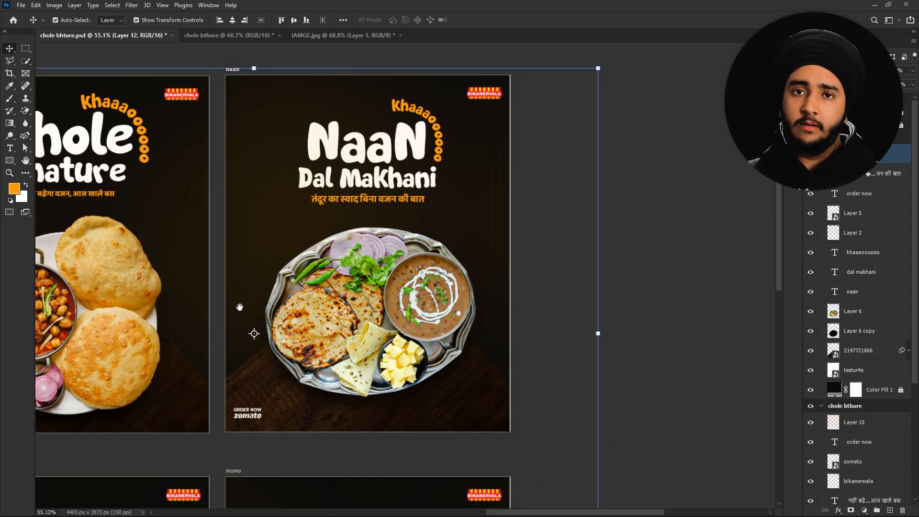
drag(210, 354, 457, 173)
drag(330, 357, 345, 193)
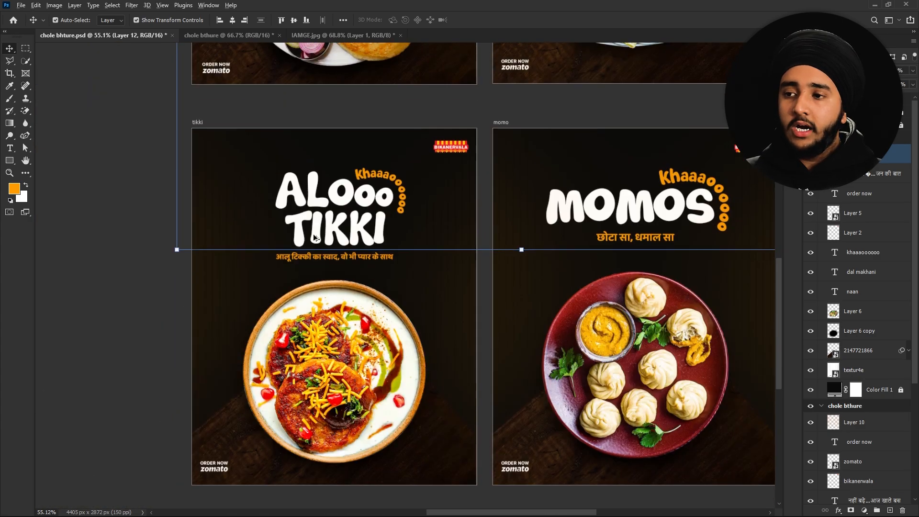
- Unlock the Aloo Tikki poster's layers after the locked-layer warning on the ALOOO title
scroll(315, 238, up, 5)
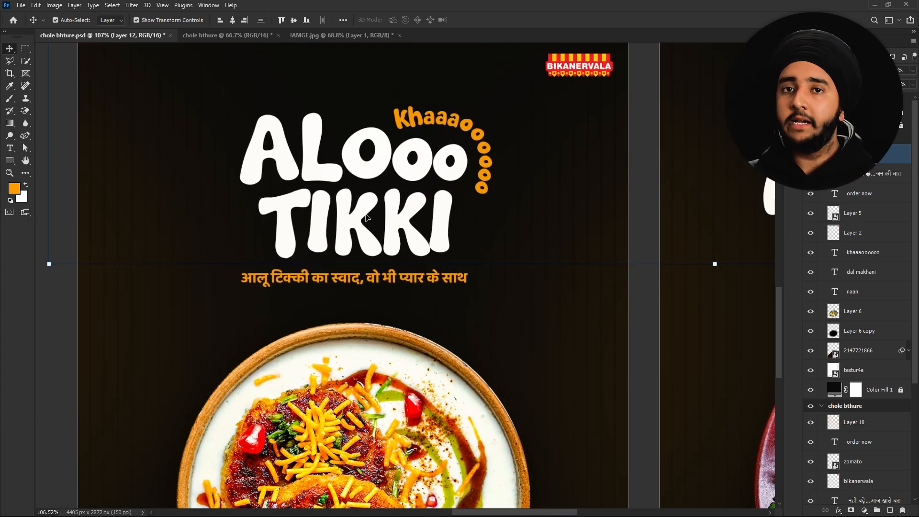
click(268, 178)
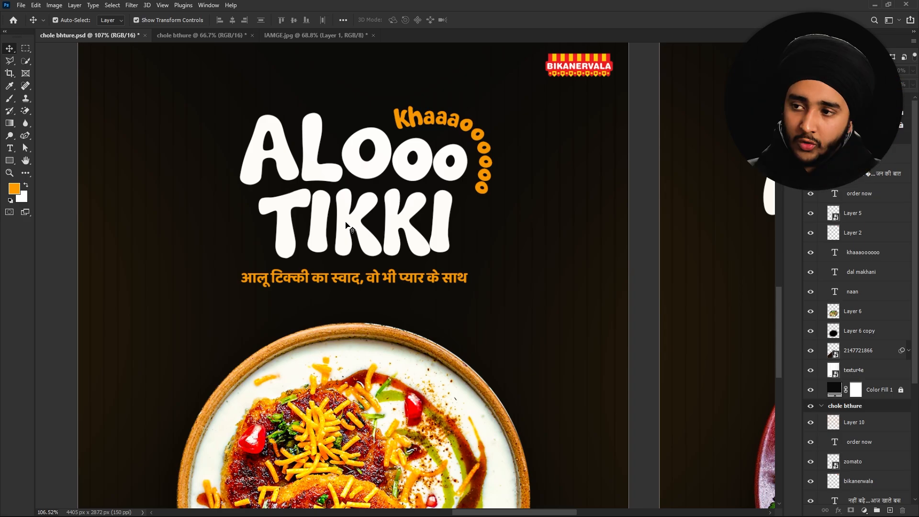
key(t)
click(345, 180)
click(446, 196)
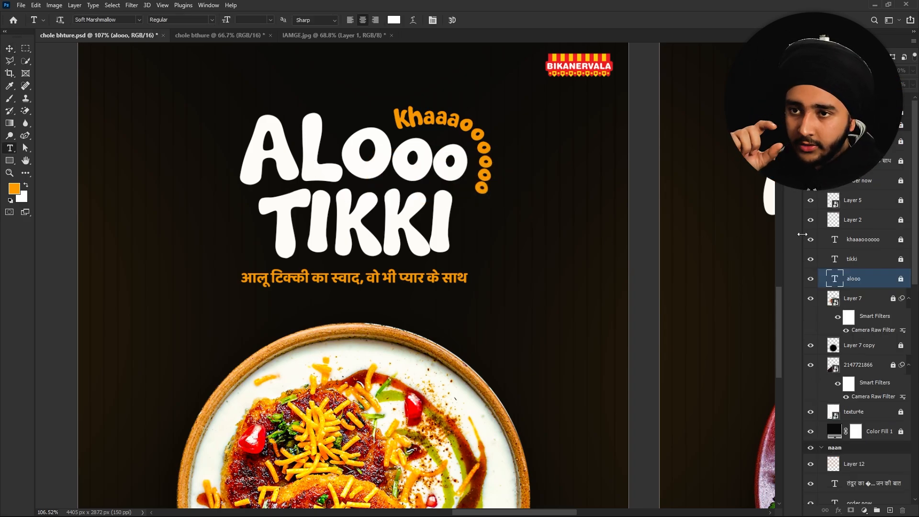
click(902, 127)
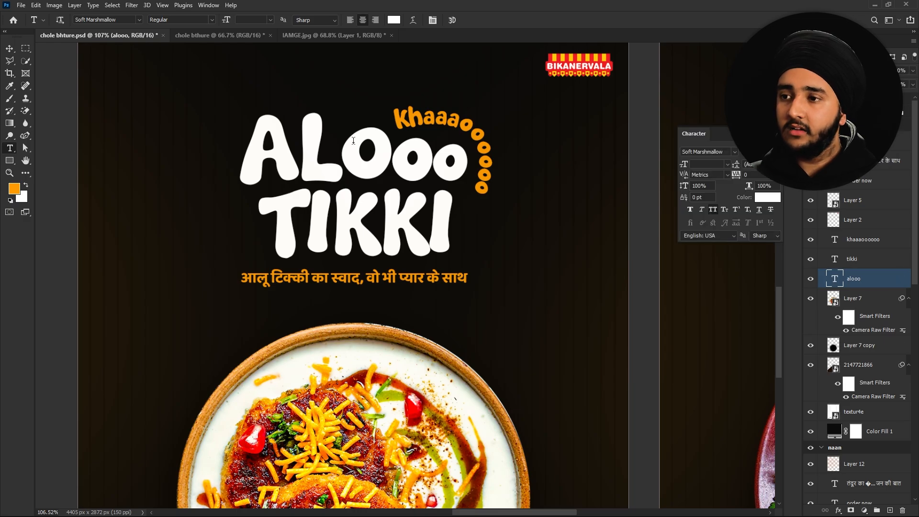
- Check the sizes of the first O and last o of ALOOO in the Character panel
drag(348, 143, 433, 161)
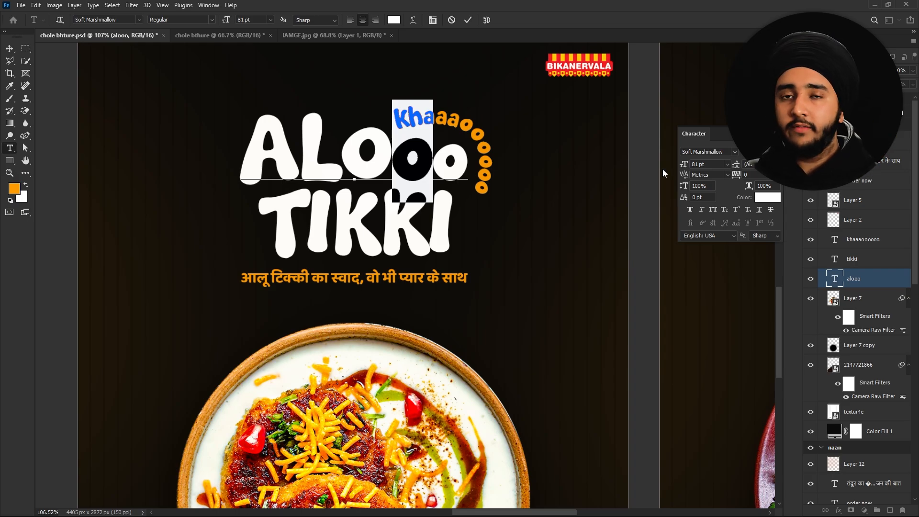
drag(471, 150, 444, 153)
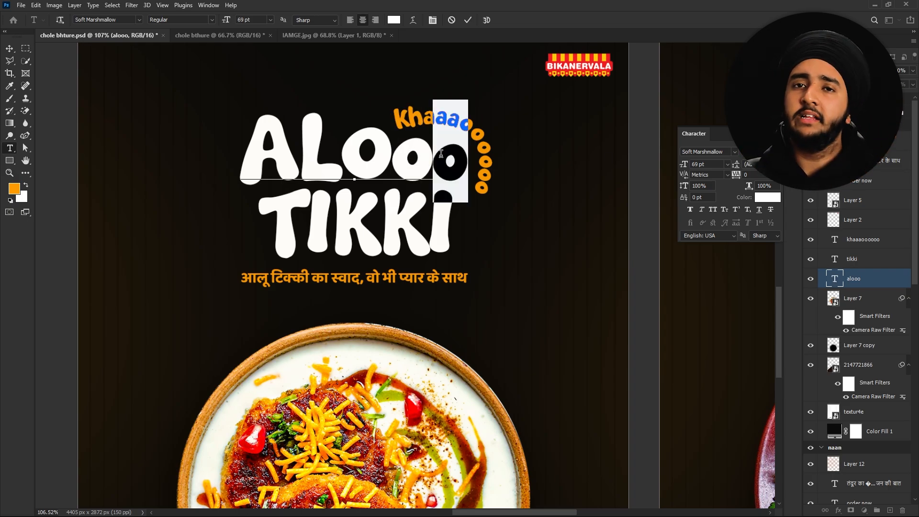
click(468, 19)
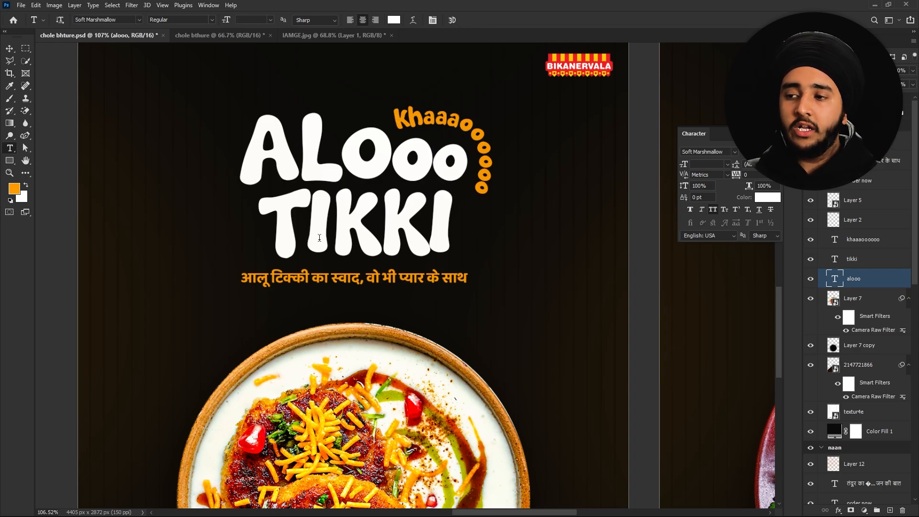
scroll(341, 191, down, 8)
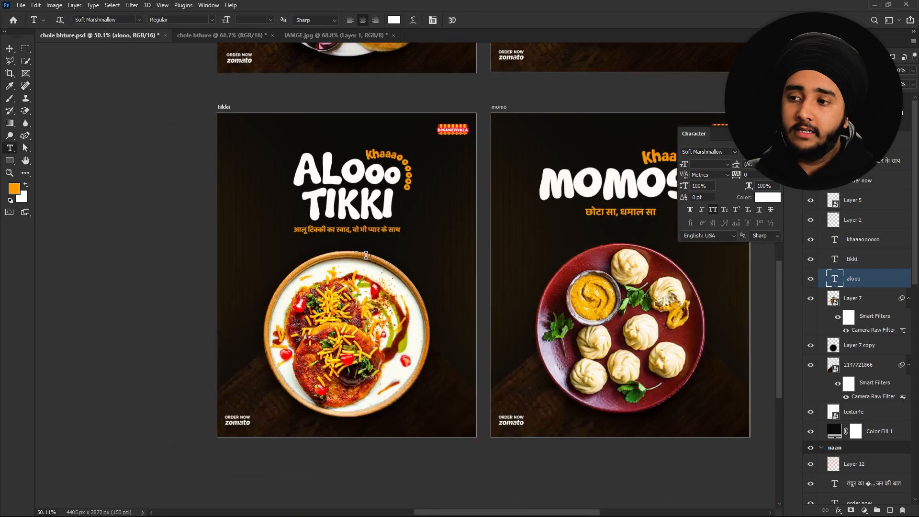
scroll(368, 257, up, 2)
scroll(368, 257, down, 4)
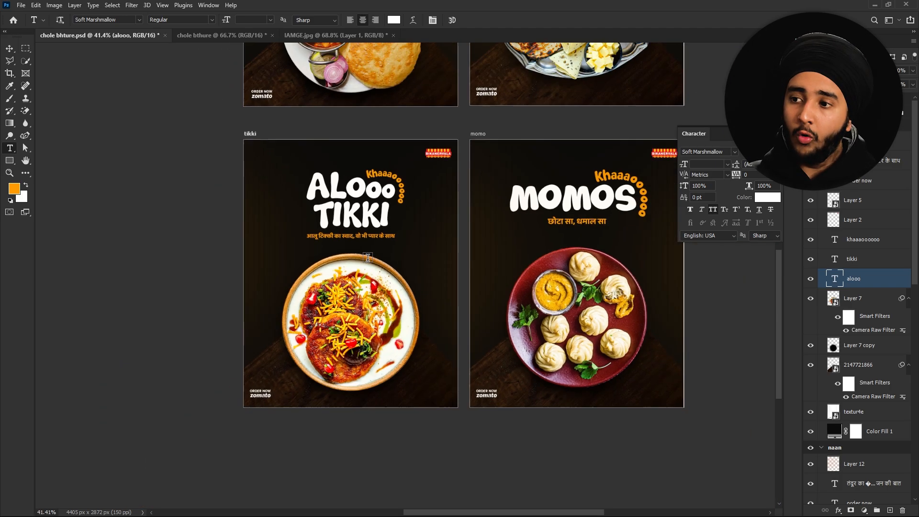
drag(456, 191, 207, 211)
scroll(208, 210, up, 5)
drag(348, 253, 318, 240)
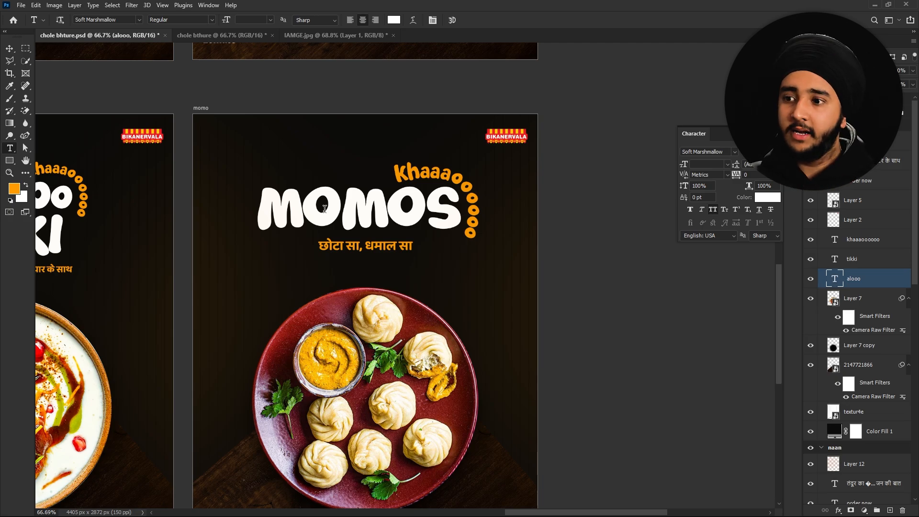
scroll(331, 365, up, 3)
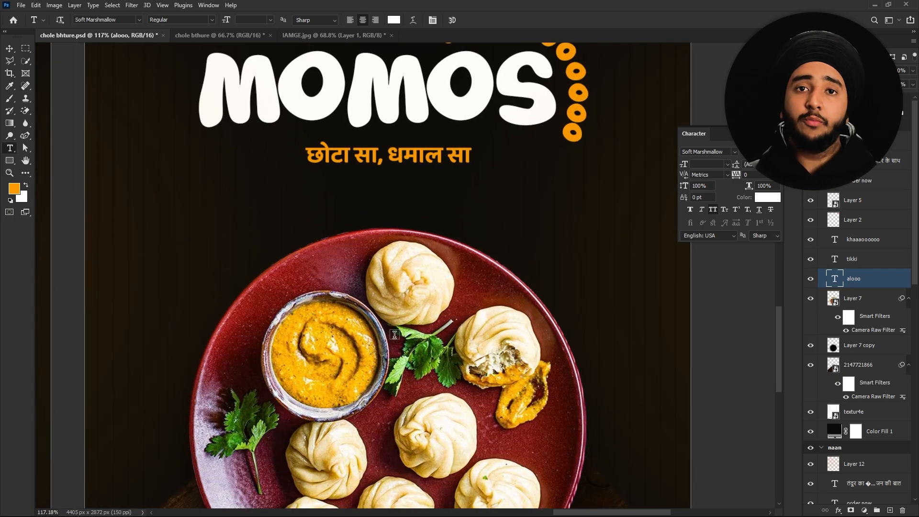
scroll(383, 297, down, 2)
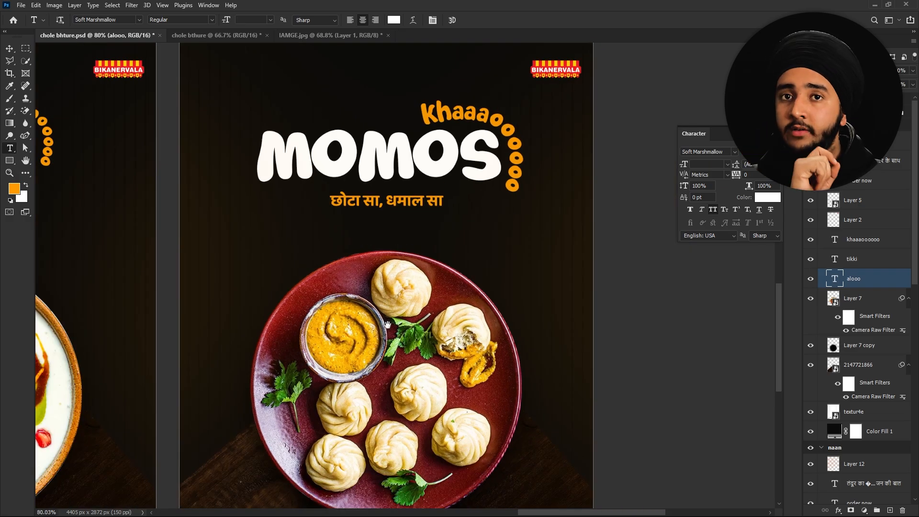
scroll(388, 325, down, 1)
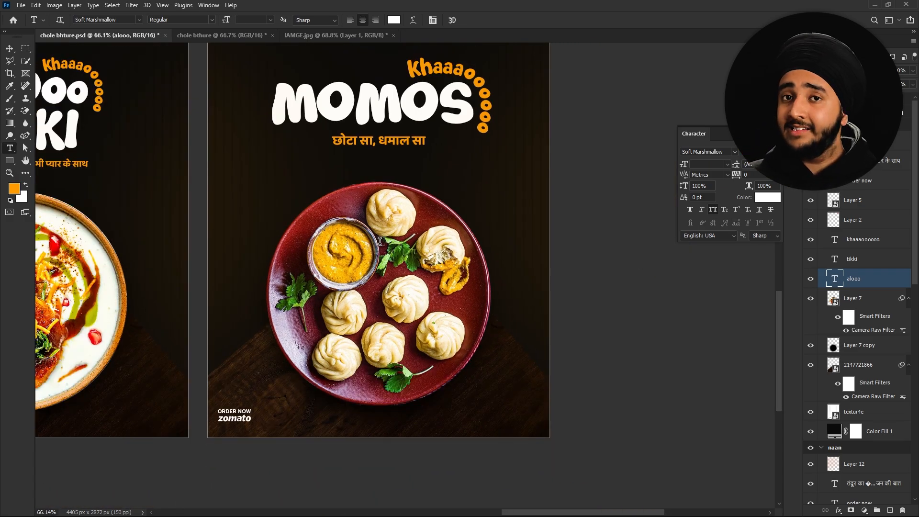